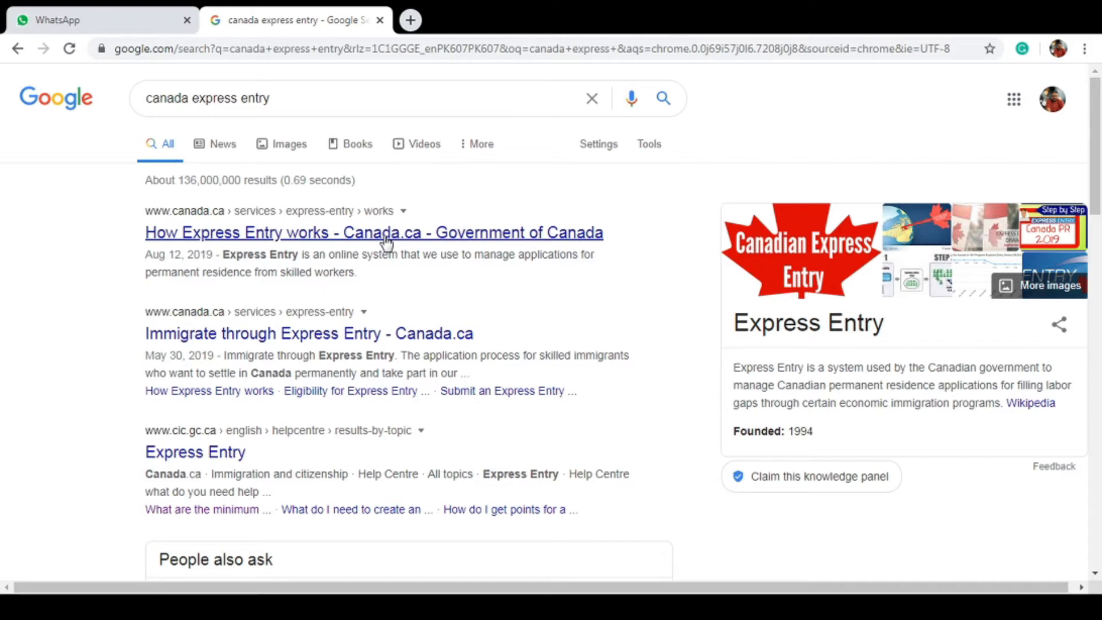
Open the Express Entry result, go to the IRCC account sign-in page, and choose GCKey
left_click(344, 341)
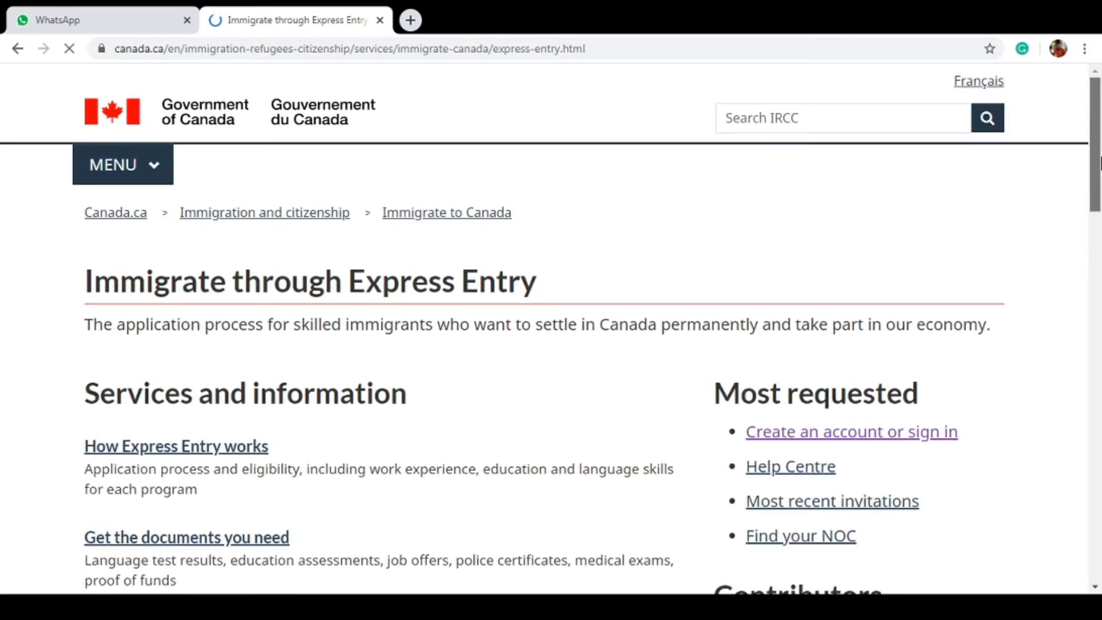
left_click_drag(1099, 163, 1099, 209)
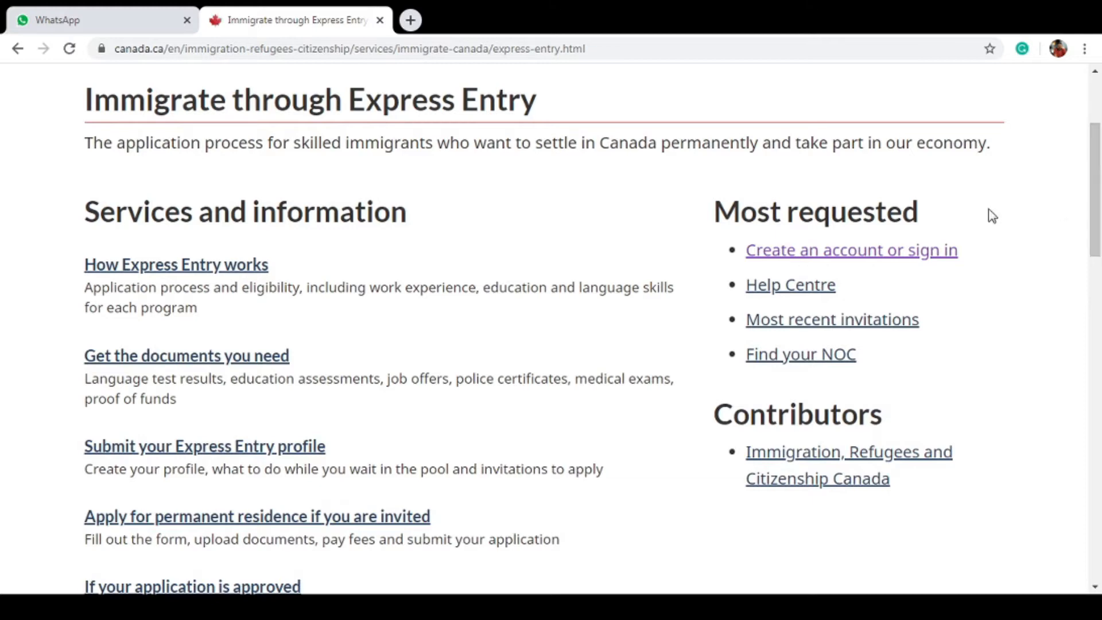
left_click(908, 252)
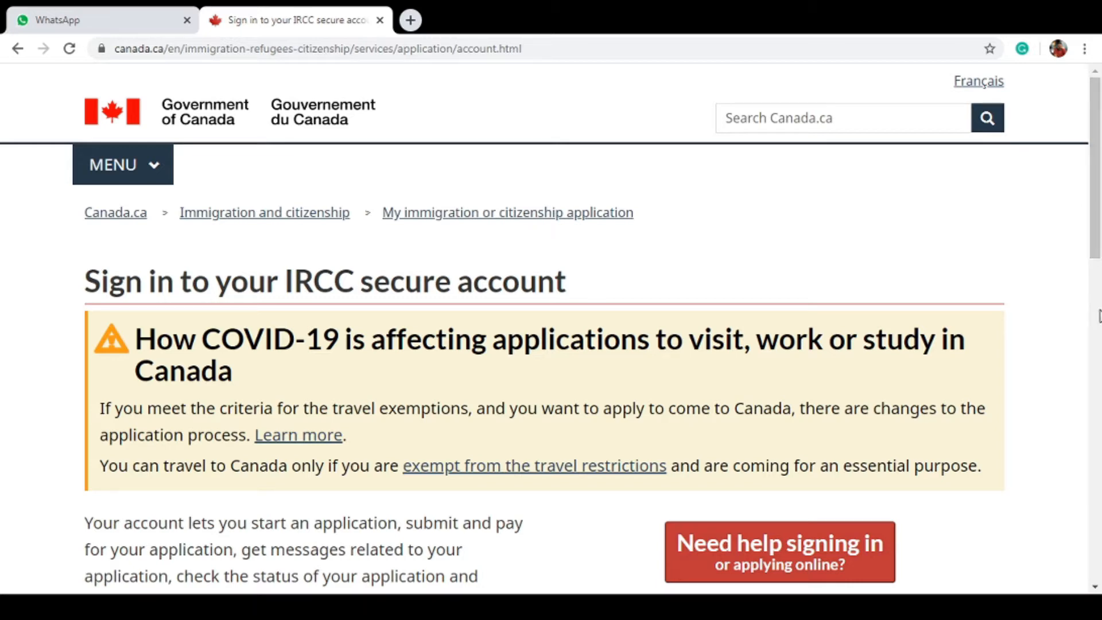
scroll(1100, 322, "down", 3)
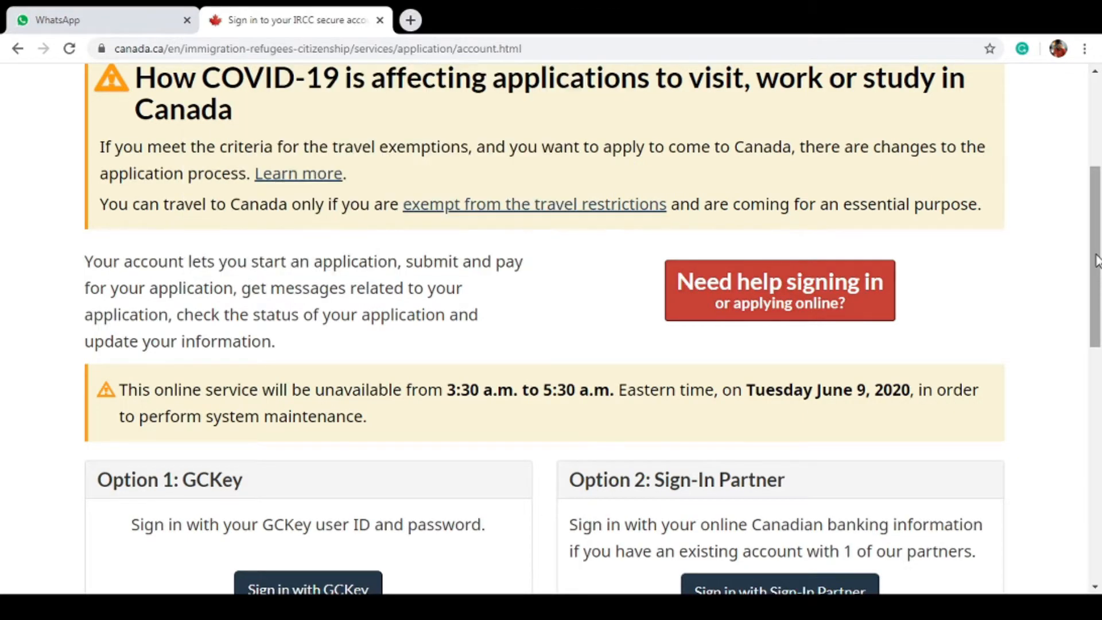
left_click_drag(1096, 260, 1096, 313)
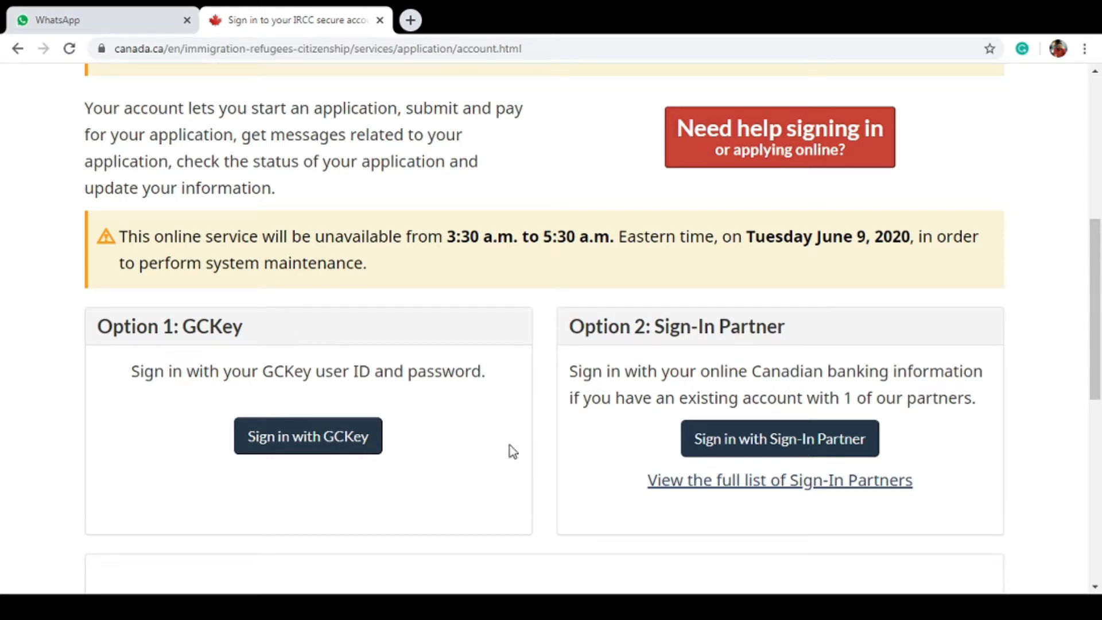
left_click(347, 444)
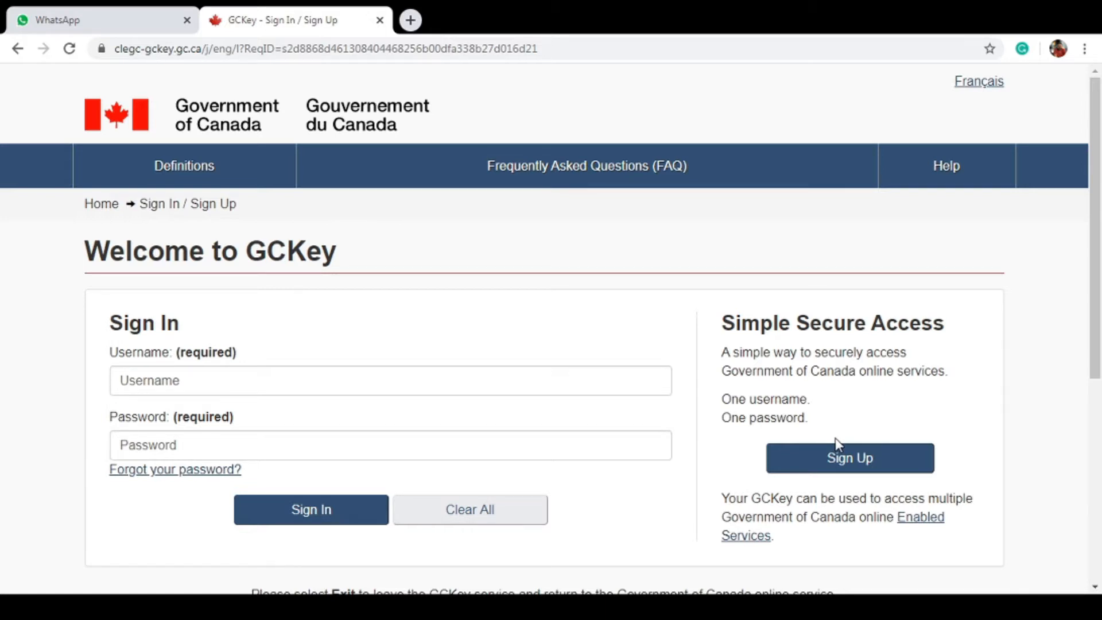
Begin a new GCKey sign-up and accept the terms and conditions
left_click(844, 461)
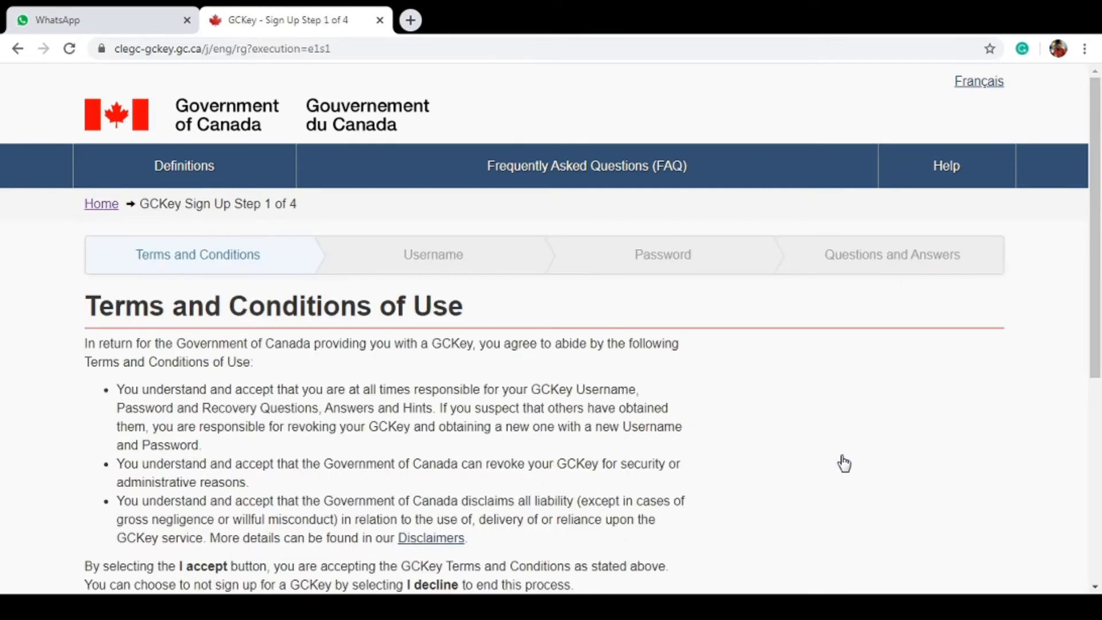
left_click_drag(1096, 156, 1099, 332)
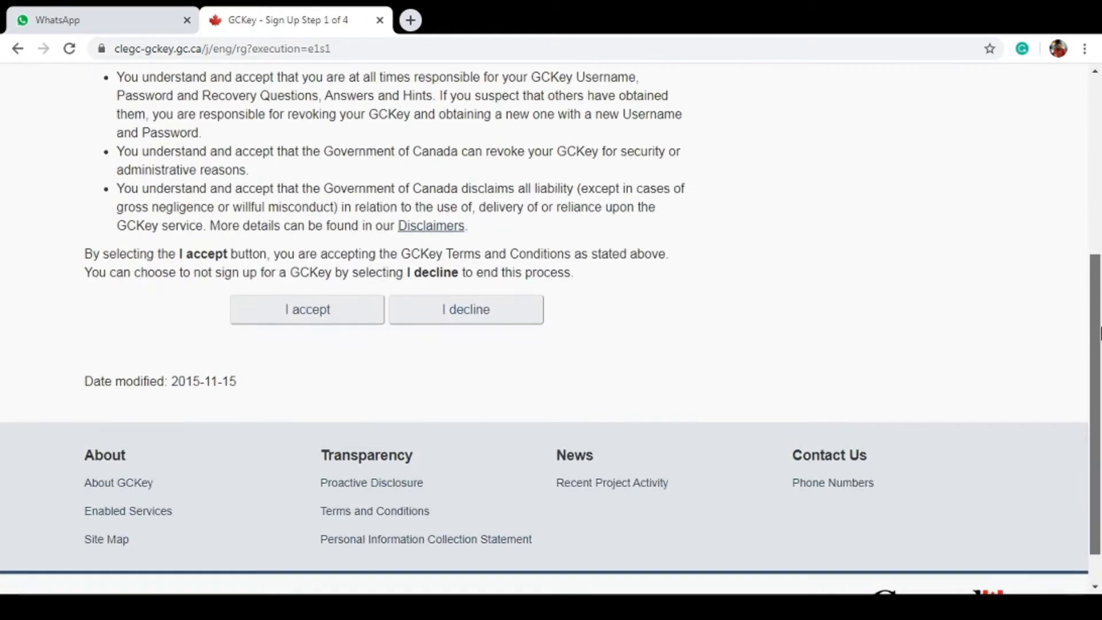
left_click(337, 323)
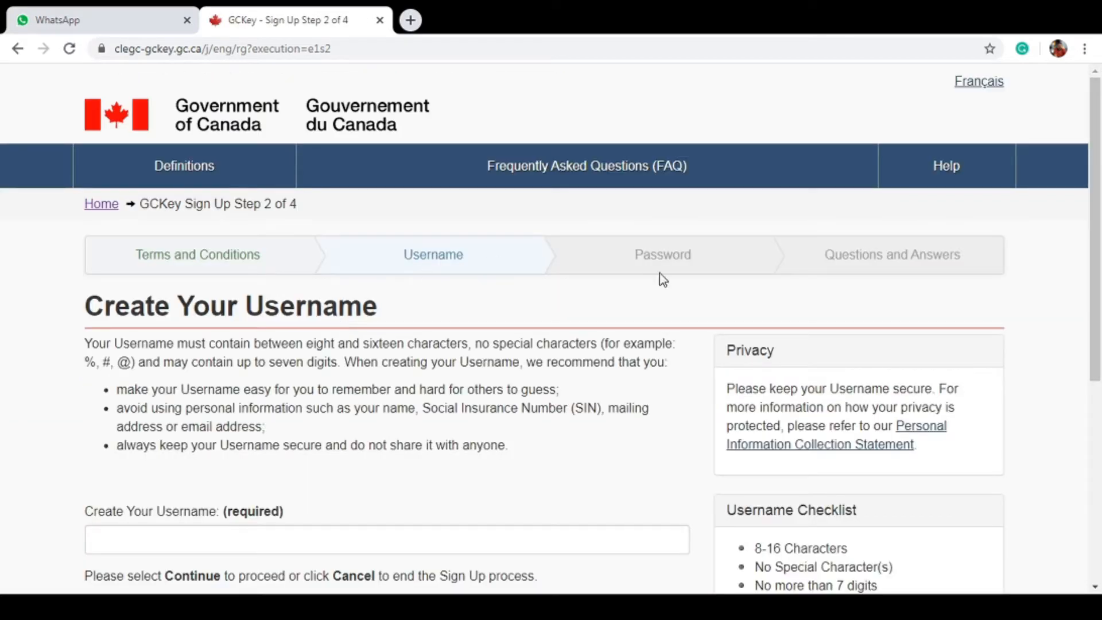
Enter a new GCKey username and submit it
left_click_drag(1096, 113, 1096, 230)
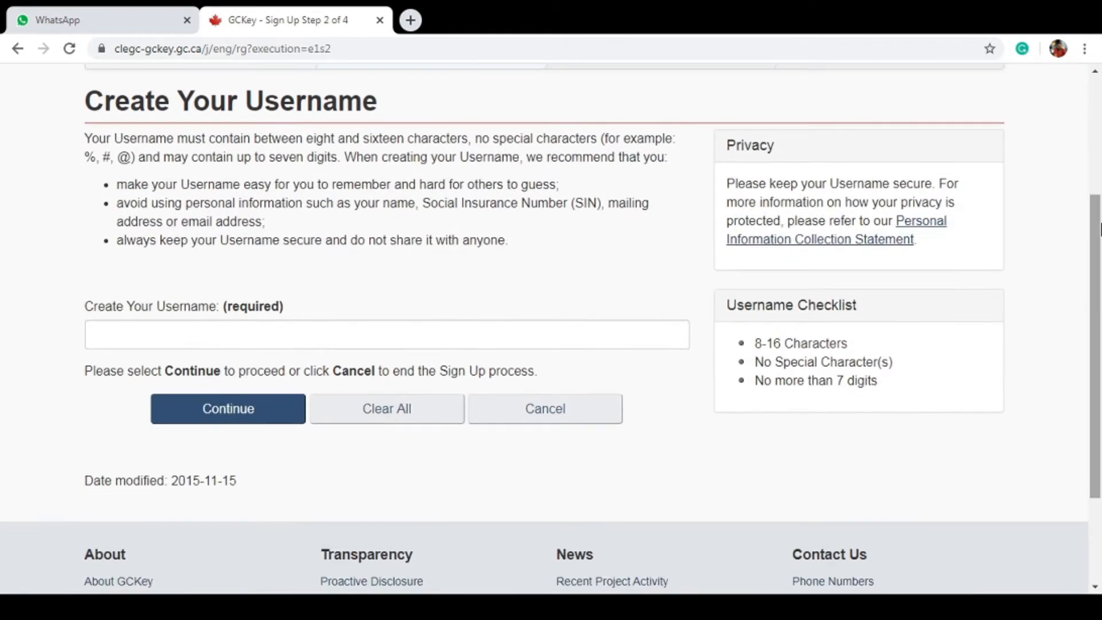
left_click(387, 330)
type("aquired88")
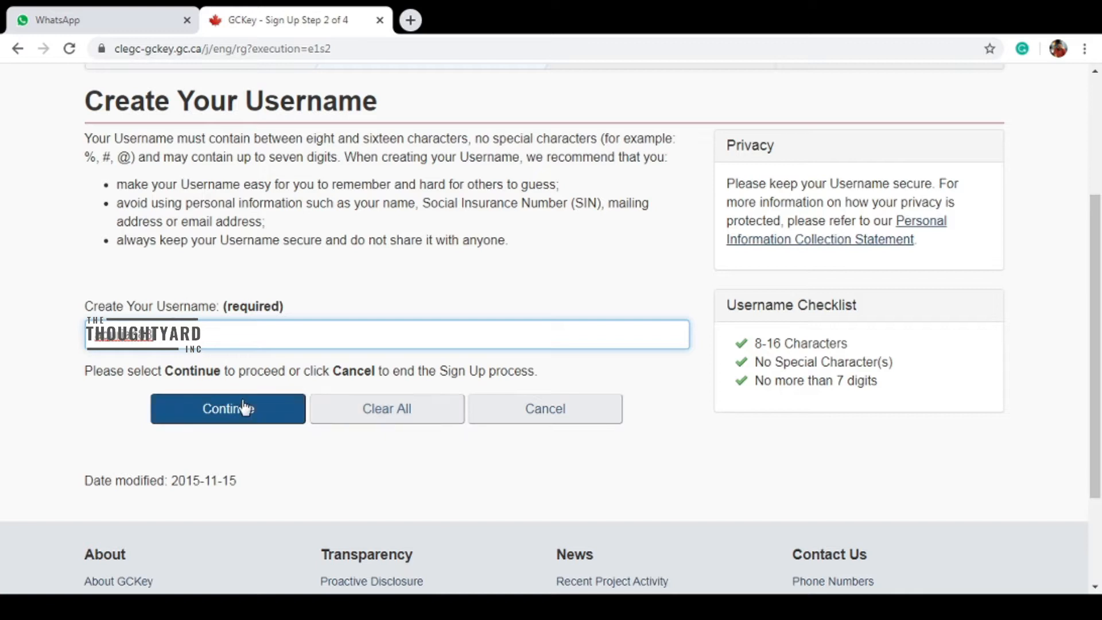
left_click(258, 415)
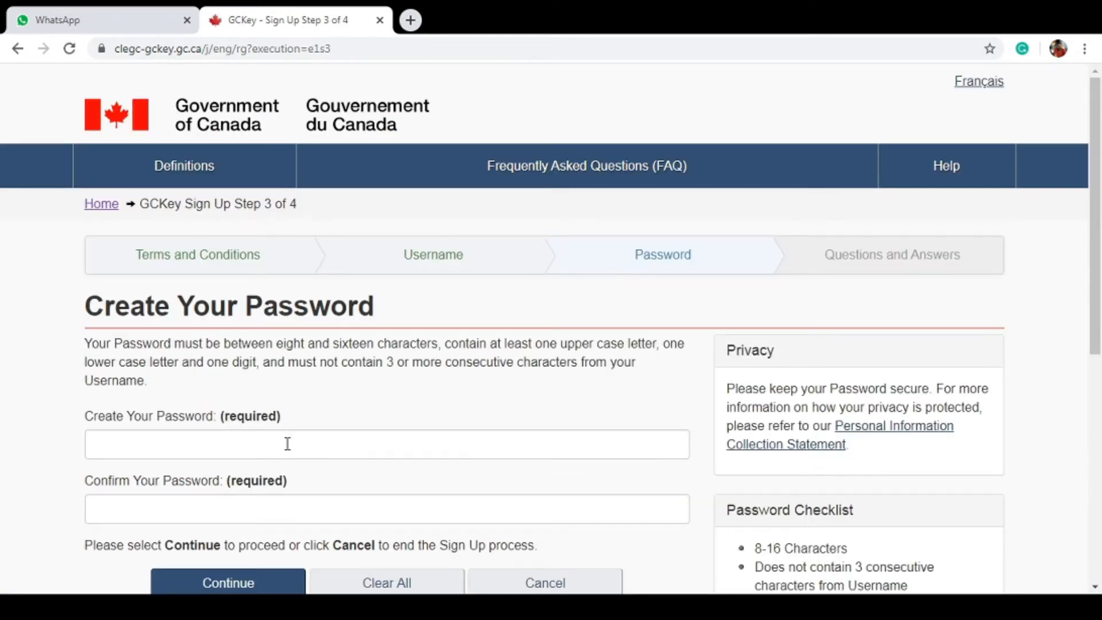
Type the new password, correct a typo, confirm it, and submit
left_click(288, 443)
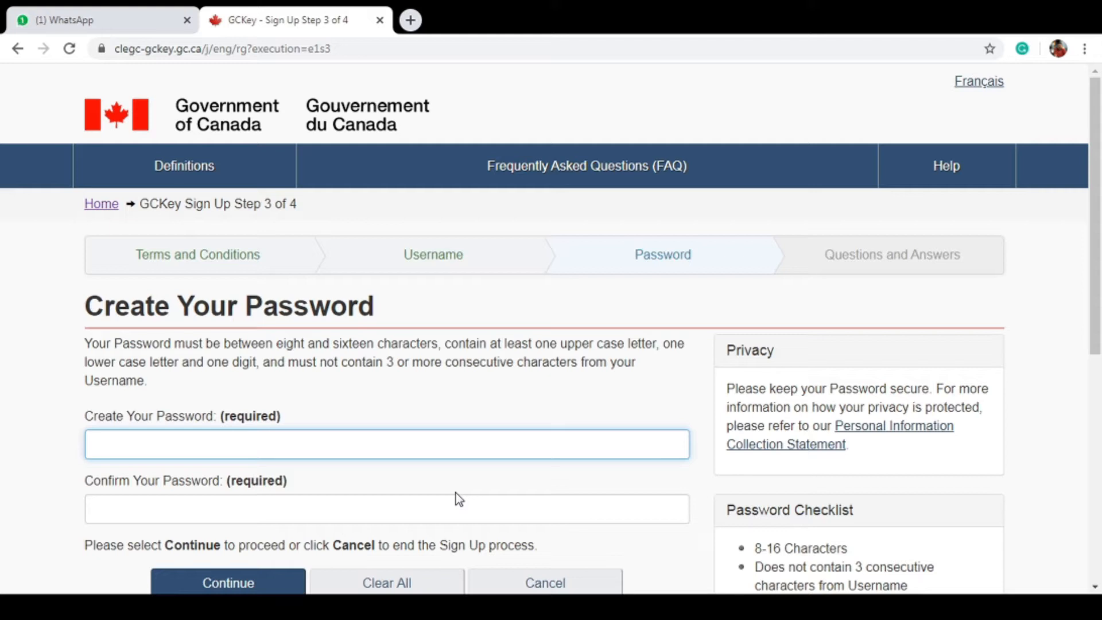
type("••")
key("BackSpace")
type("•••••••••••")
key("Tab")
type("•••••••")
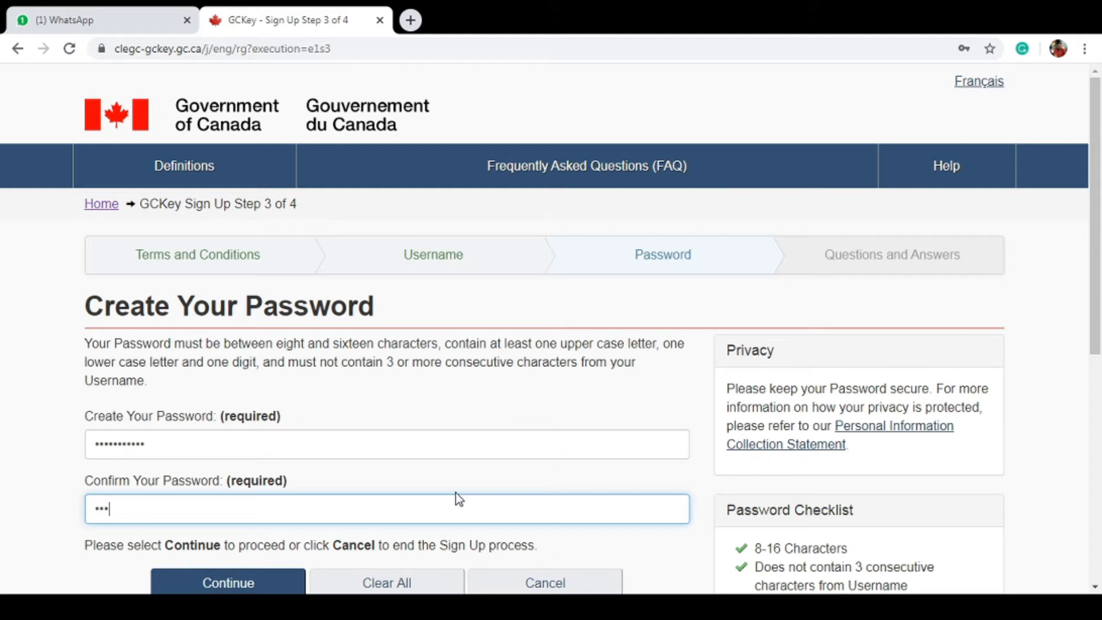
type("••••")
left_click(254, 585)
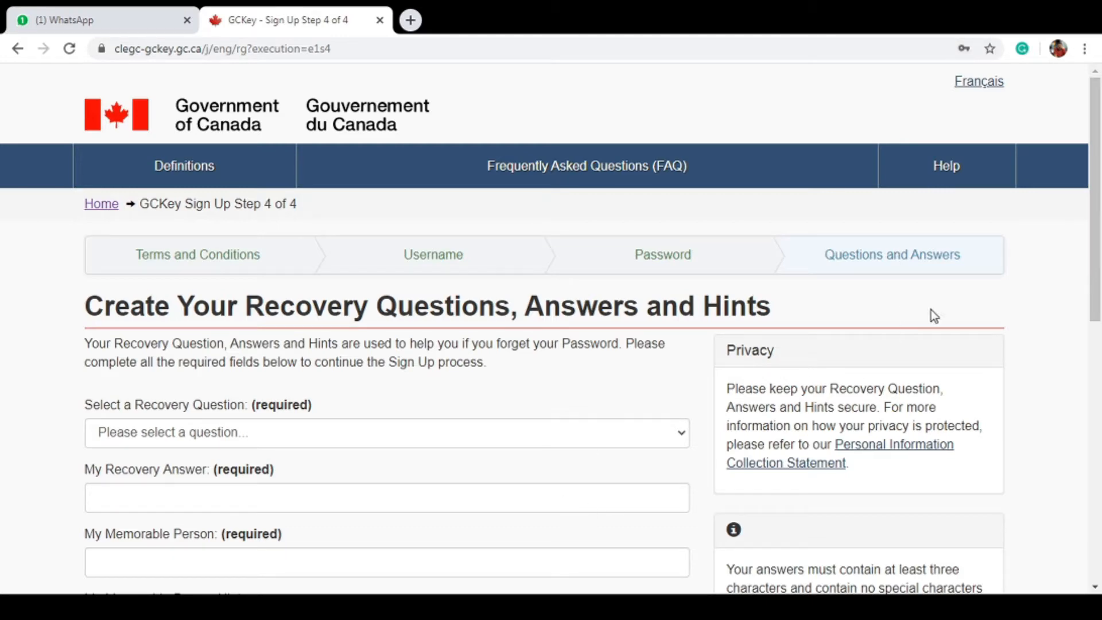
Complete the recovery questions and continue from Sign Up Complete back to government services
left_click_drag(1097, 147, 1100, 261)
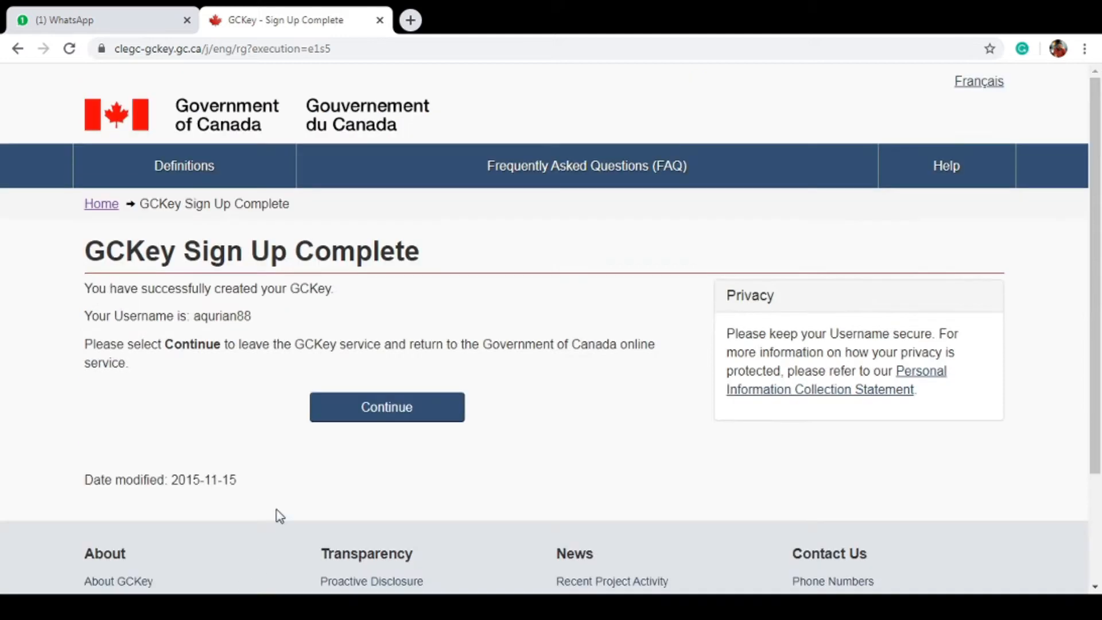
left_click(370, 411)
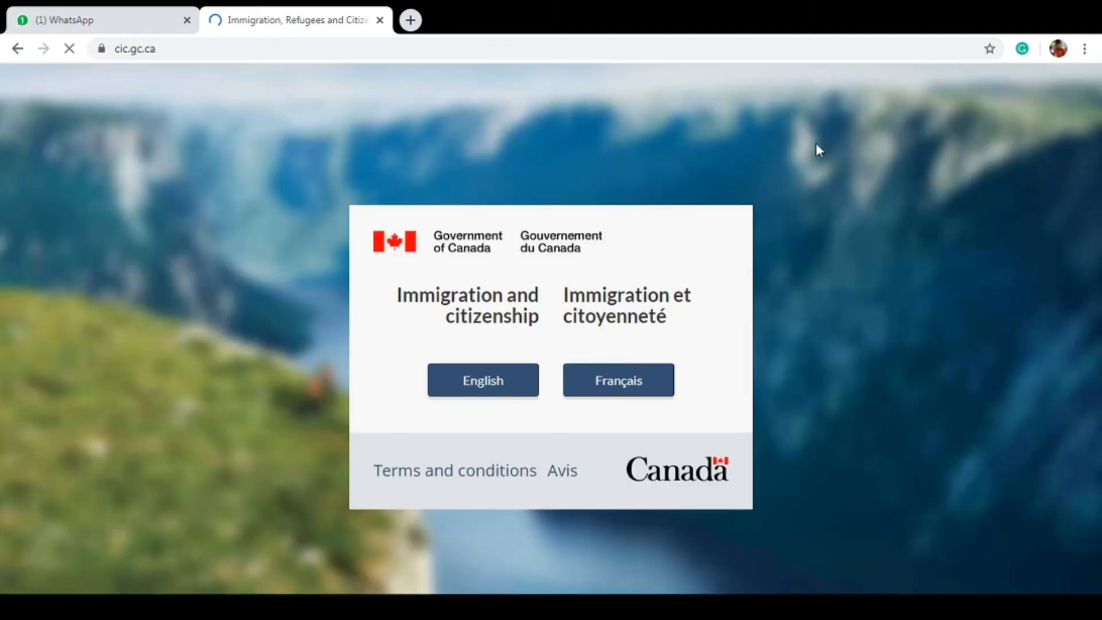
Choose English, open 'Sign in or create an account', and sign in with the new GCKey
left_click(525, 395)
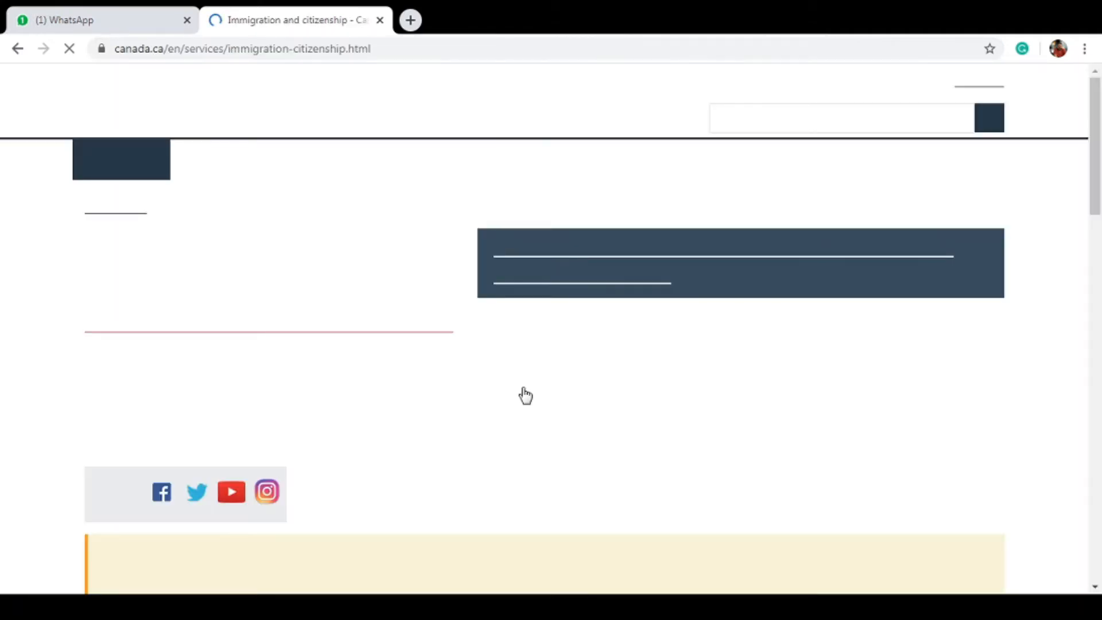
left_click_drag(1097, 158, 1100, 281)
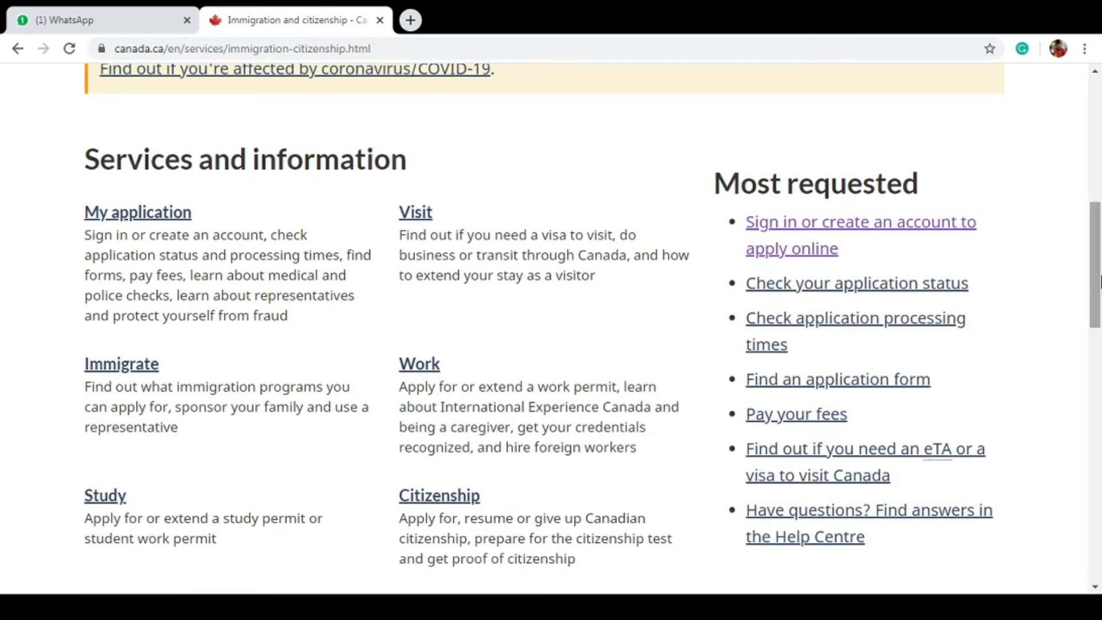
left_click(830, 250)
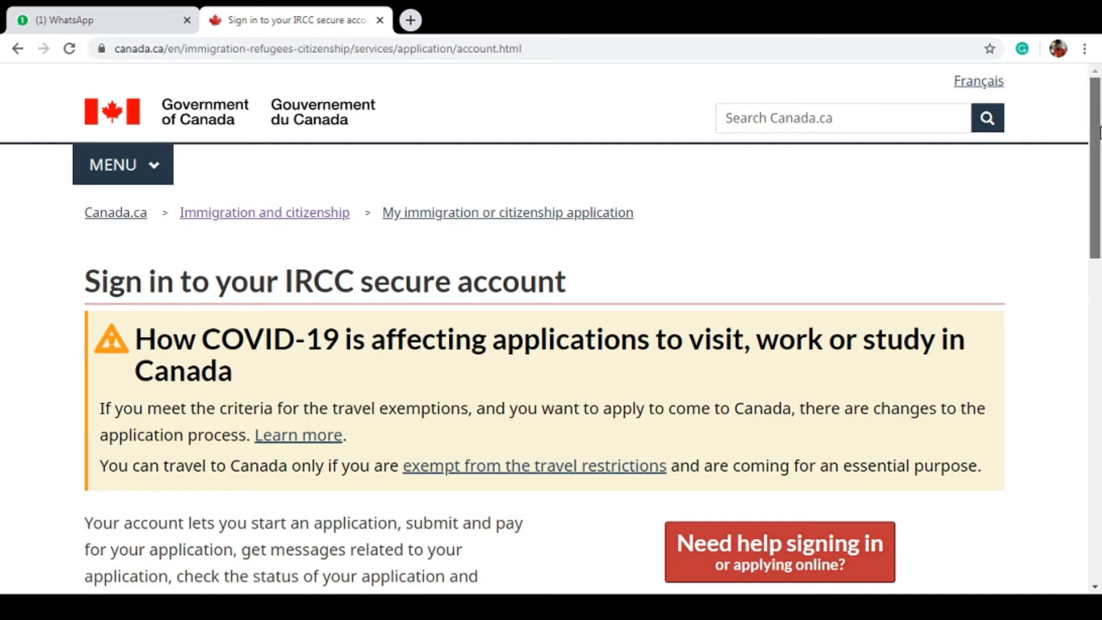
left_click_drag(1099, 132, 1099, 286)
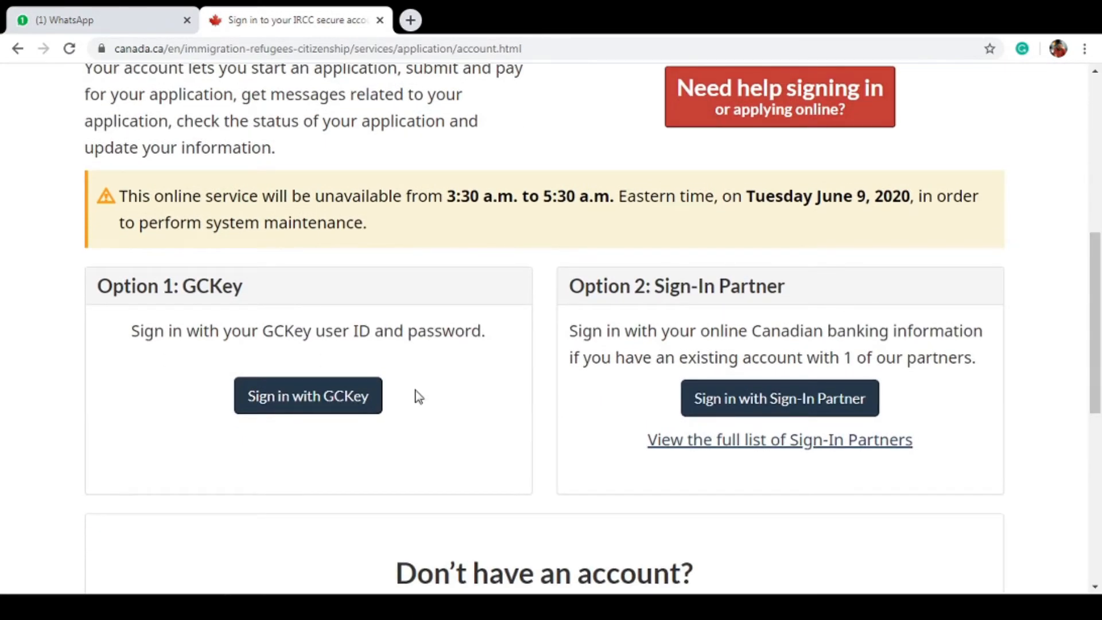
left_click(338, 416)
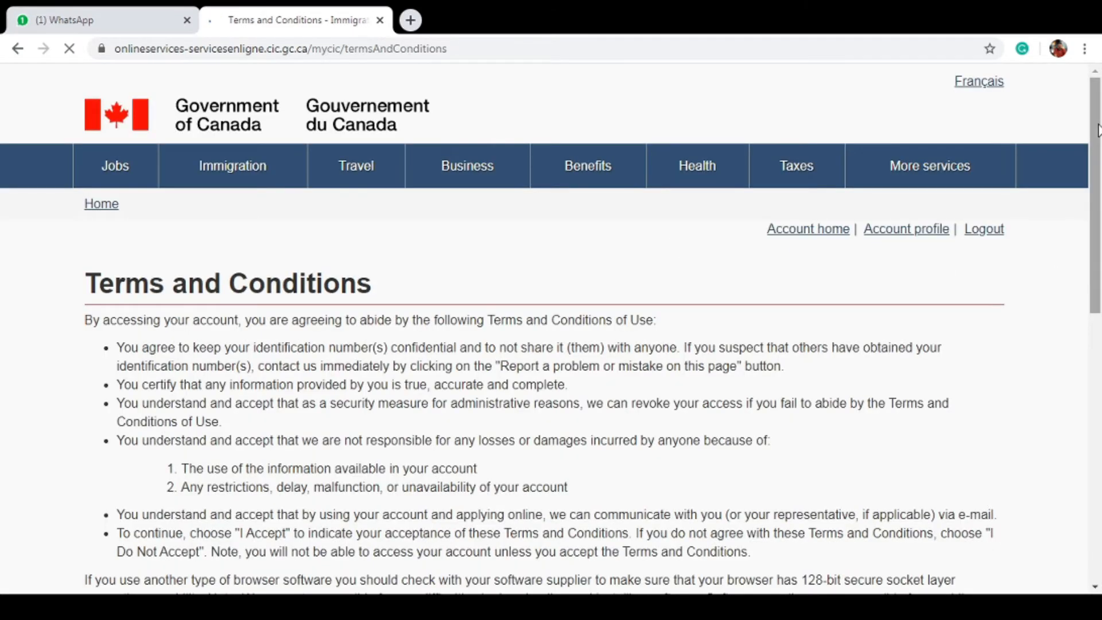
Accept the IRCC terms, fill in the account form and four security questions
scroll(1098, 129, "down", 7)
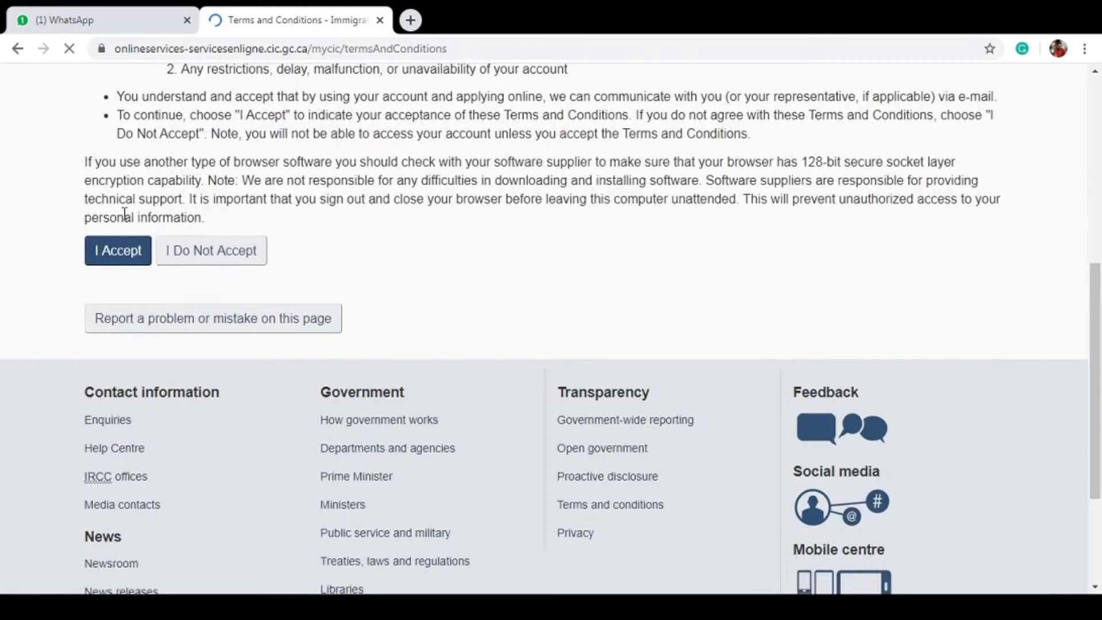
left_click(136, 247)
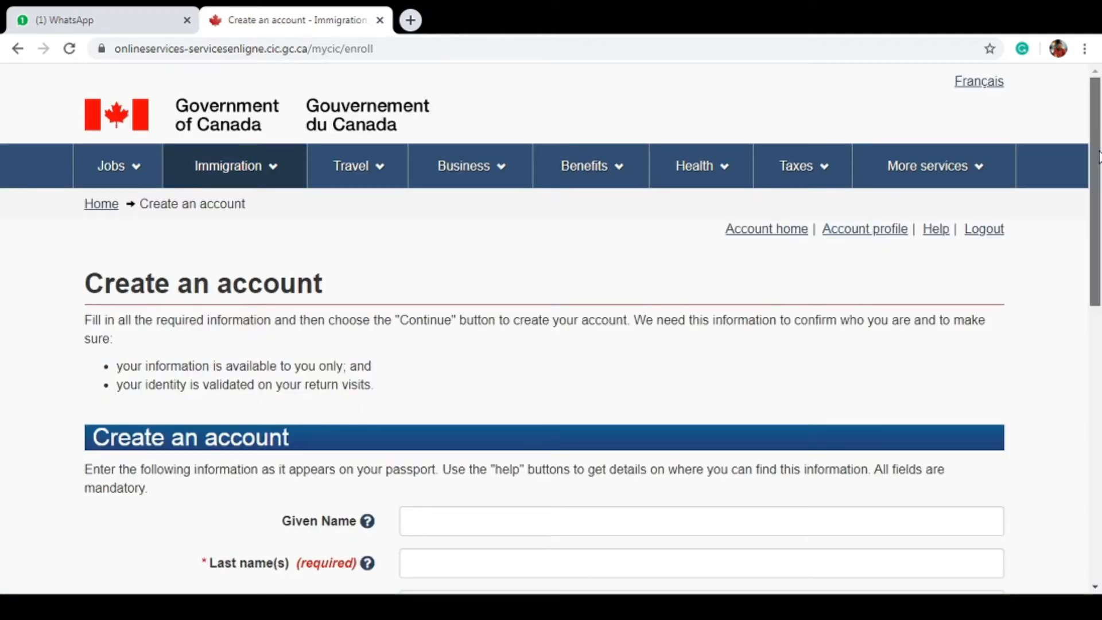
scroll(1099, 292, "down", 3)
scroll(1099, 291, "down", 2)
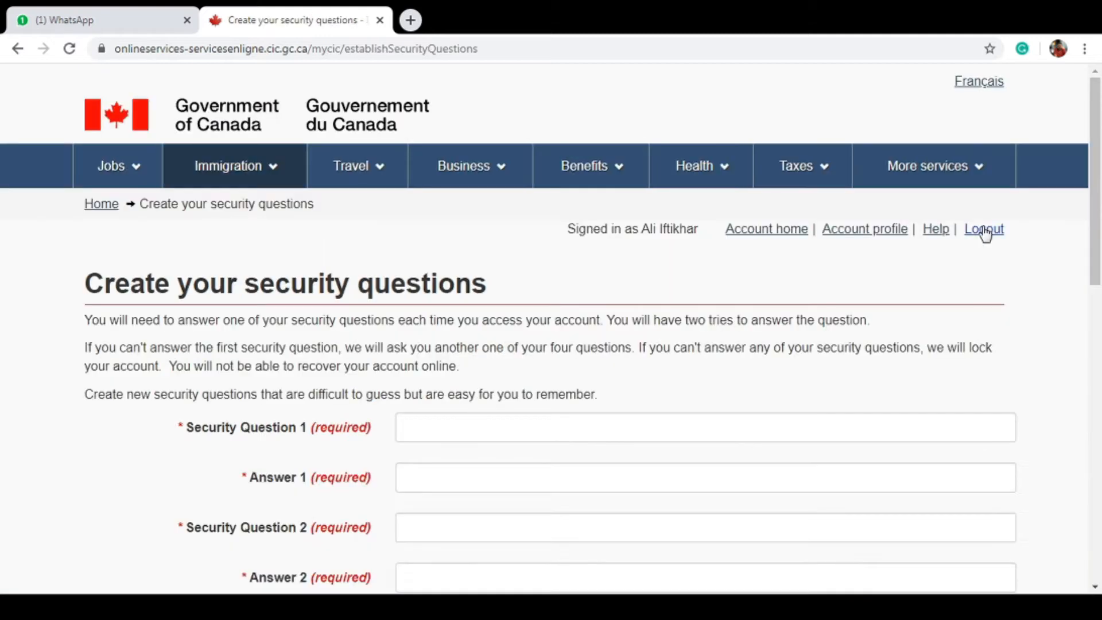
scroll(1100, 176, "down", 2)
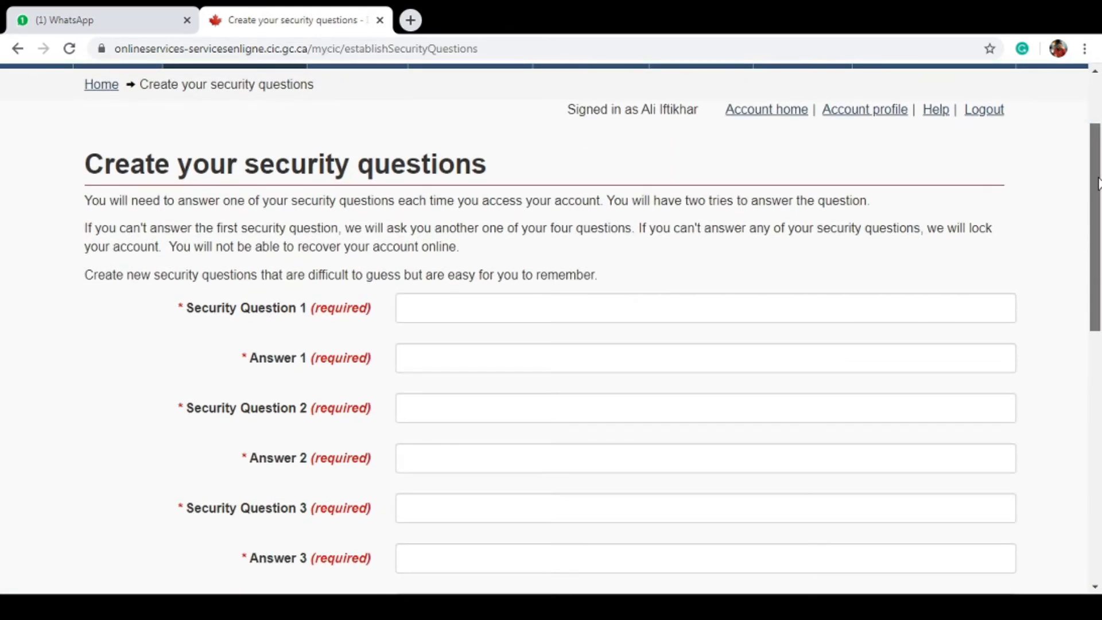
left_click_drag(1097, 183, 1097, 244)
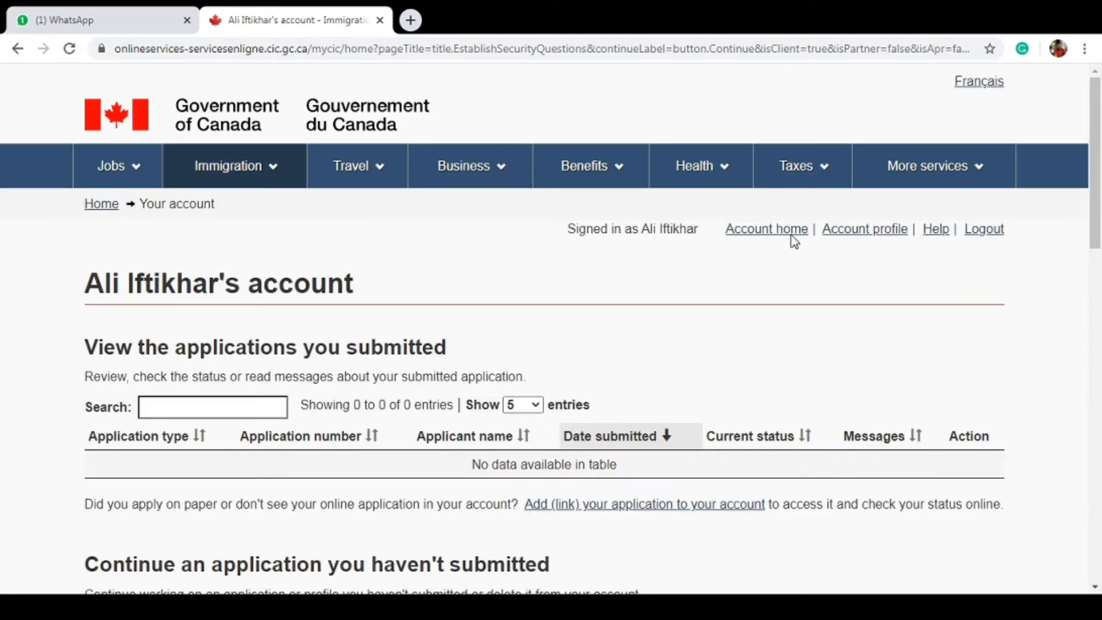
Open 'Apply to come to Canada' and show the personal reference code help
left_click_drag(1100, 118, 1099, 310)
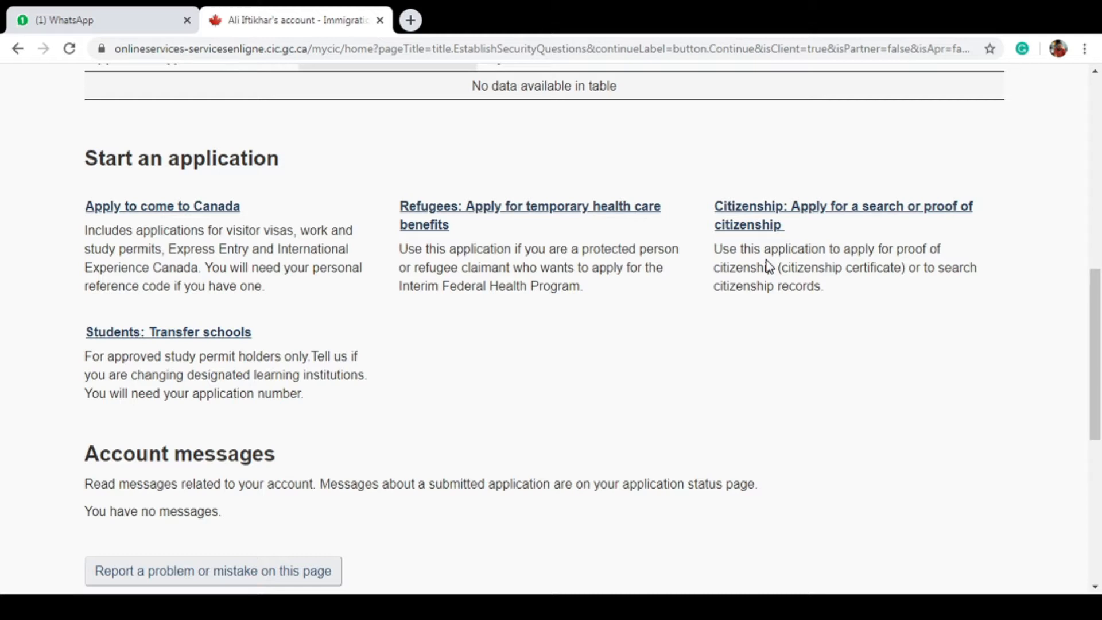
left_click(149, 214)
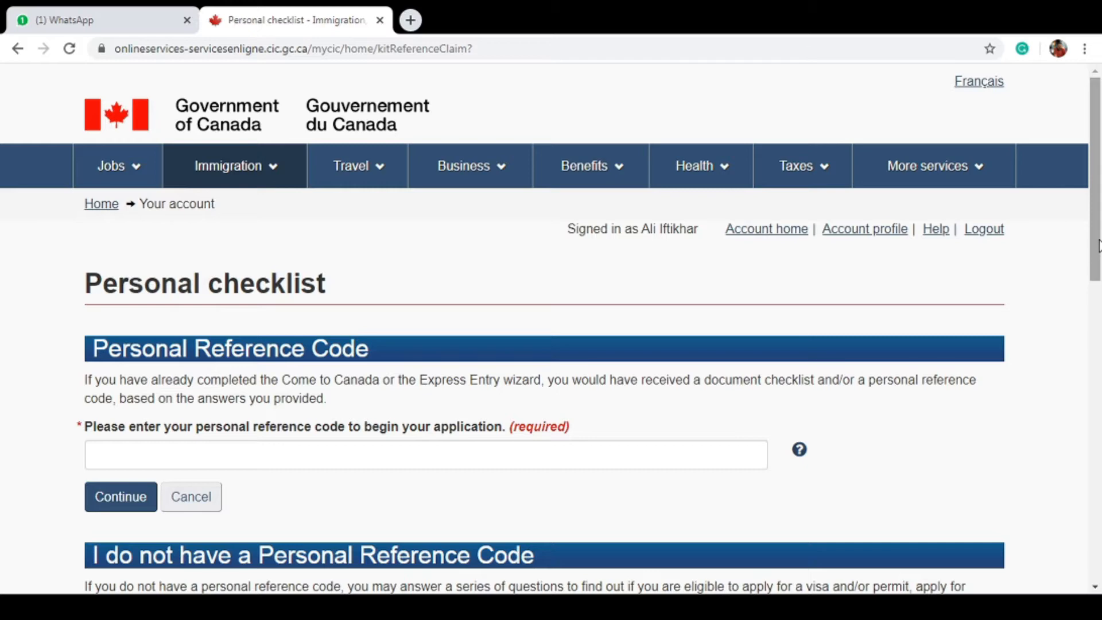
left_click_drag(1097, 246, 1097, 283)
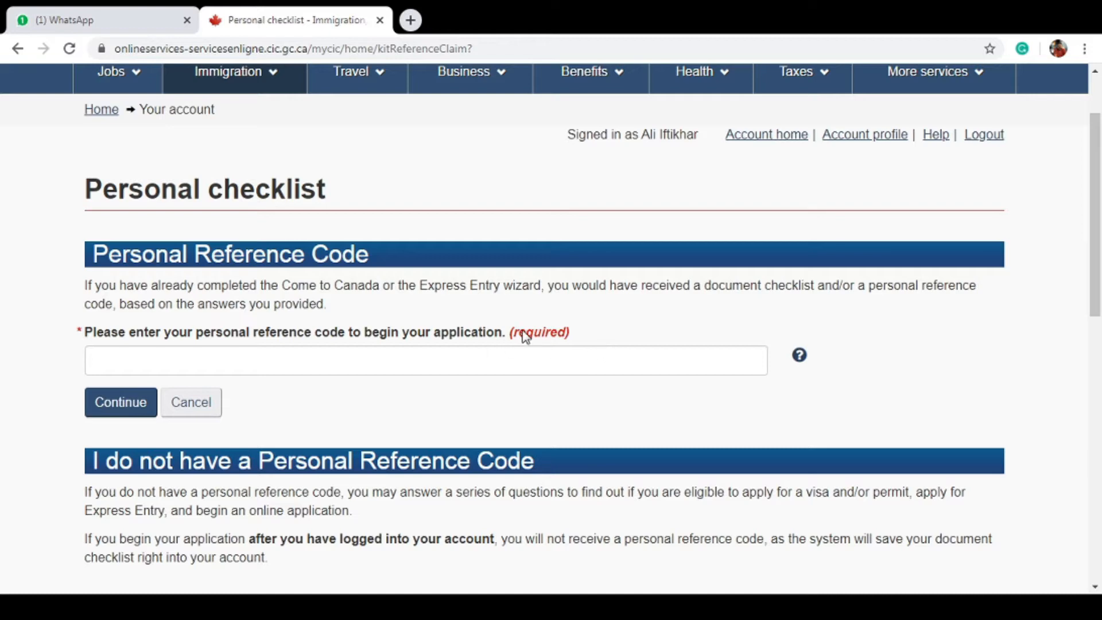
left_click(800, 357)
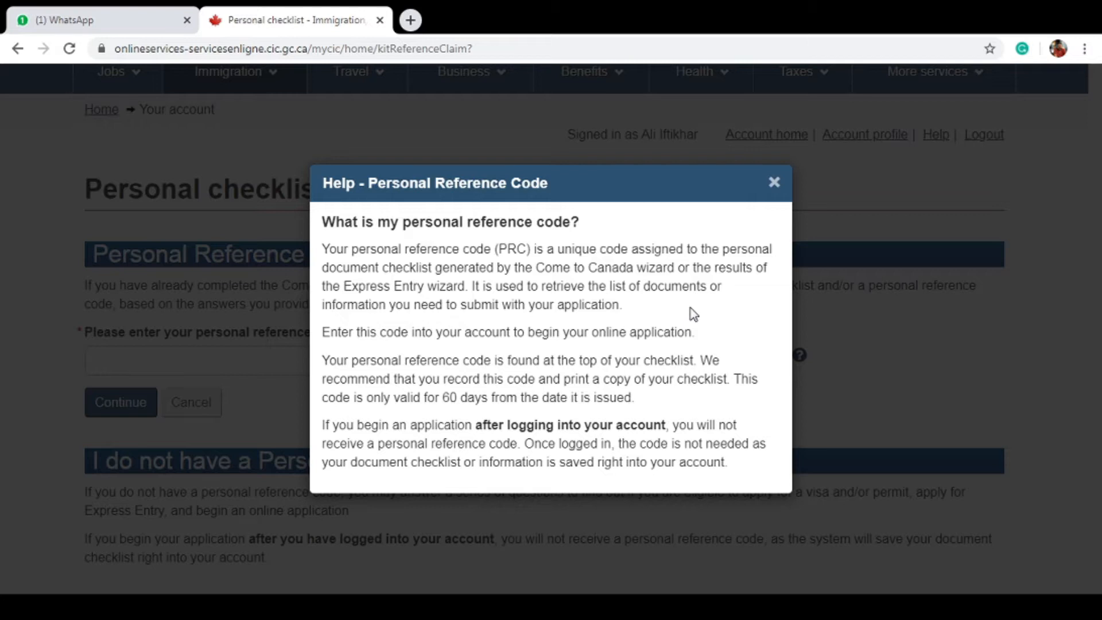
Close the reference code help and choose Express Entry without entering a code
left_click(773, 182)
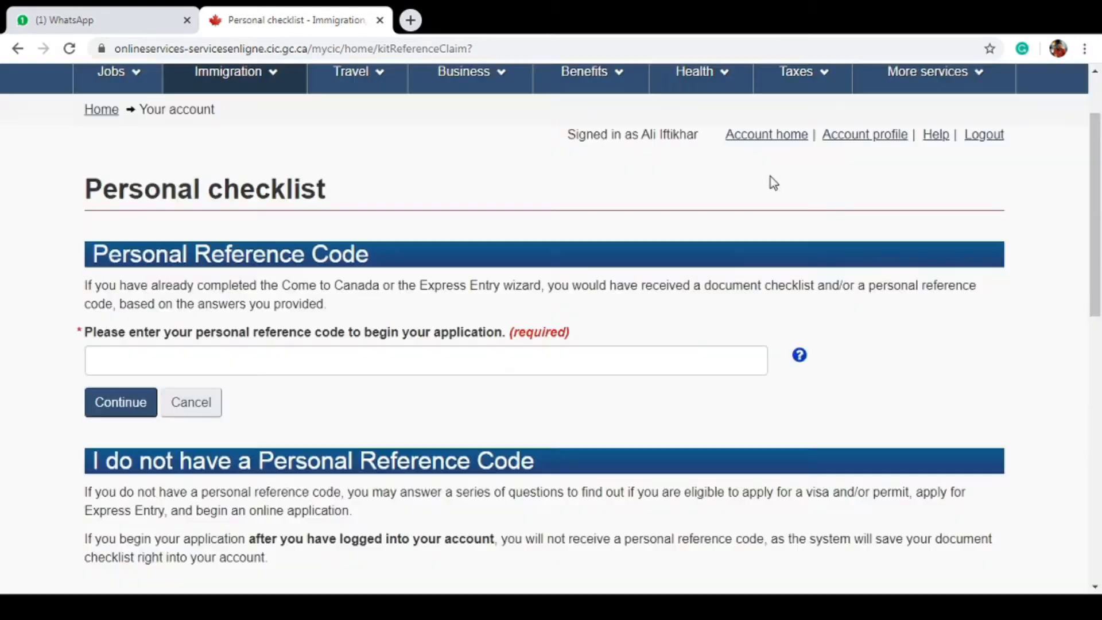
left_click(447, 370)
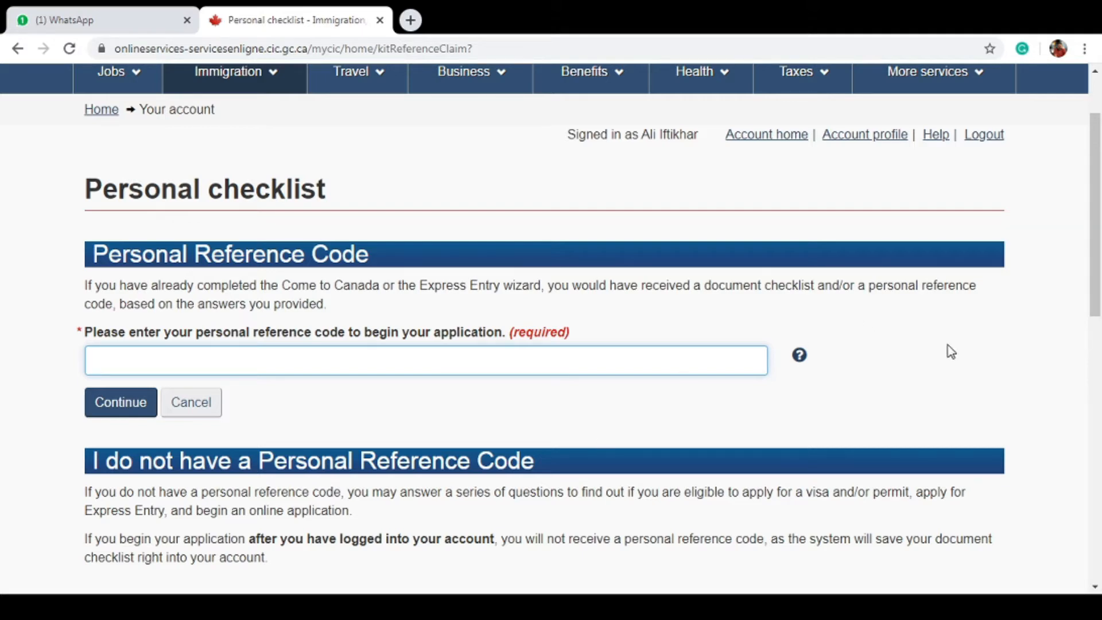
left_click_drag(1100, 233, 1099, 423)
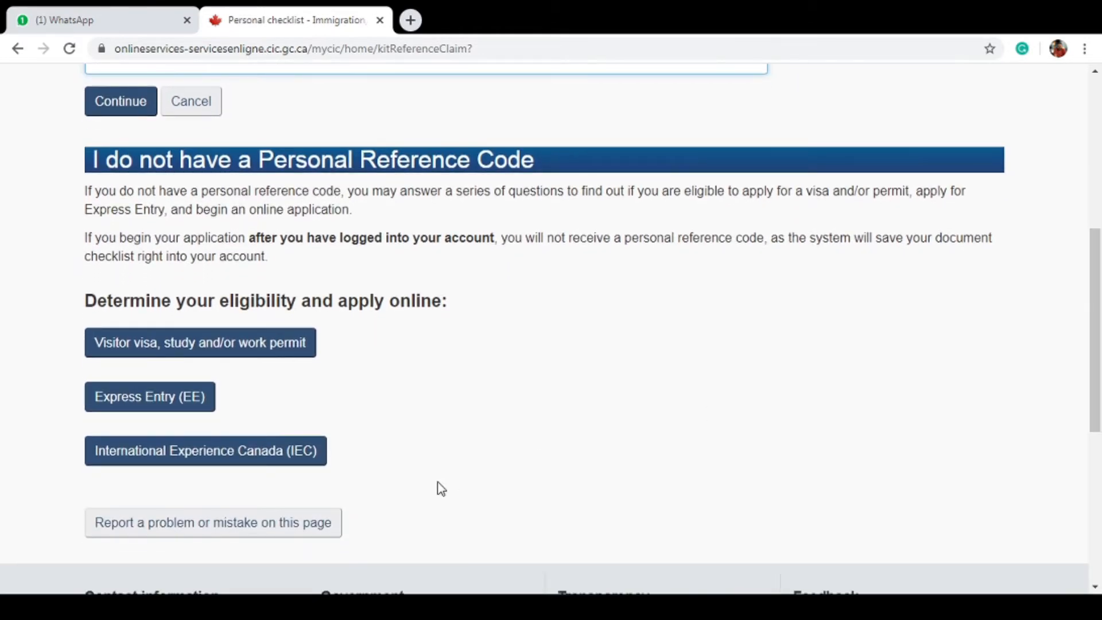
left_click(159, 407)
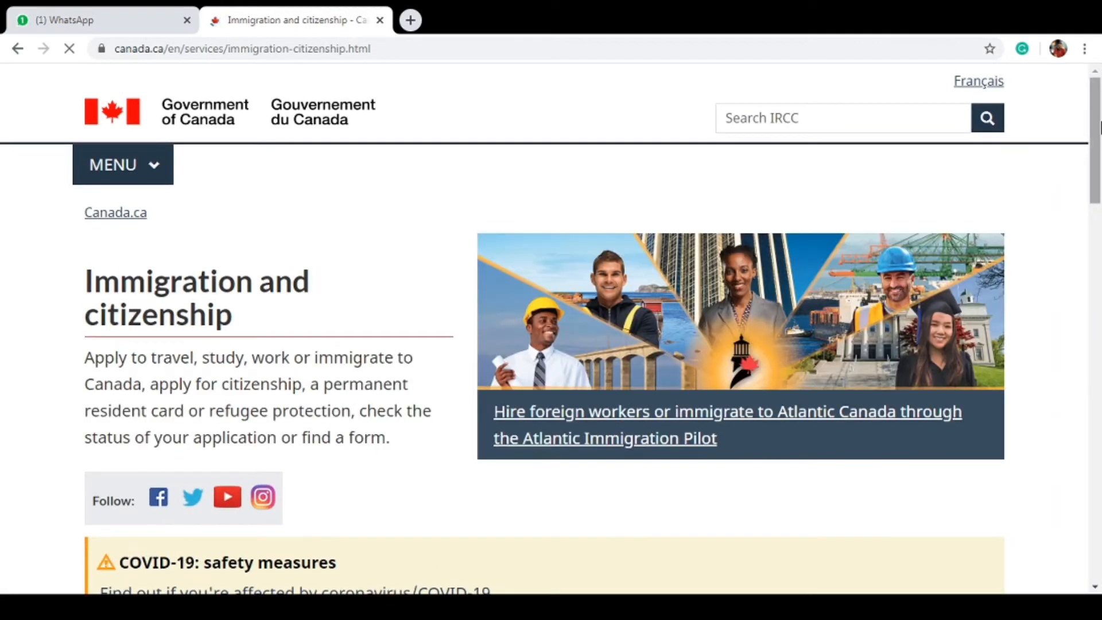
From Most requested, go to 'Sign in or create an account' and sign in with GCKey
left_click_drag(1094, 158, 1099, 261)
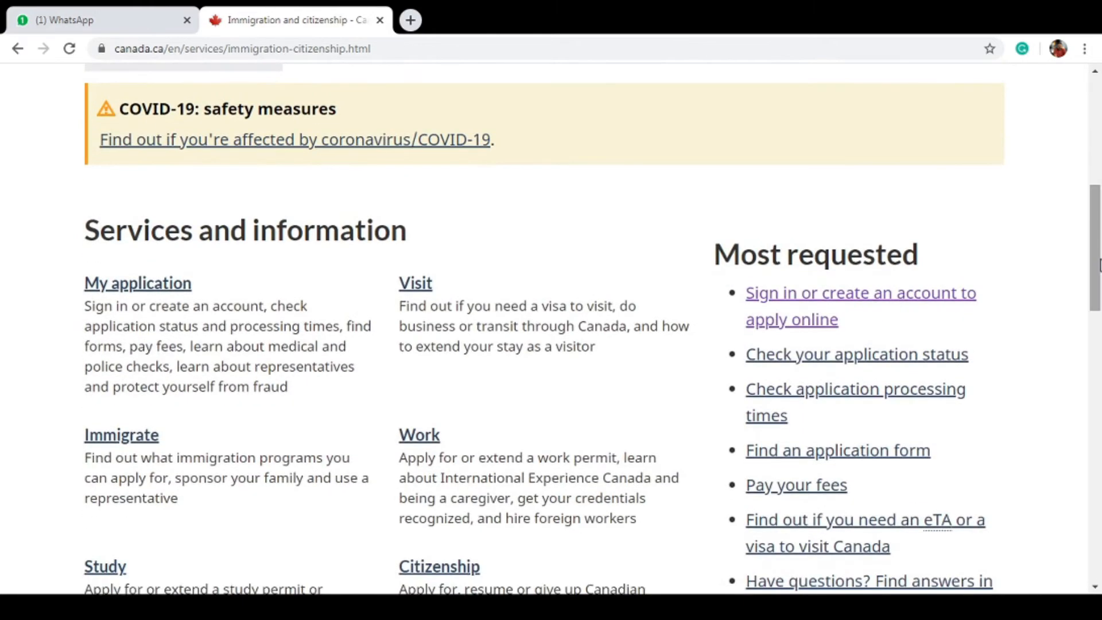
left_click(864, 297)
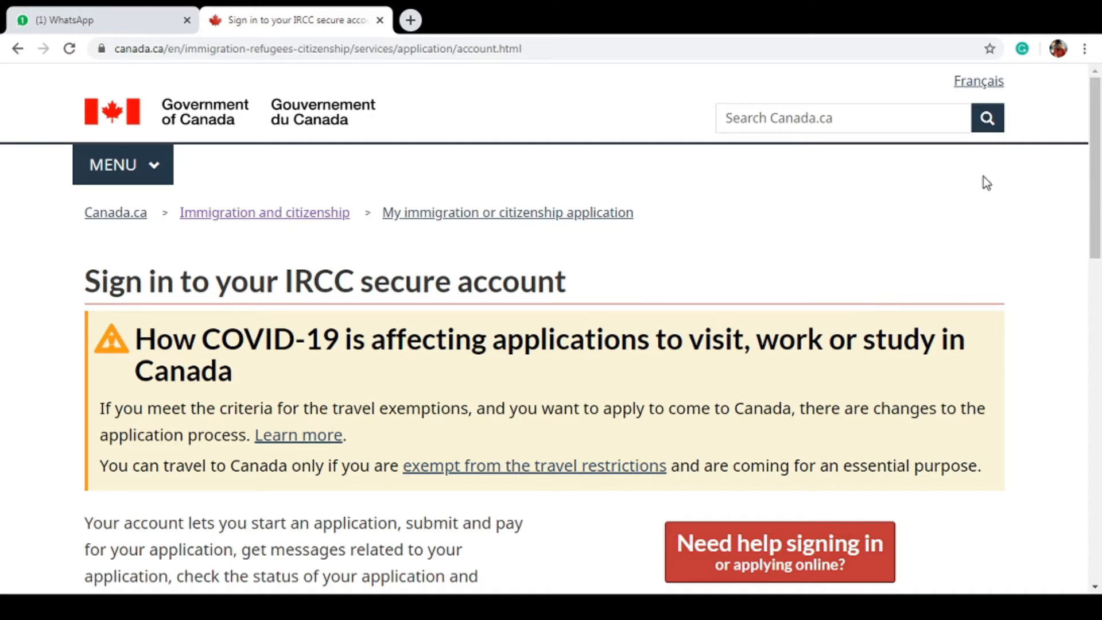
left_click_drag(1099, 182, 1099, 322)
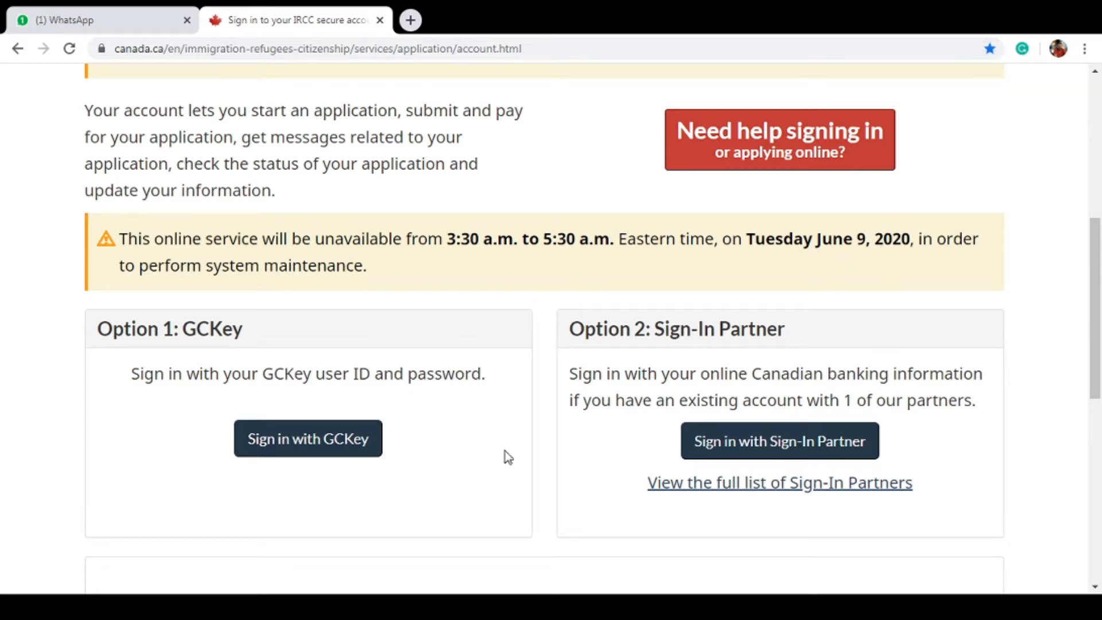
left_click(328, 447)
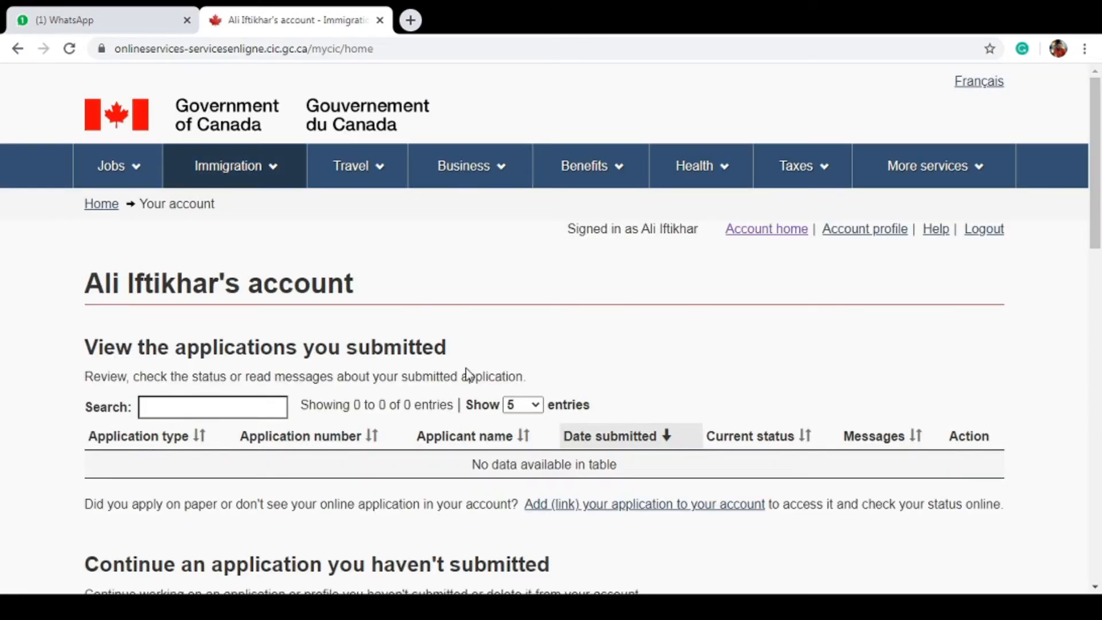
Scroll the account home page to Start an application and choose 'Apply to come to Canada'
left_click_drag(1095, 123, 1095, 187)
scroll(1097, 187, "up", 3)
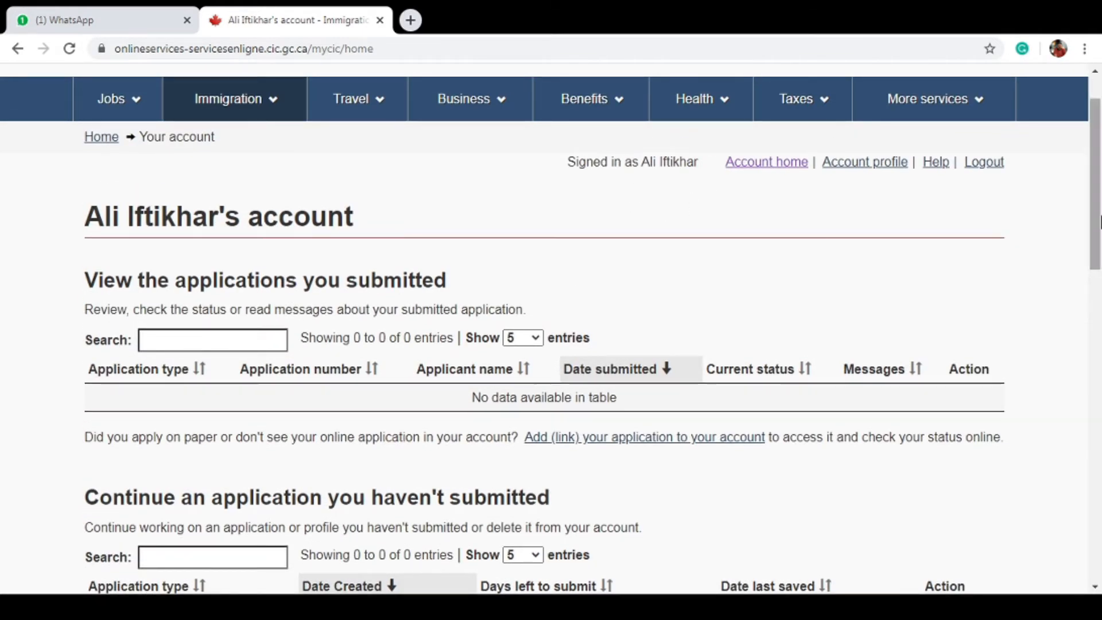
left_click_drag(1097, 221, 1098, 281)
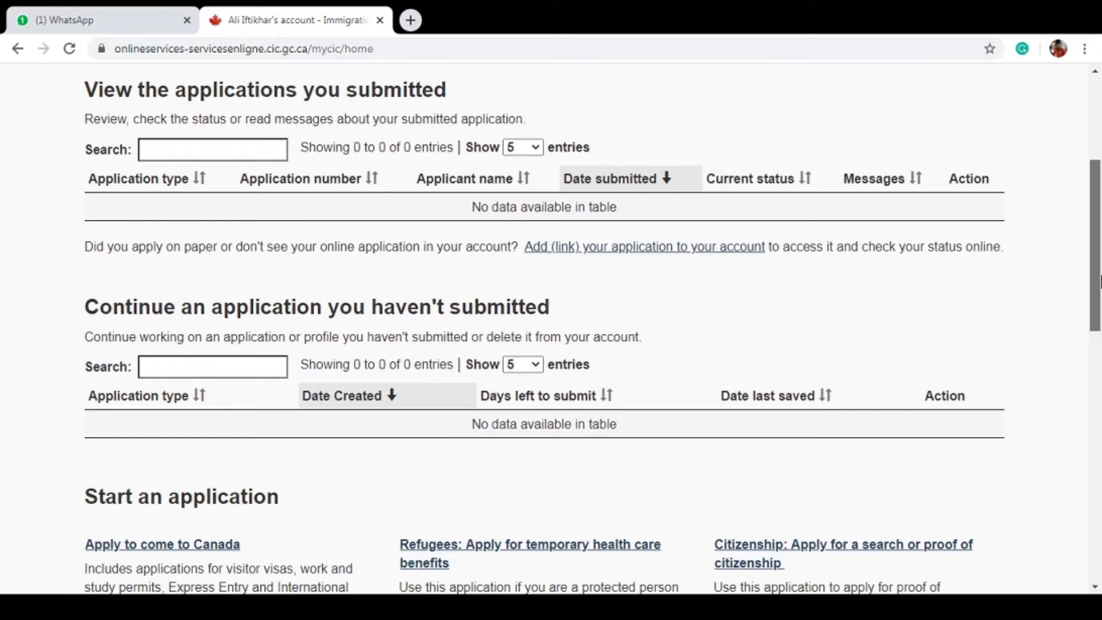
scroll(1099, 247, "down", 4)
left_click_drag(1100, 274, 1043, 337)
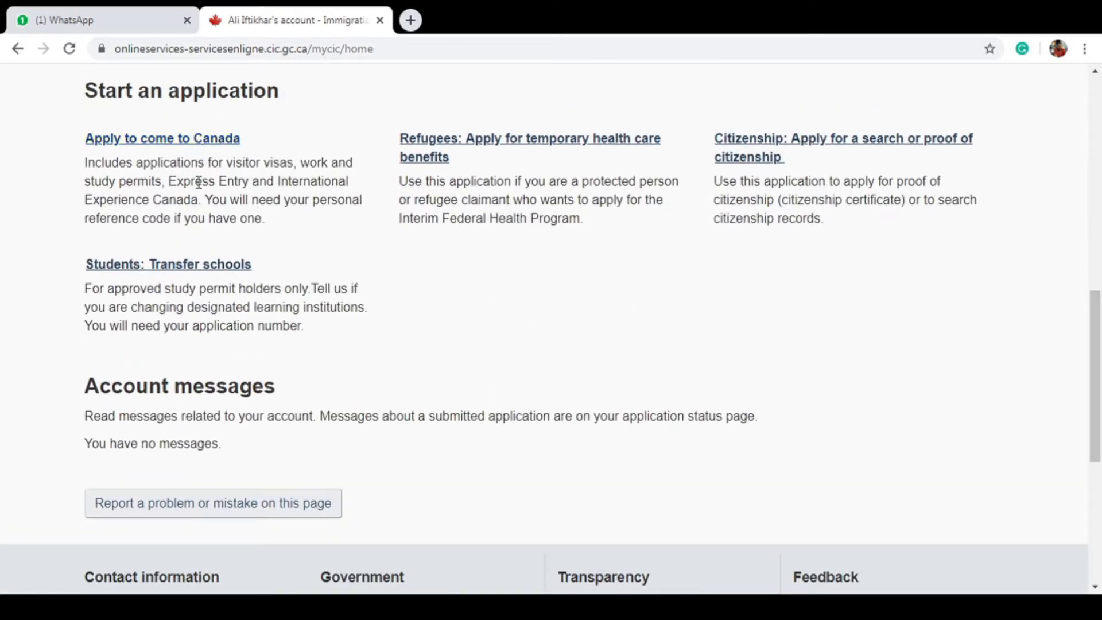
left_click(150, 139)
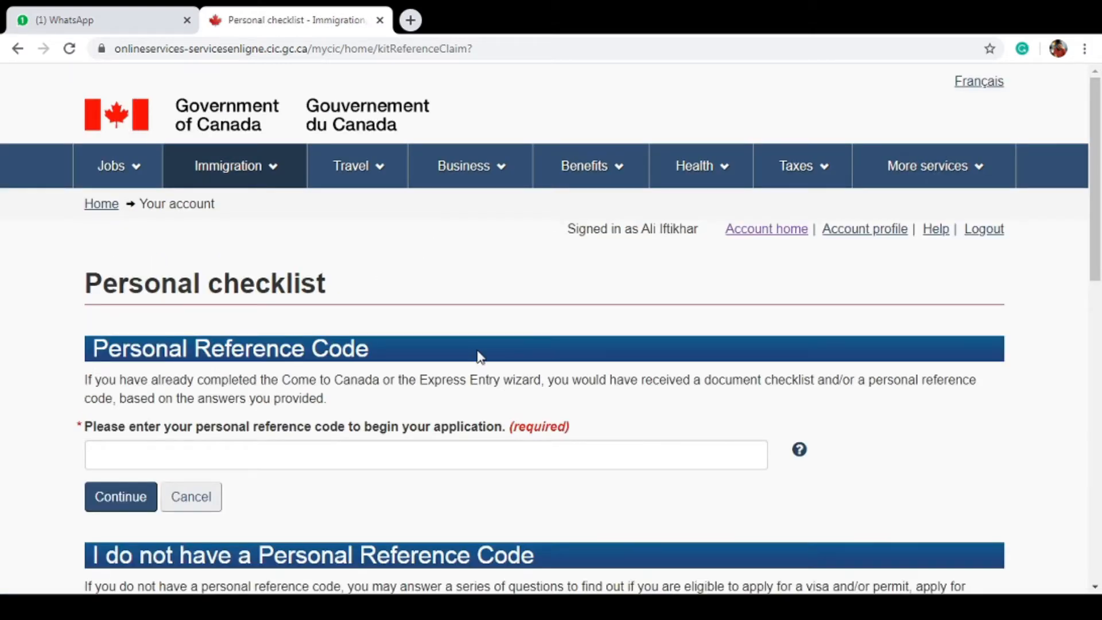
On the Personal checklist, choose the Express Entry (EE) eligibility questionnaire
scroll(1099, 123, "down", 5)
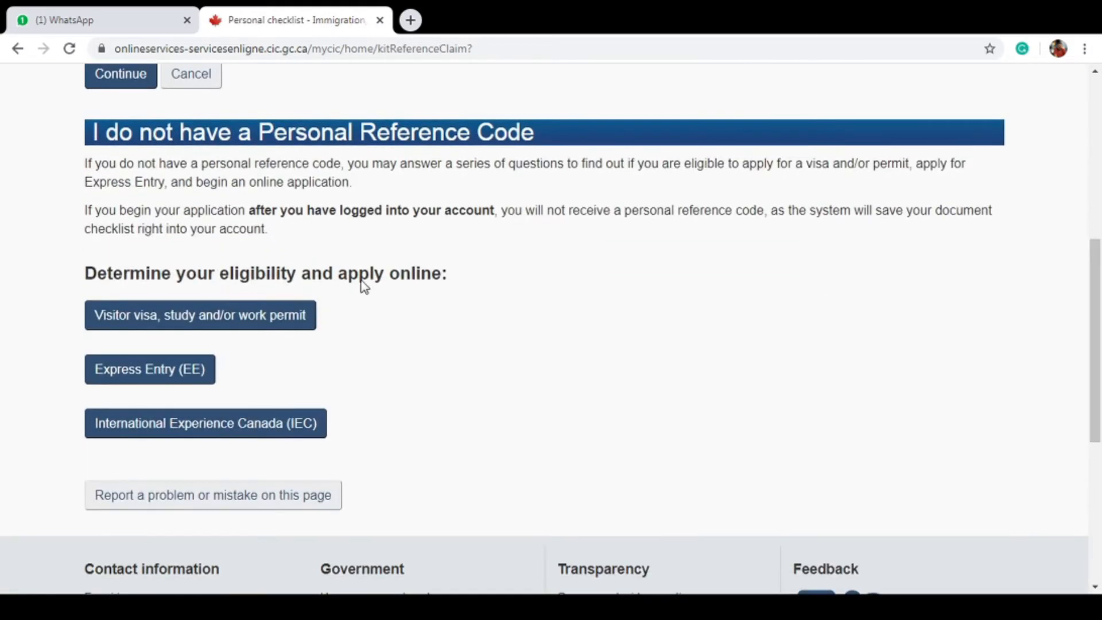
left_click(167, 371)
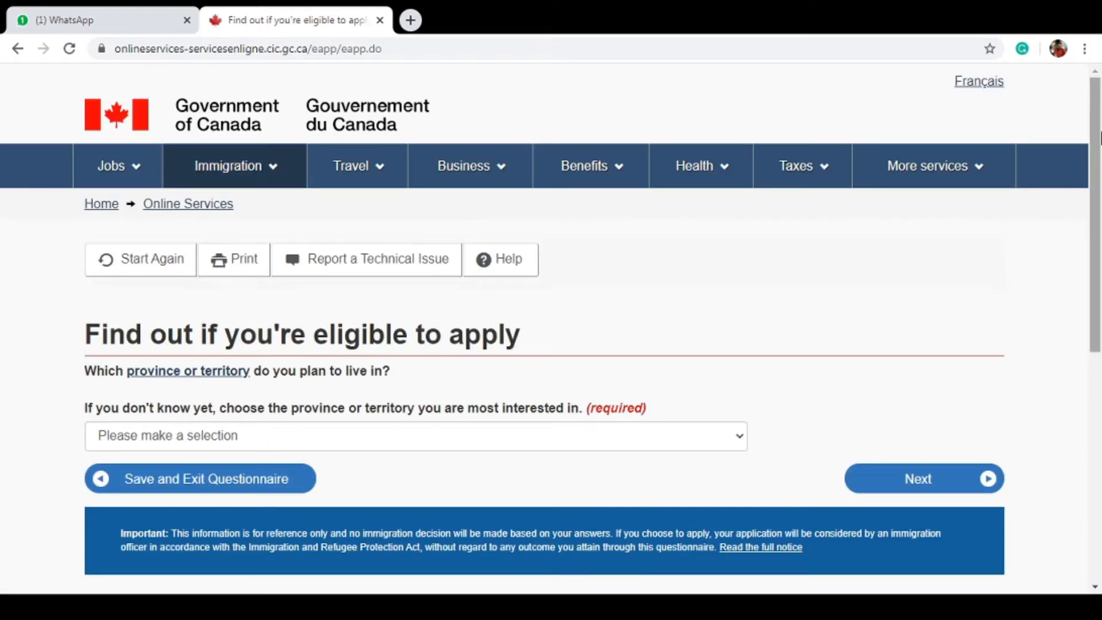
After the empty-submit error, select Ontario as the province and submit the answer
scroll(705, 251, "down", 3)
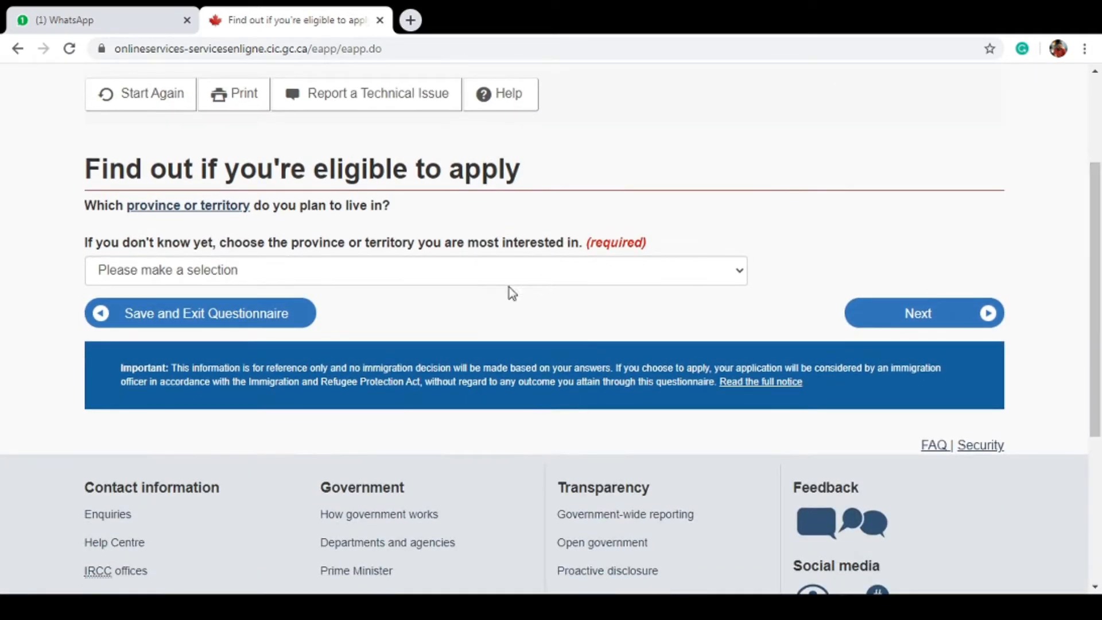
left_click(526, 270)
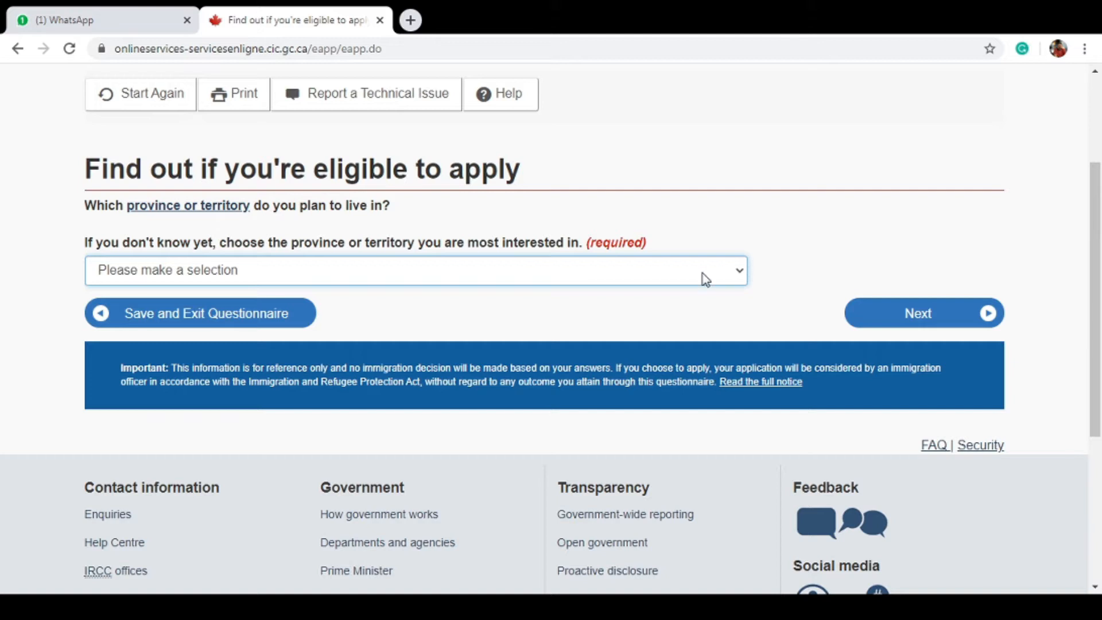
left_click(722, 232)
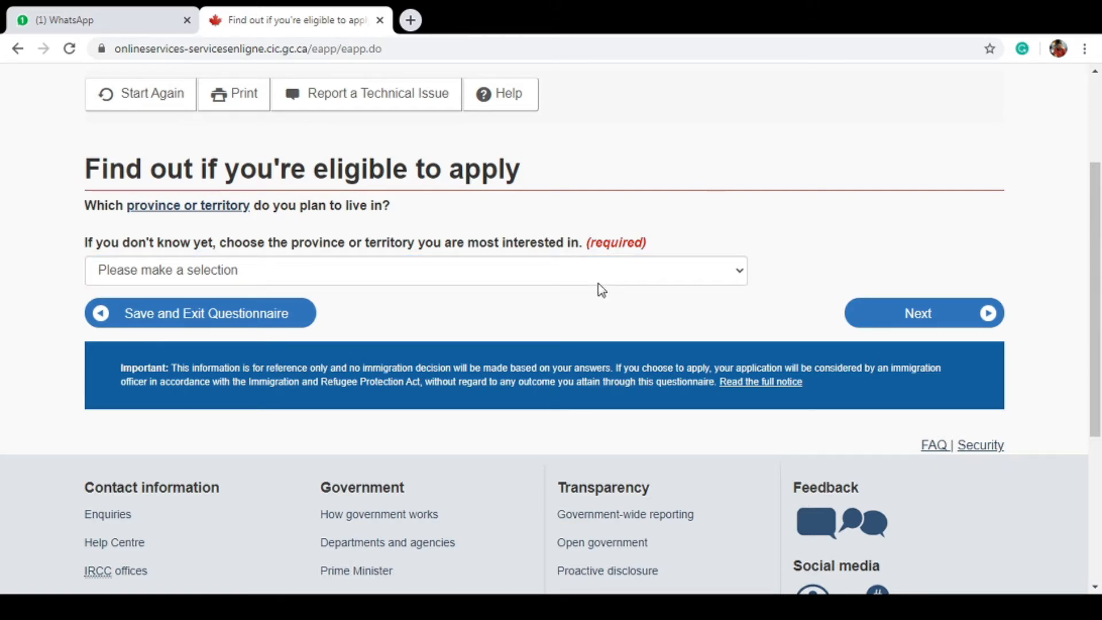
left_click(584, 279)
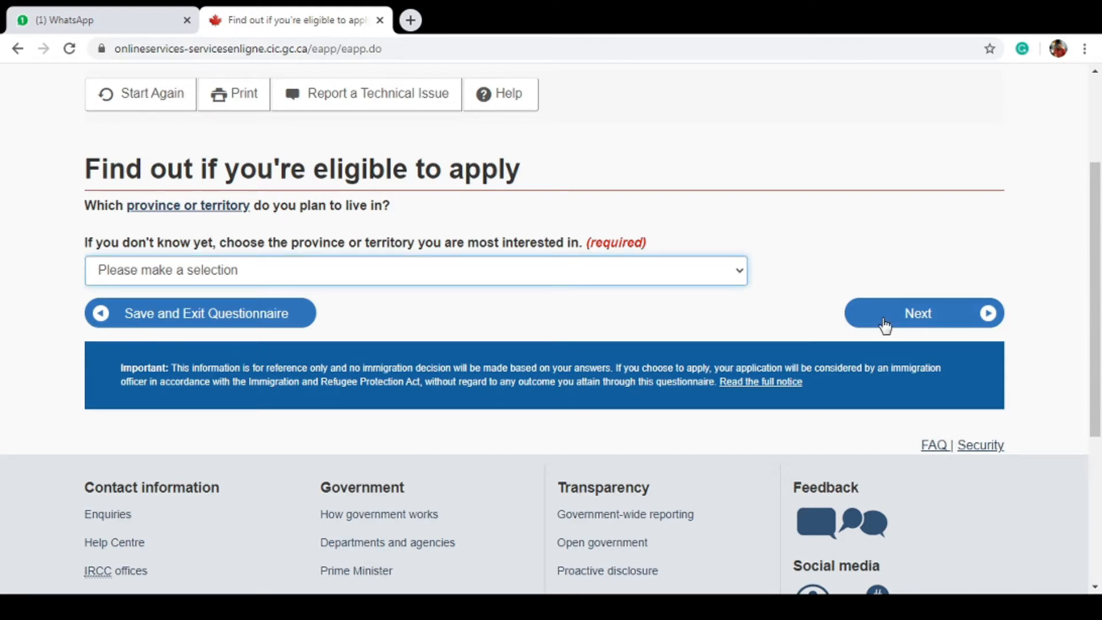
left_click(927, 314)
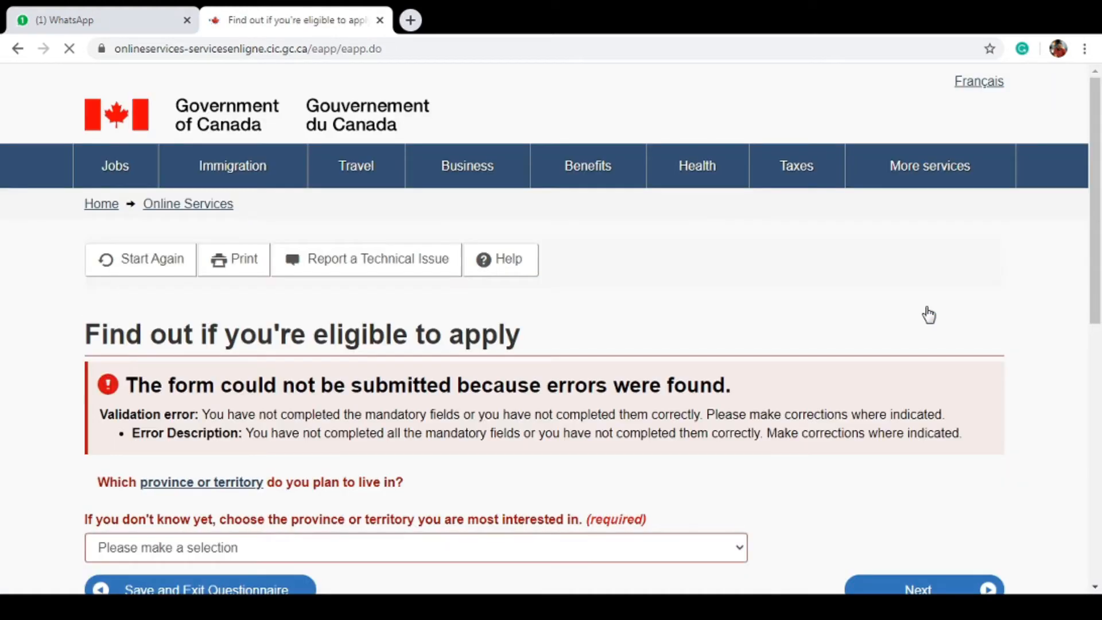
scroll(1100, 165, "down", 3)
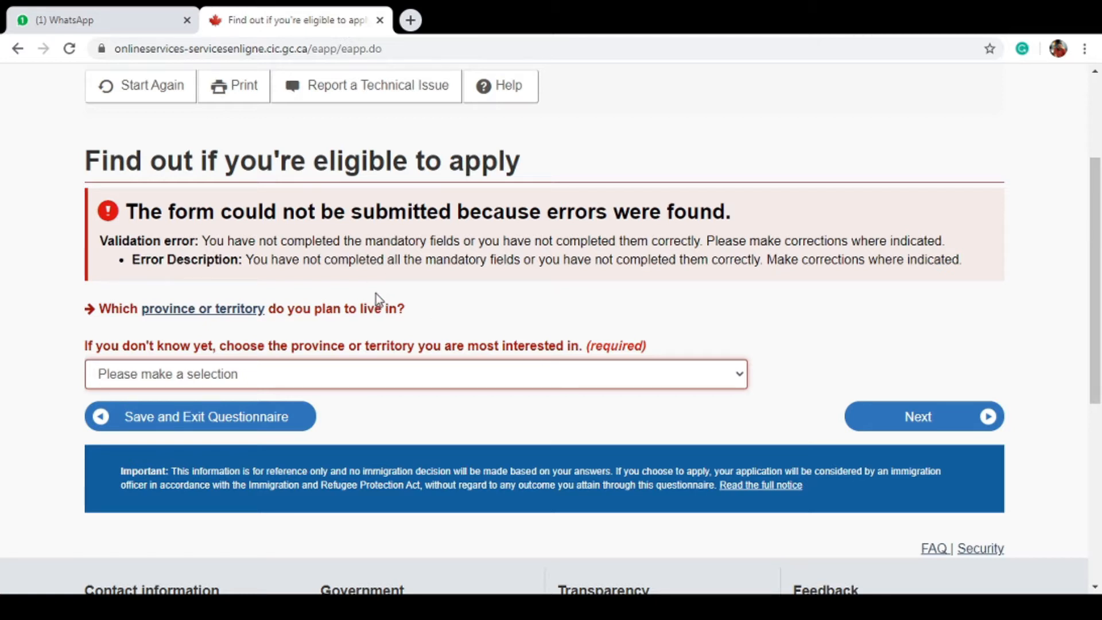
key("o")
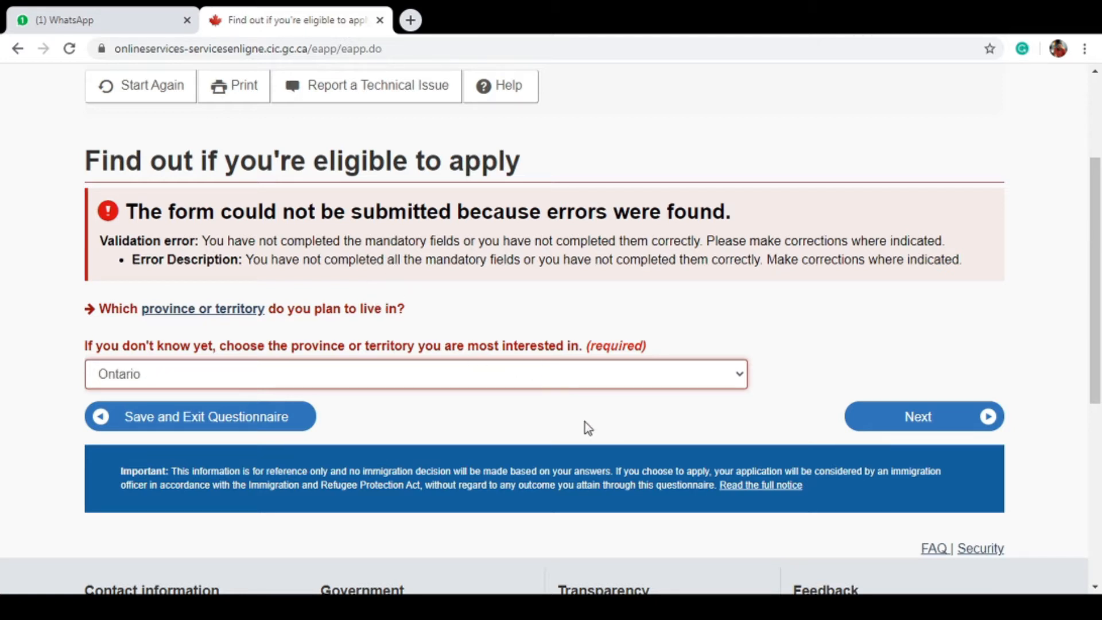
left_click(901, 422)
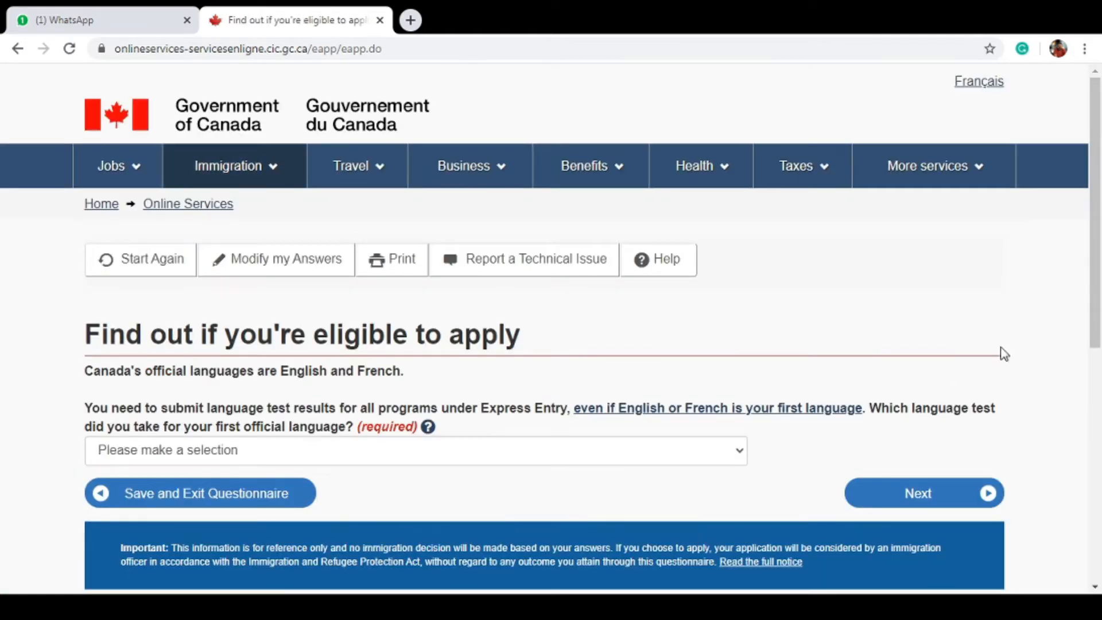
Choose IELTS as the first official language test and continue
left_click_drag(1097, 239, 1099, 331)
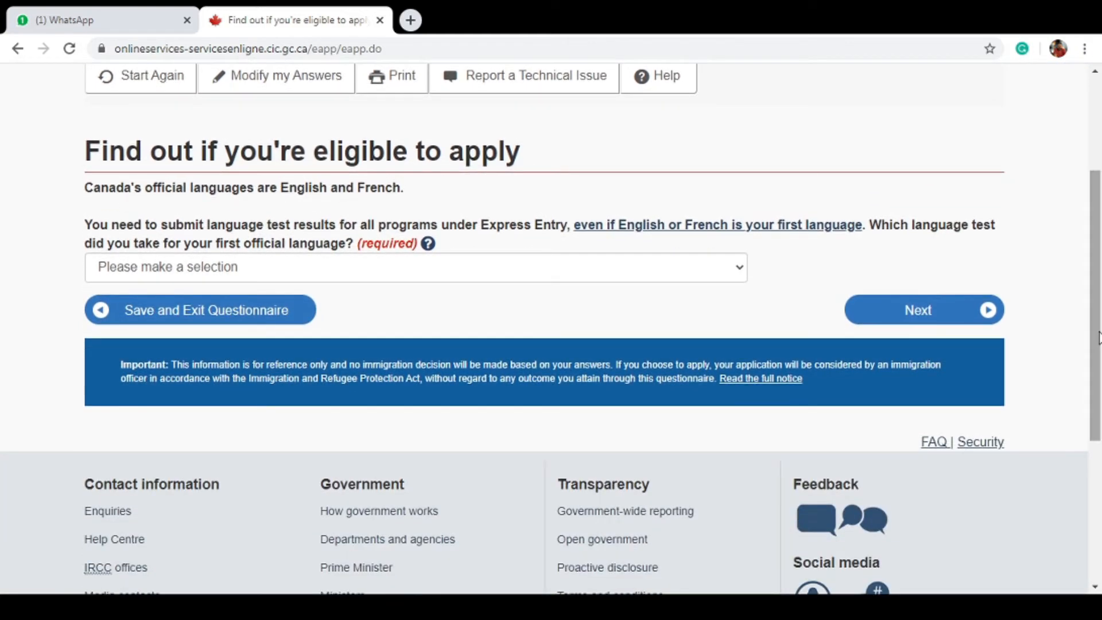
left_click(509, 275)
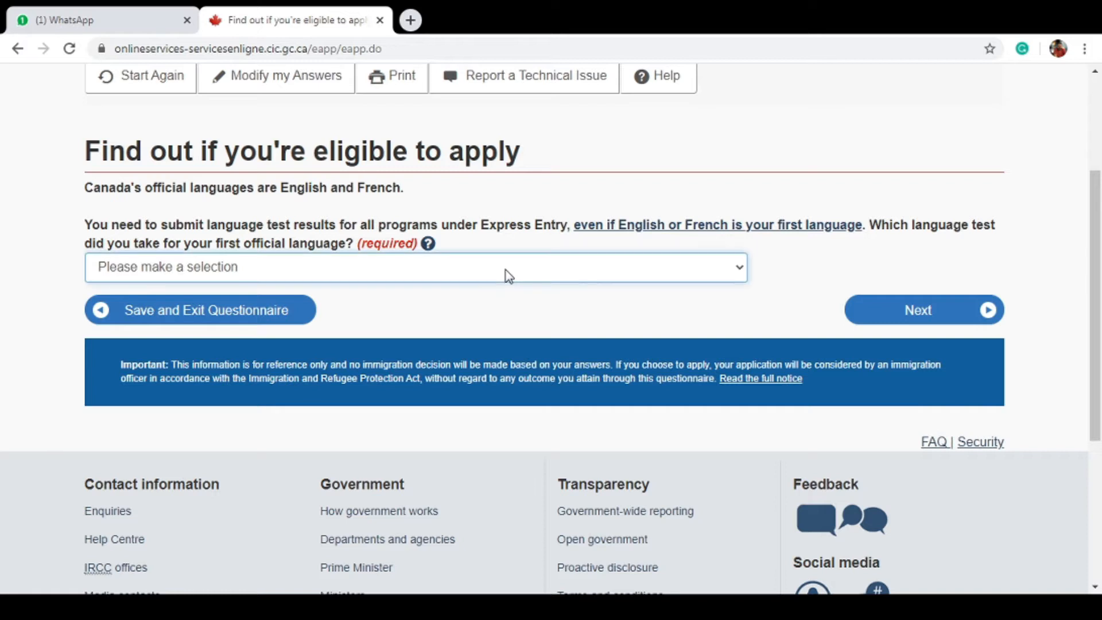
left_click(445, 325)
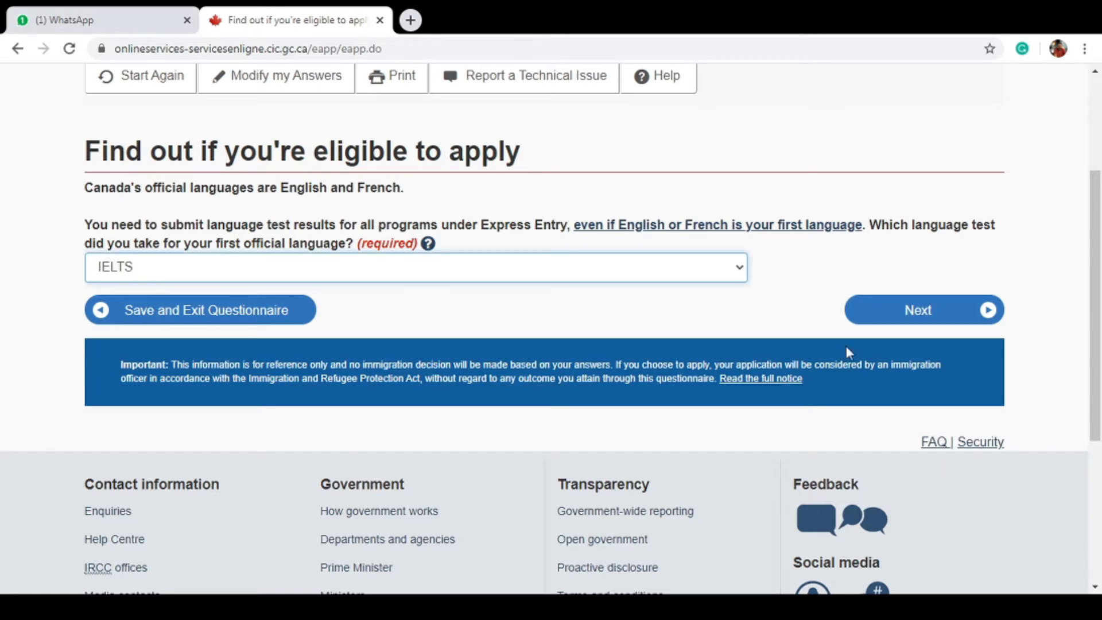
left_click(939, 316)
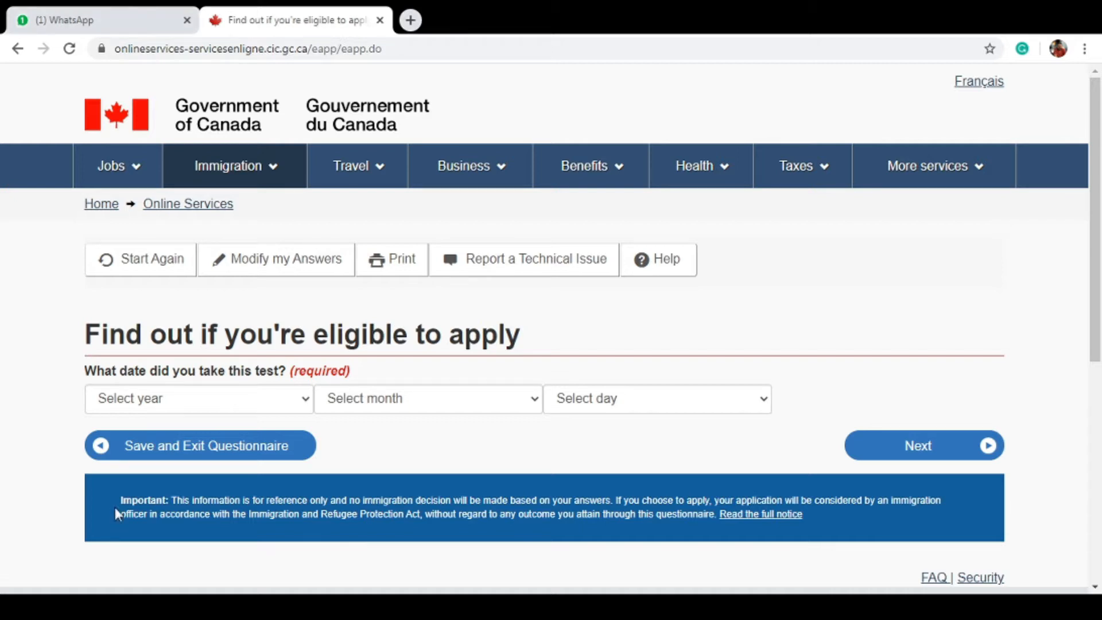
Enter the language test date as 13 February 2020 and continue
left_click(244, 400)
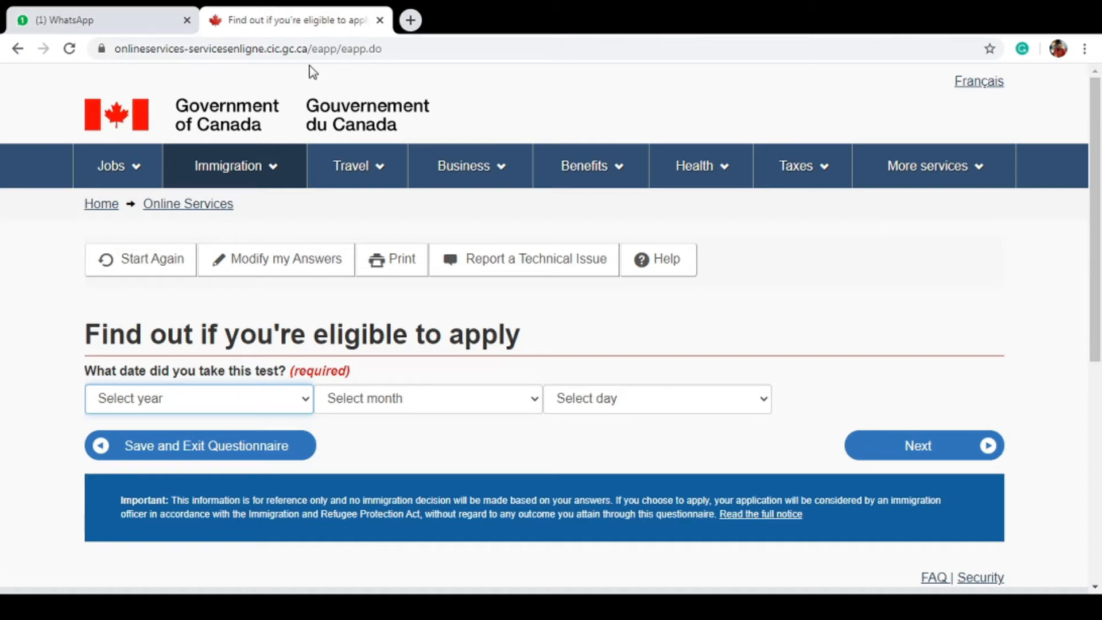
key("Down")
key("Tab")
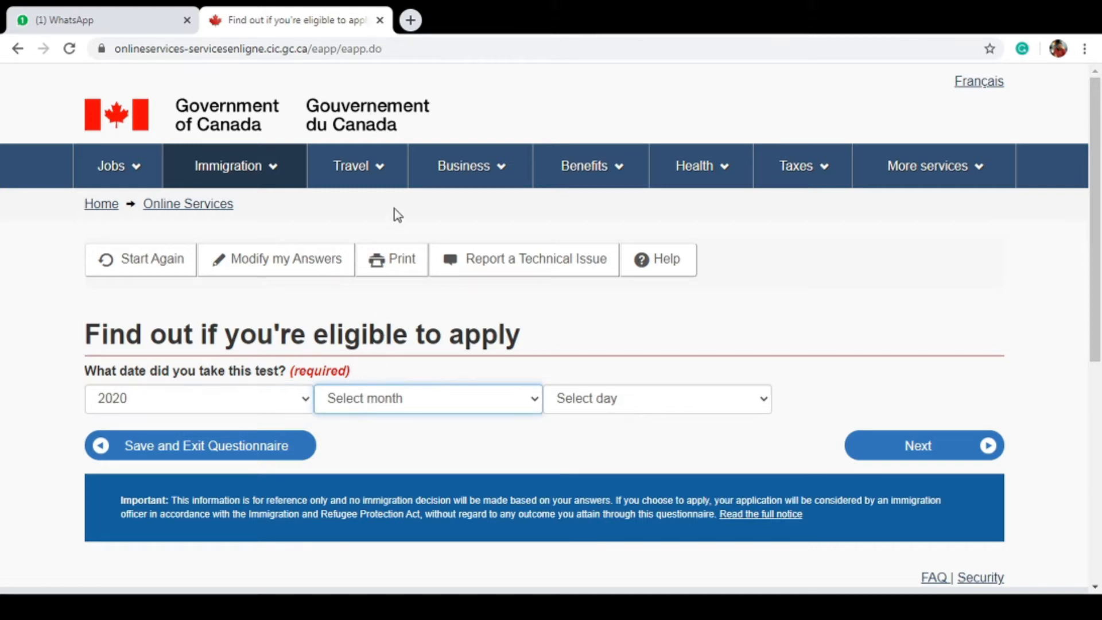
key("Down")
key("Down")
key("Tab")
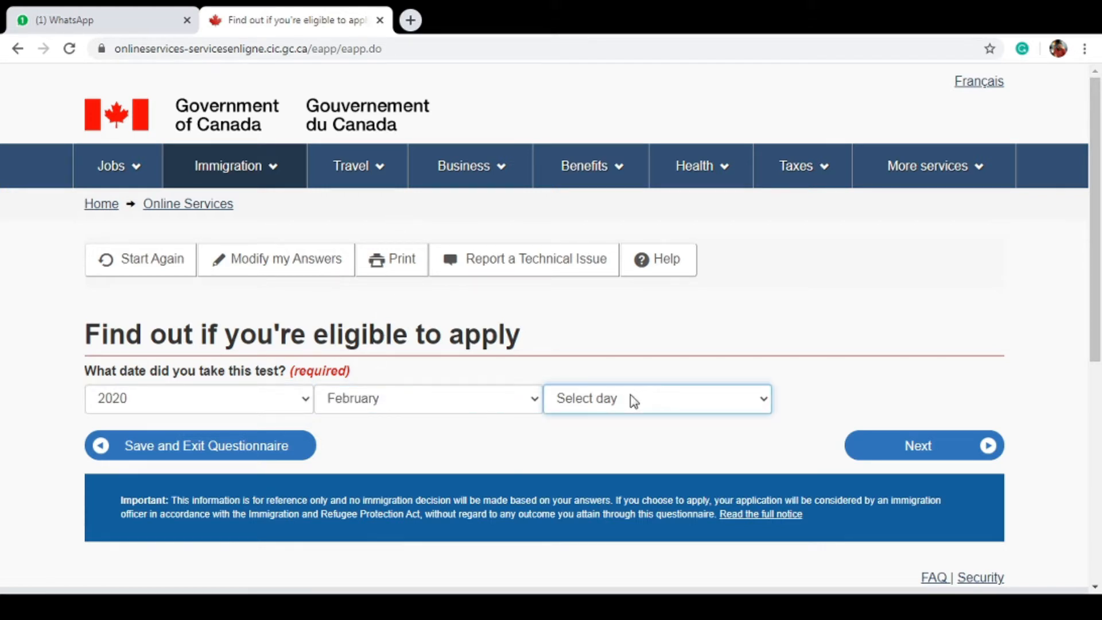
type("13")
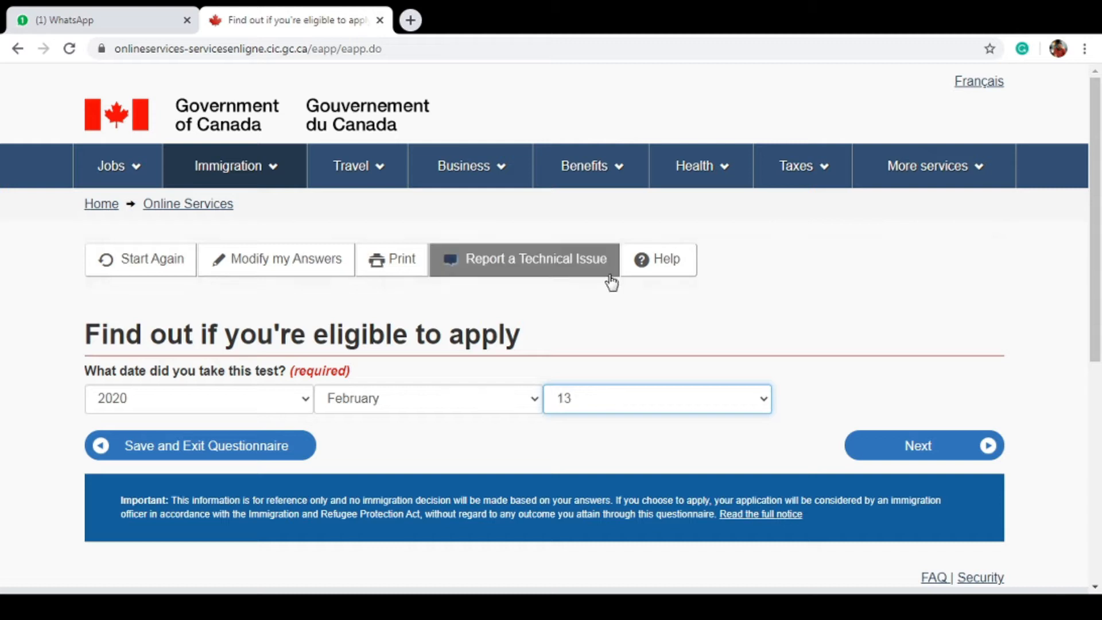
left_click(871, 458)
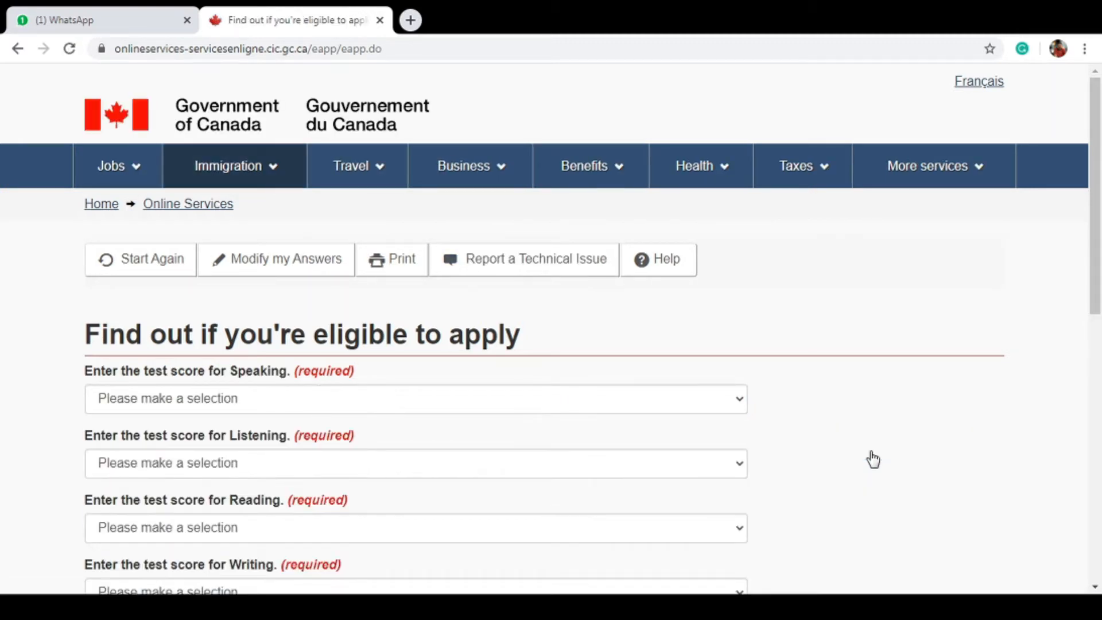
Enter IELTS scores of Speaking 8, Listening 9, Reading 8.5 and Writing 7, then continue
left_click(546, 403)
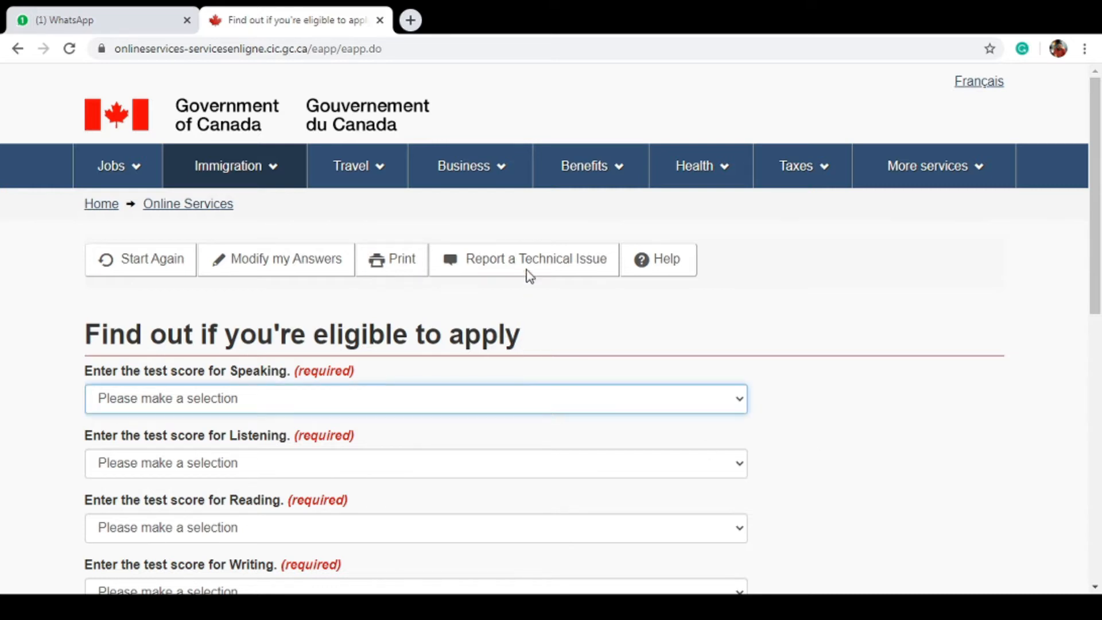
key("8")
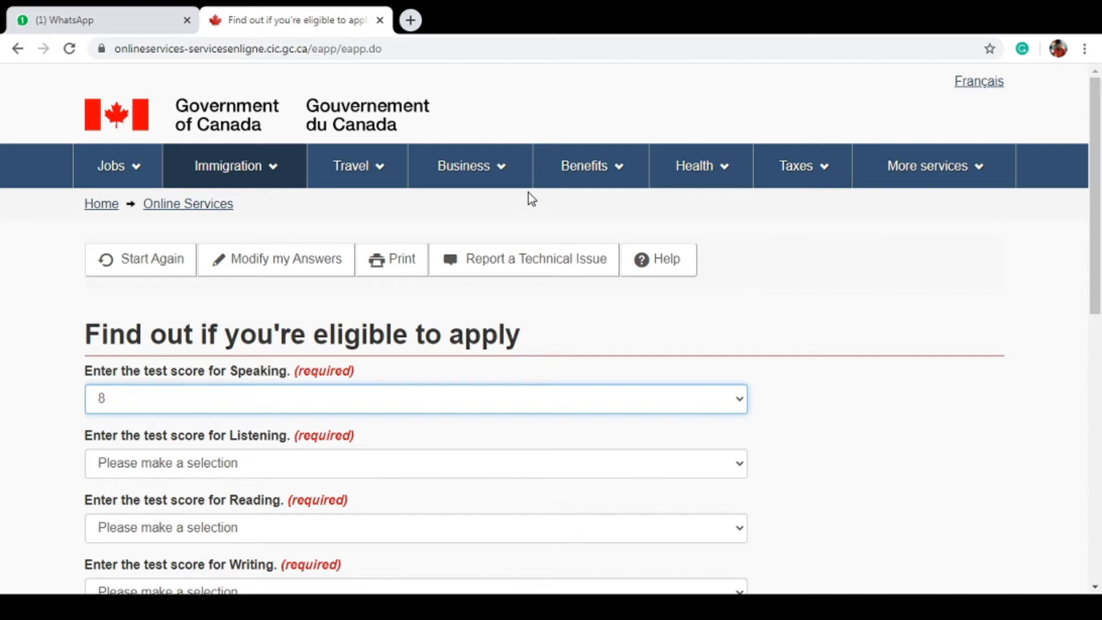
key("Tab")
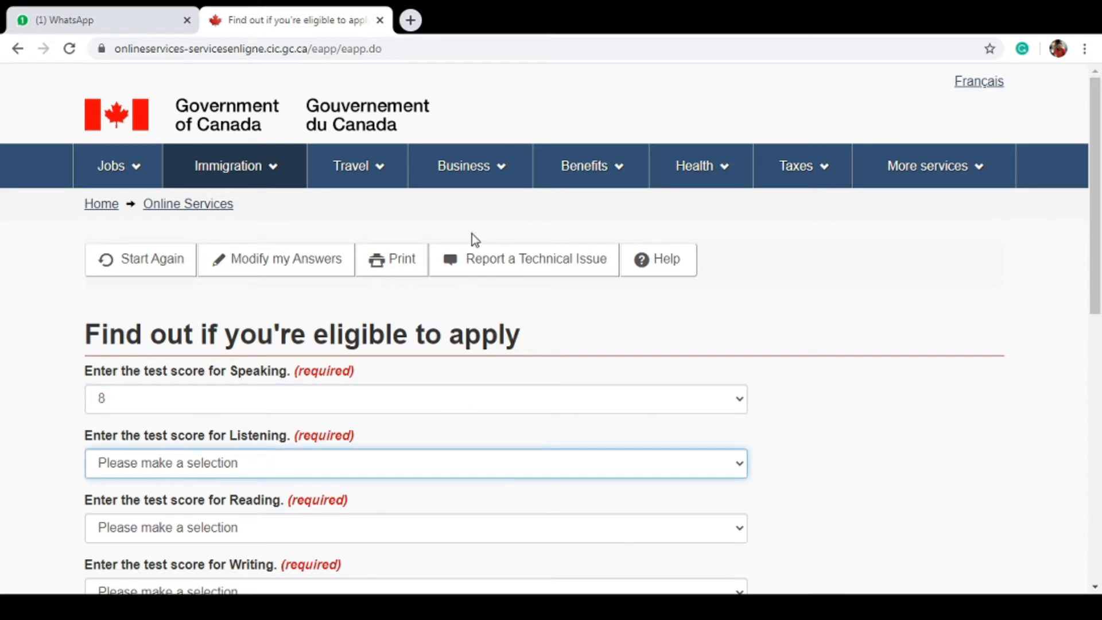
key("9")
key("Tab")
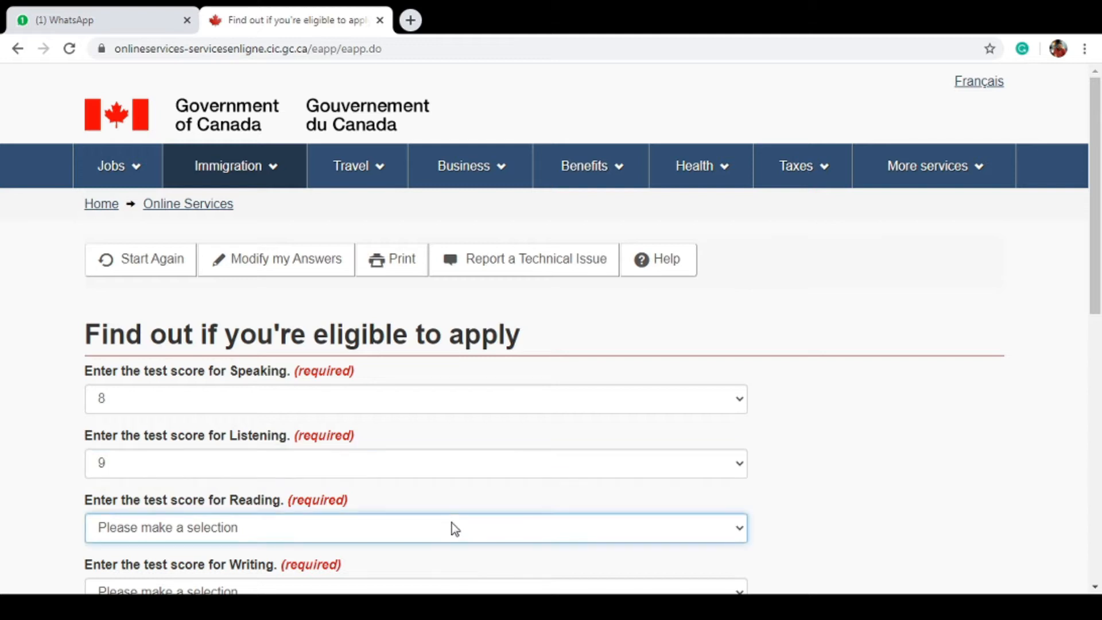
type("8.5")
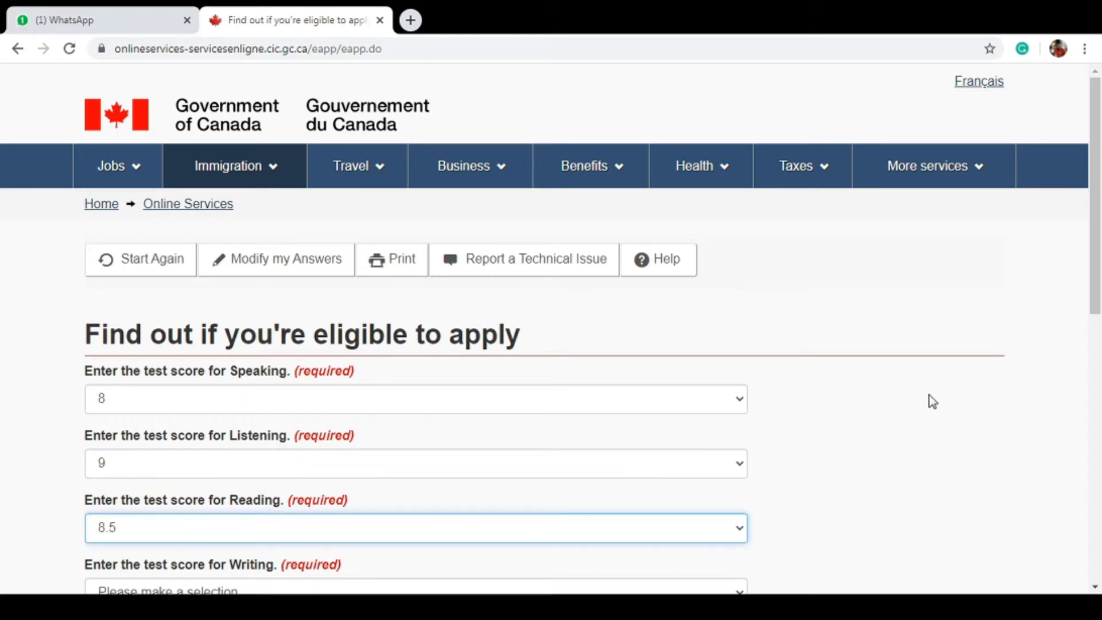
scroll(636, 392, "down", 3)
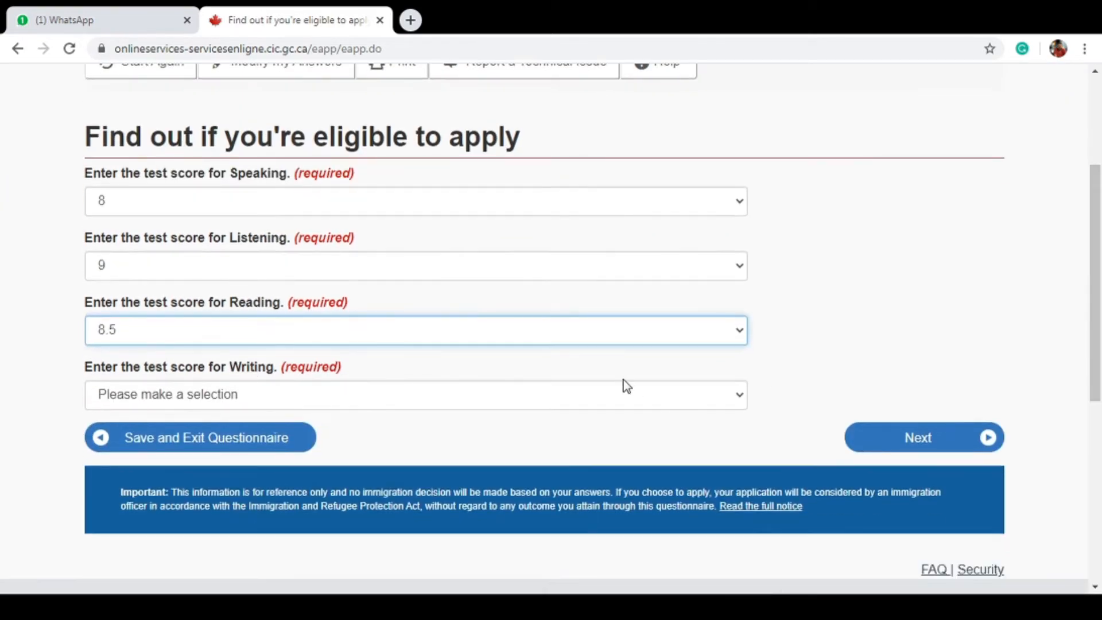
key("Tab")
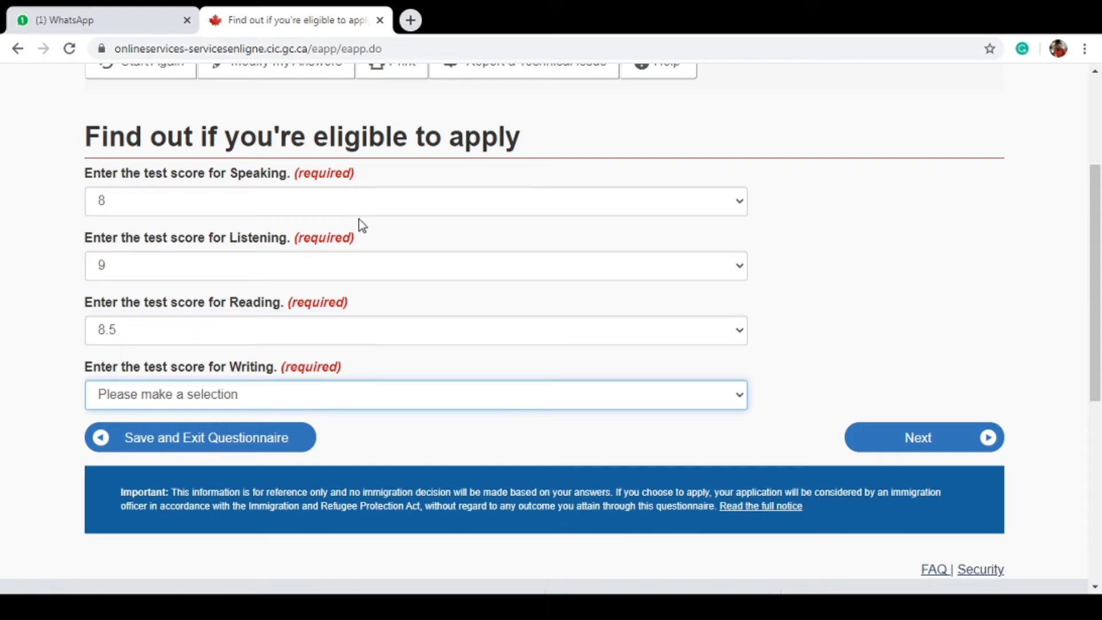
type("7")
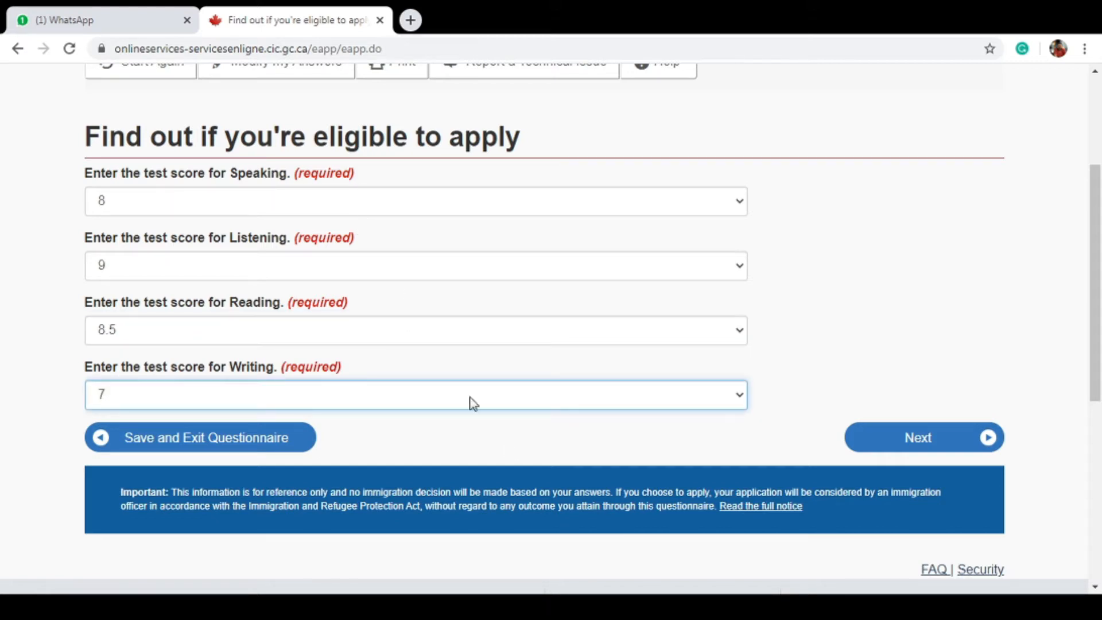
left_click(902, 445)
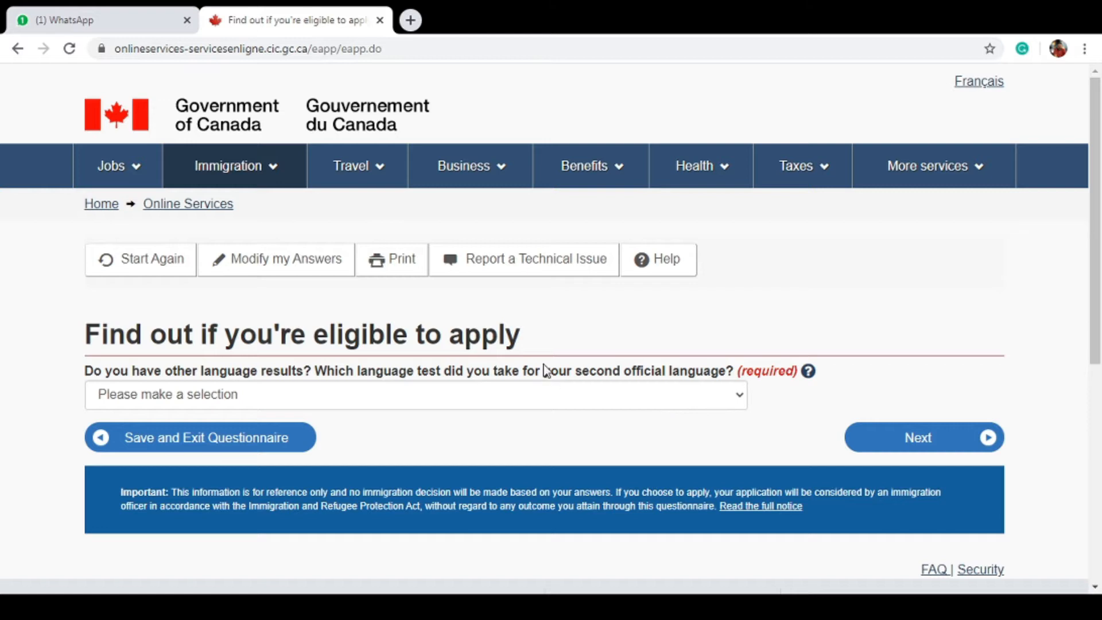
Answer None for a second official language test and continue
left_click(537, 394)
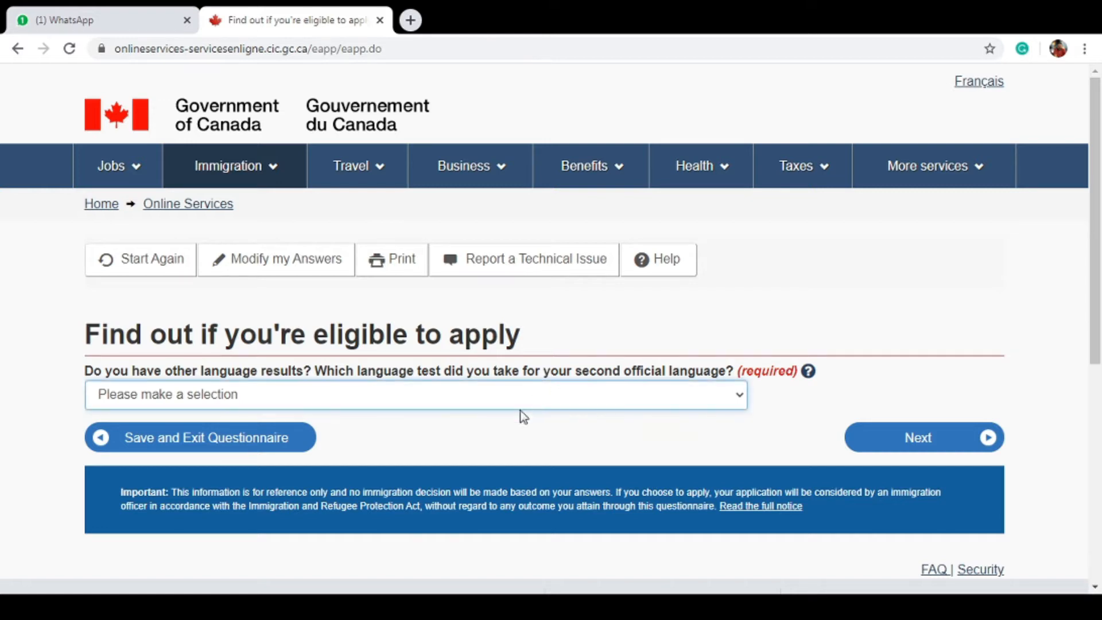
left_click(497, 448)
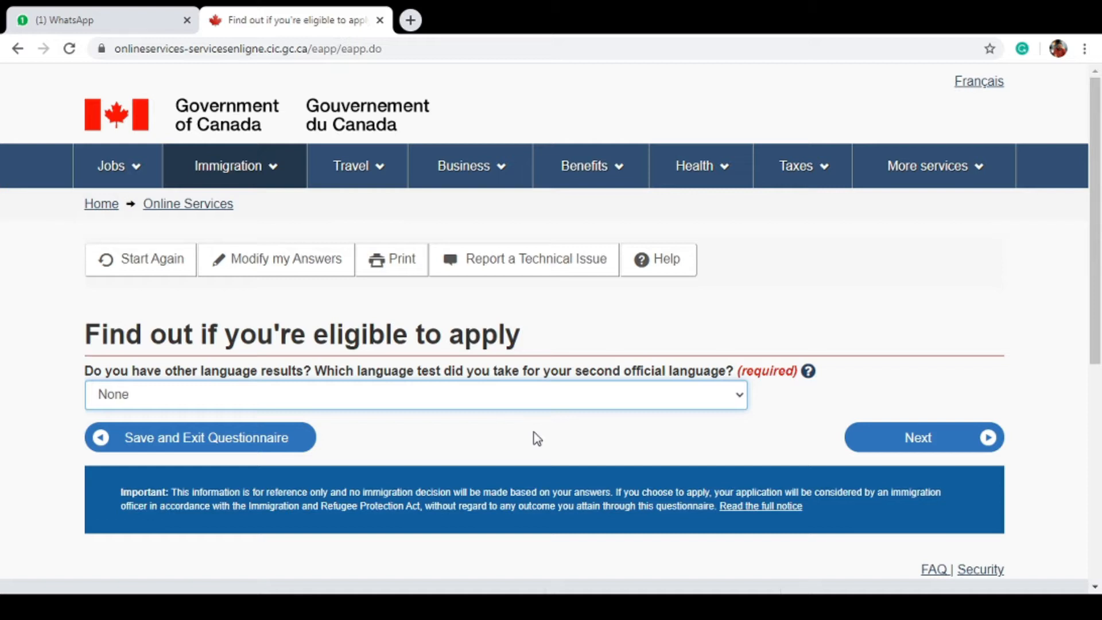
left_click(965, 440)
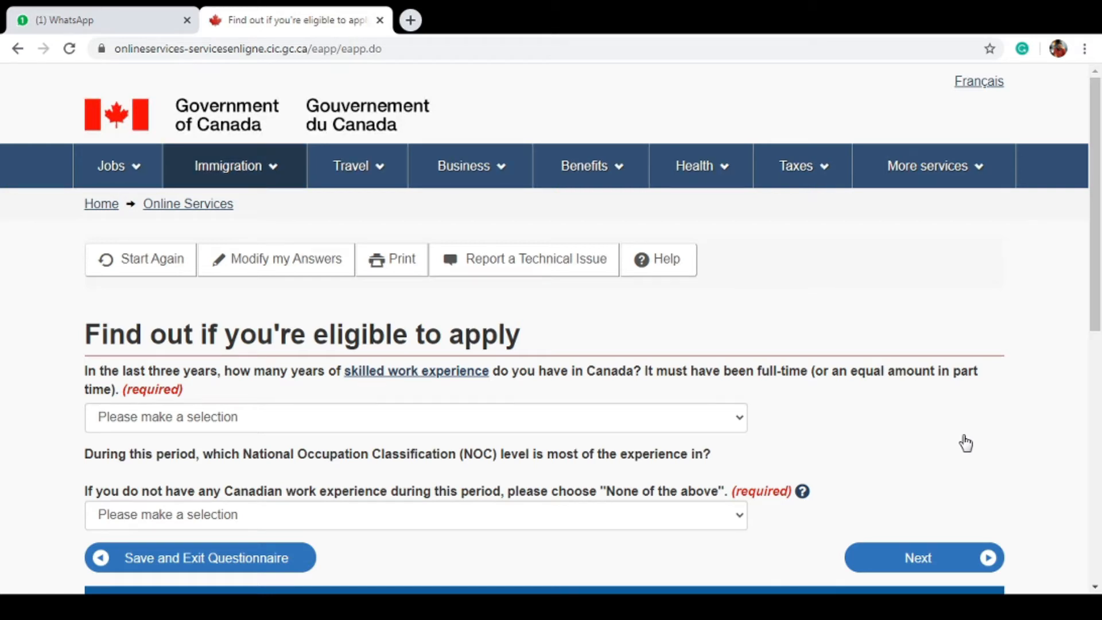
Set Canadian work experience to None and NOC level to None of the above, then continue
left_click(689, 425)
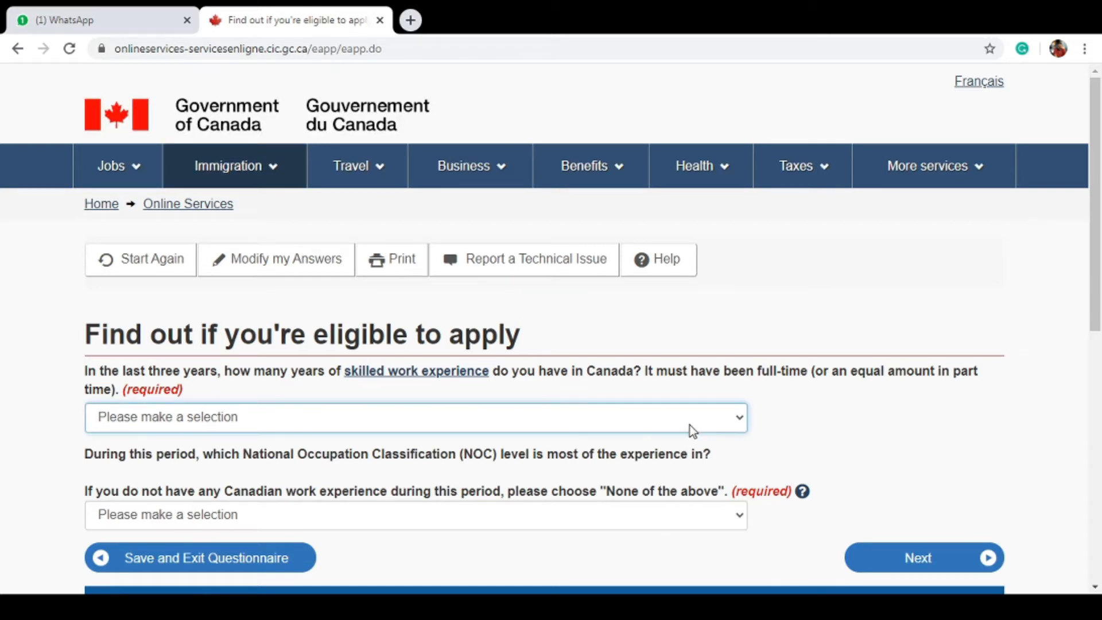
left_click(680, 455)
left_click_drag(1094, 228, 1100, 299)
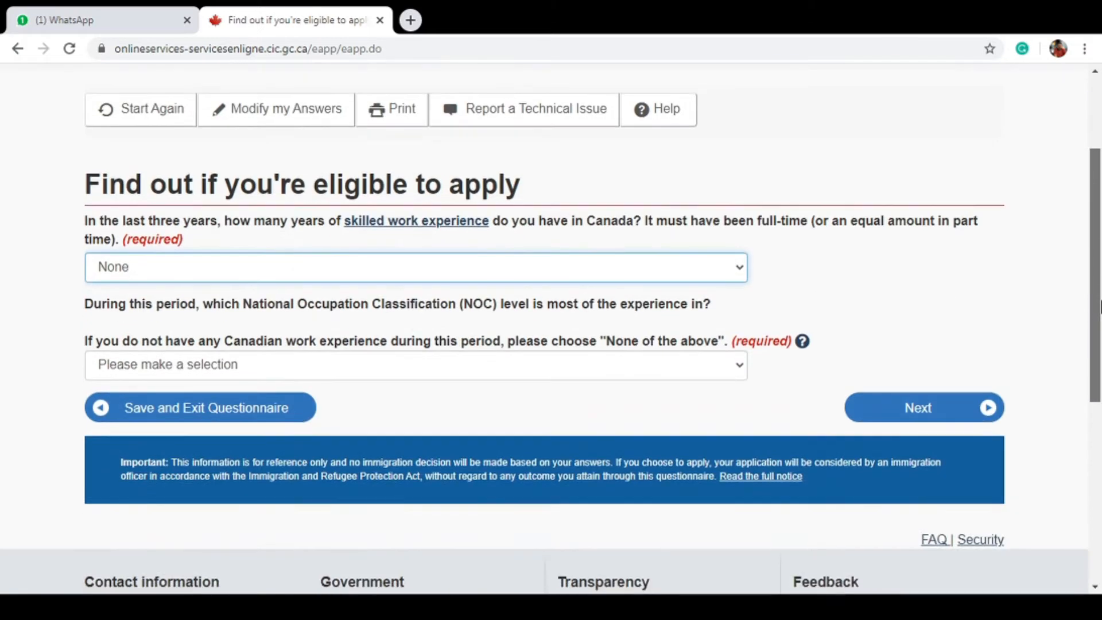
left_click(551, 376)
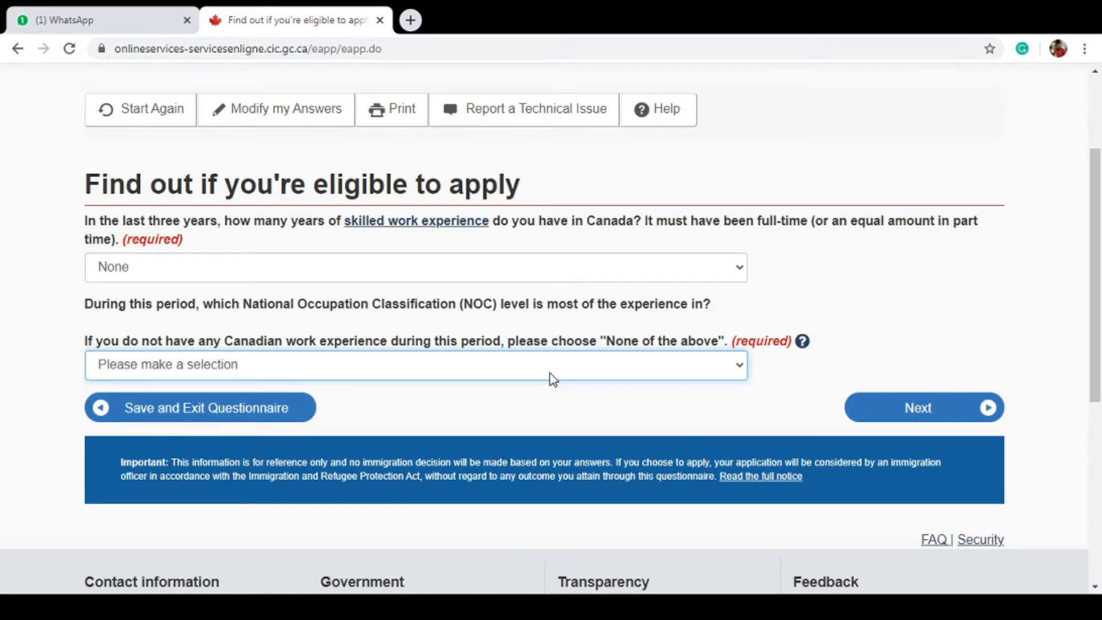
left_click(506, 453)
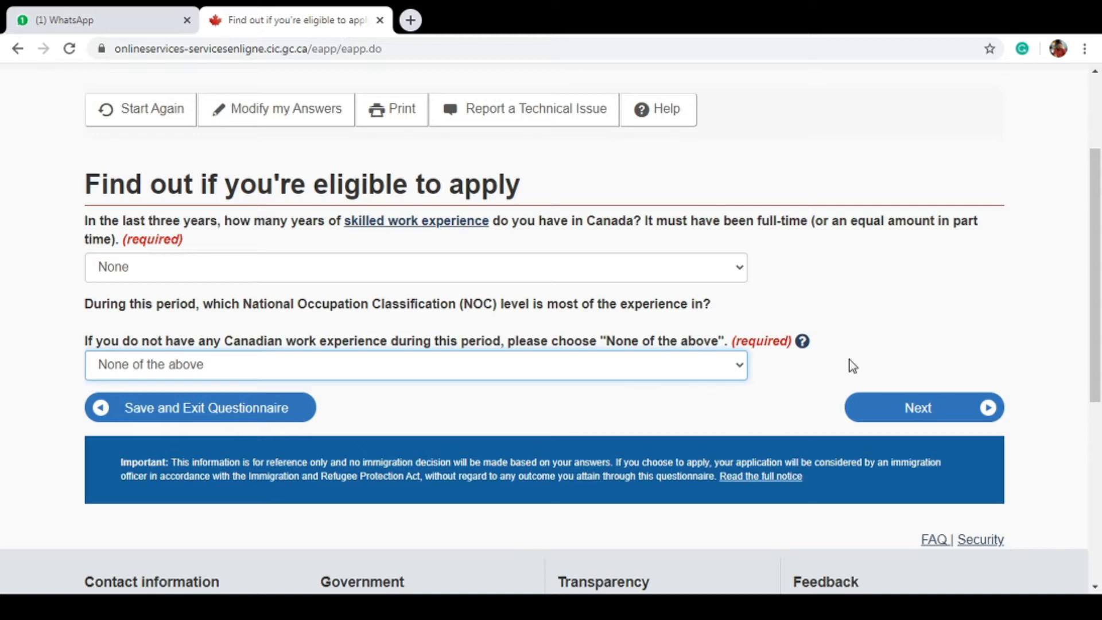
left_click(906, 421)
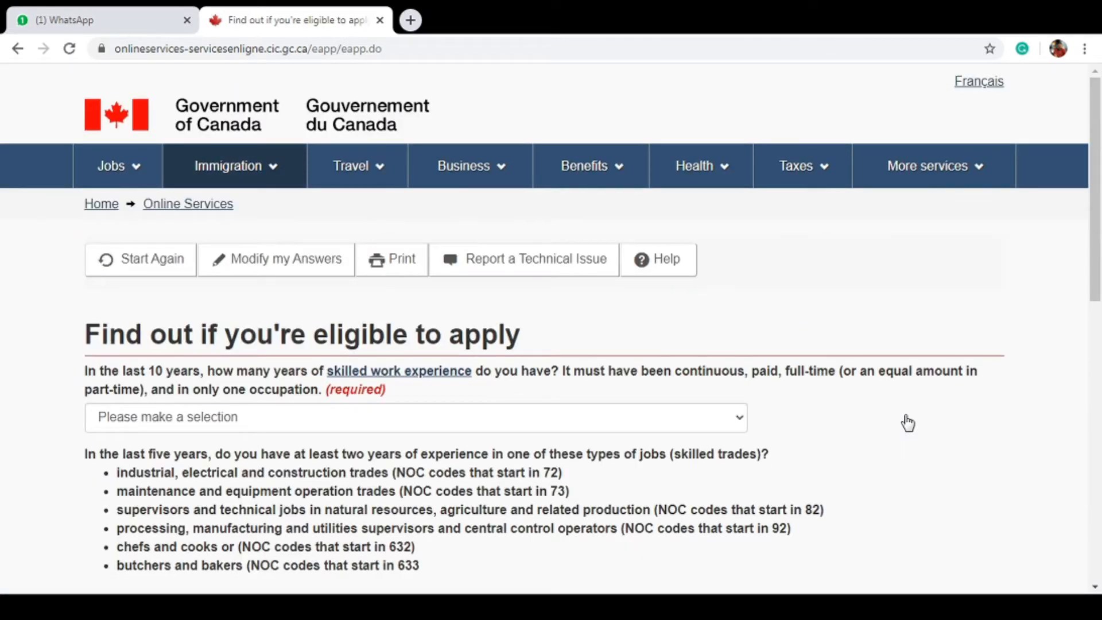
Select 'Six or more' years of skilled work experience in the last 10 years
scroll(1096, 115, "down", 3)
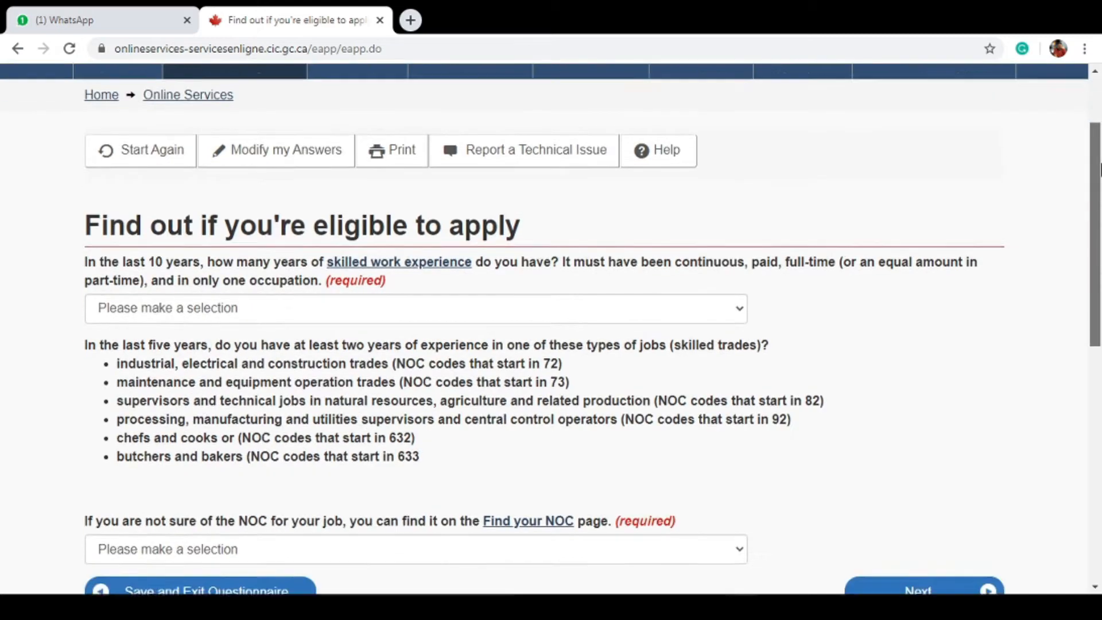
left_click(595, 248)
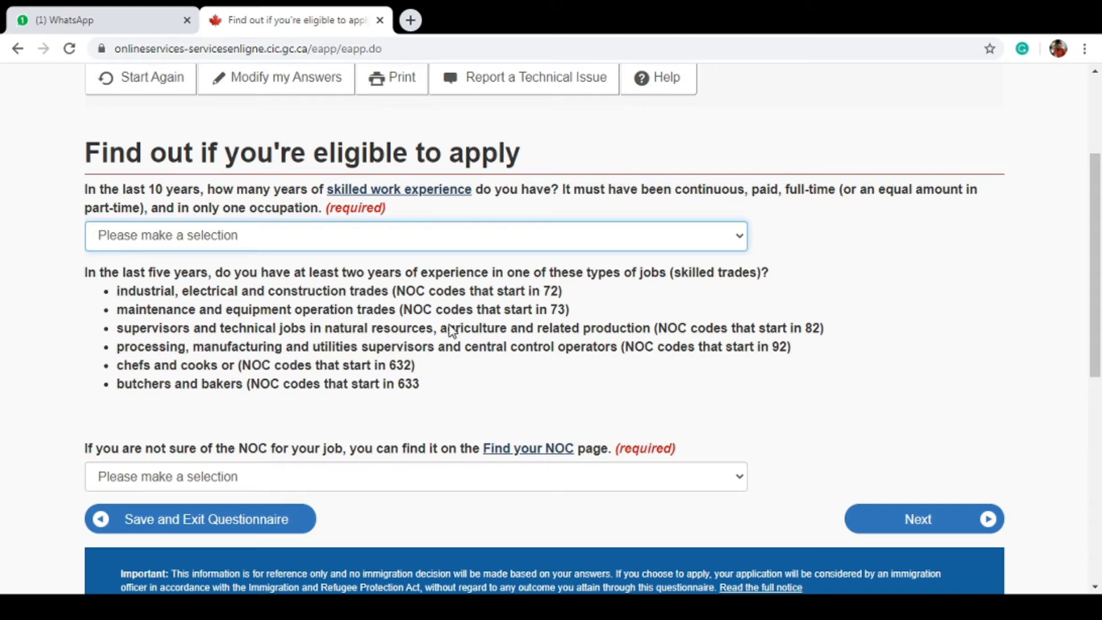
left_click(440, 356)
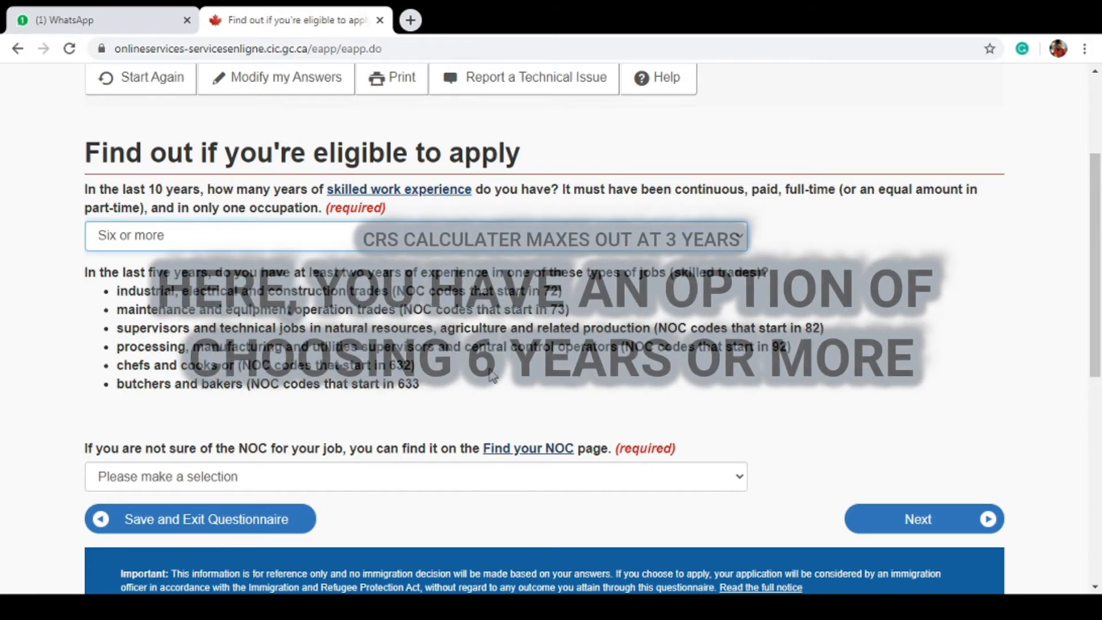
left_click(564, 474)
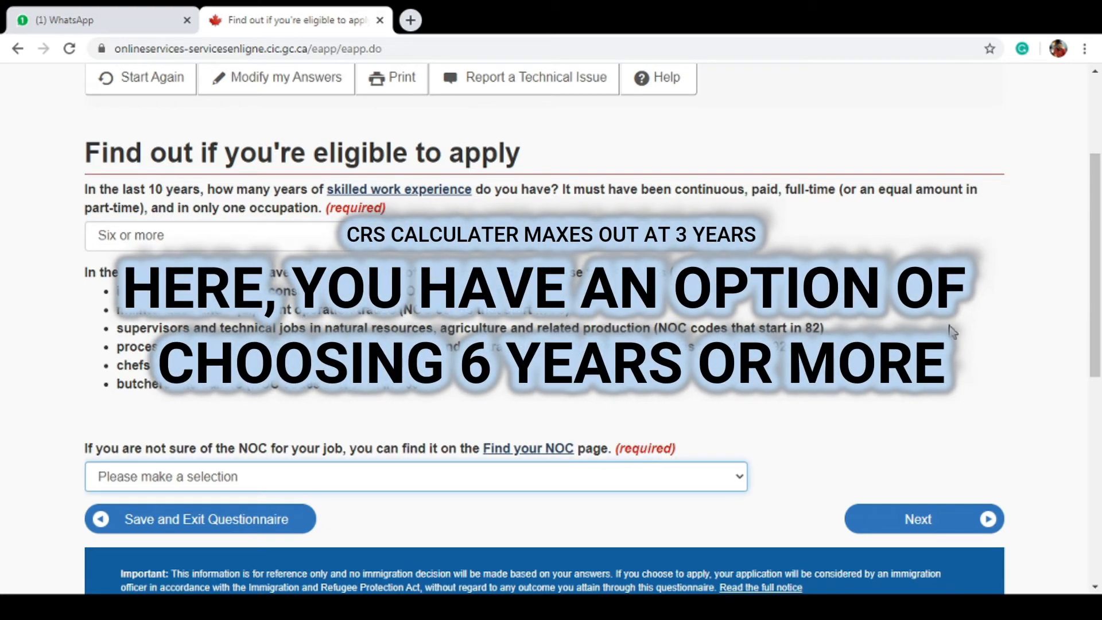
left_click_drag(1100, 200, 1100, 264)
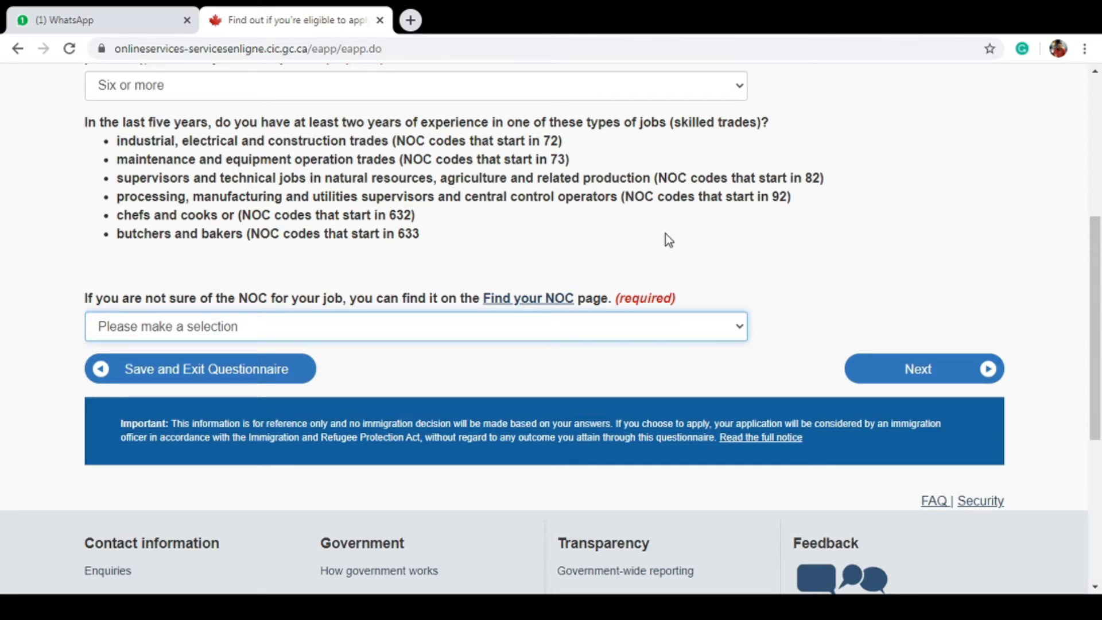
left_click_drag(1098, 231, 1098, 195)
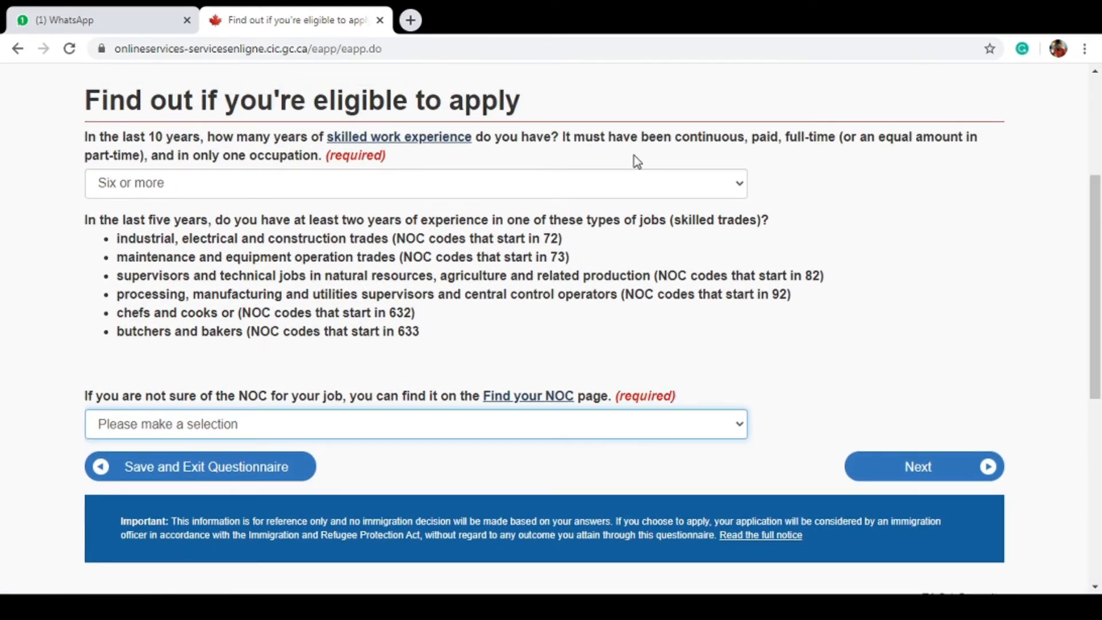
left_click(423, 143)
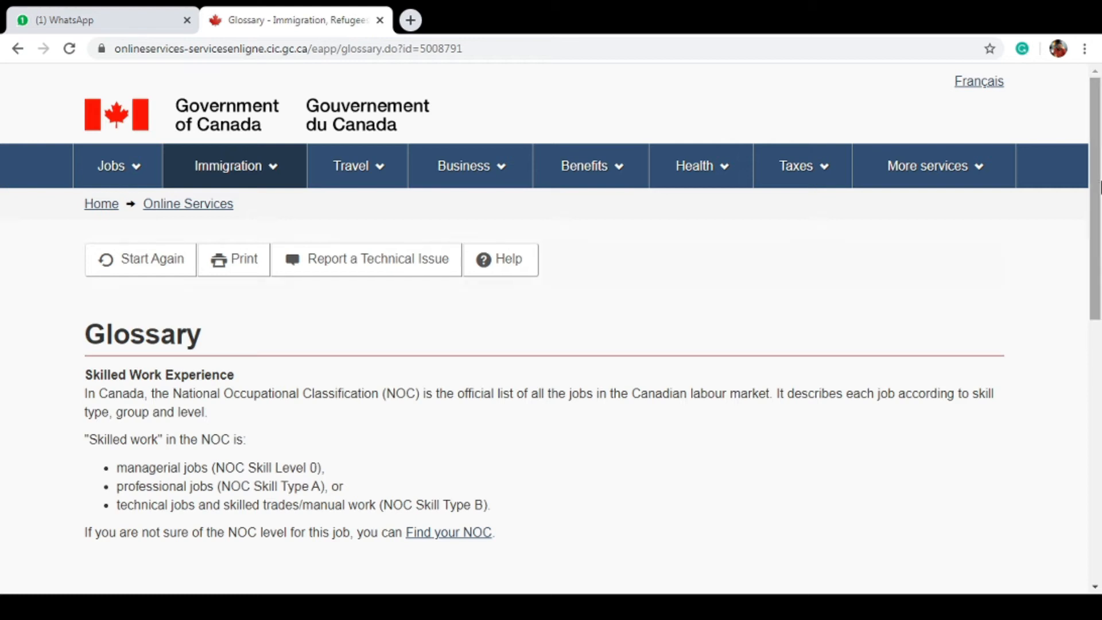
left_click_drag(1099, 156, 1099, 209)
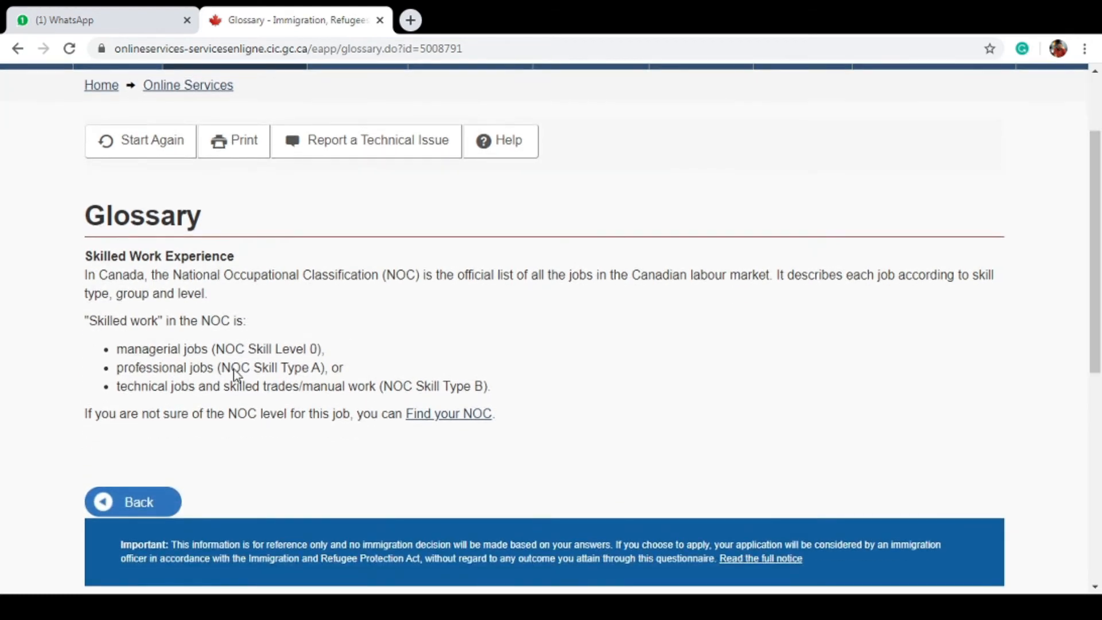
left_click(148, 505)
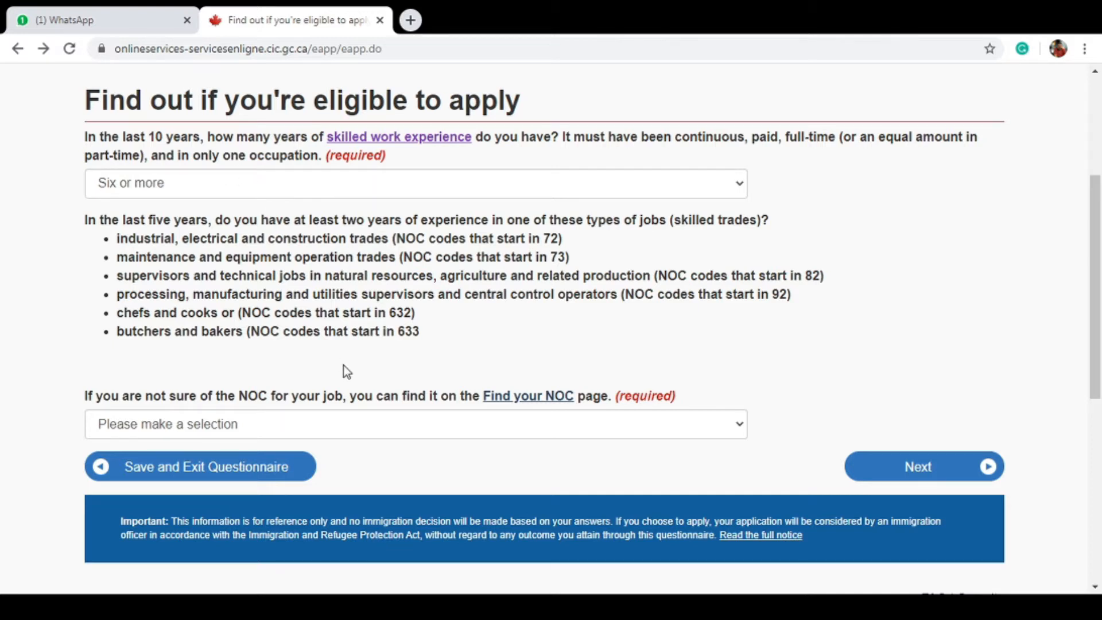
Answer None for skilled trades experience and continue
left_click(279, 425)
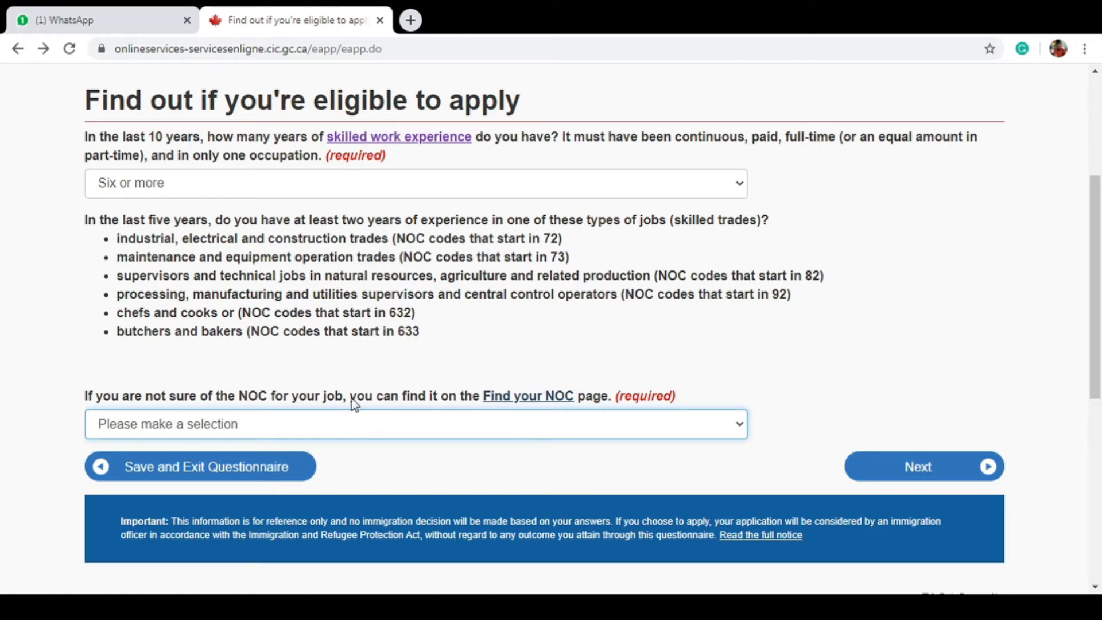
key("Down")
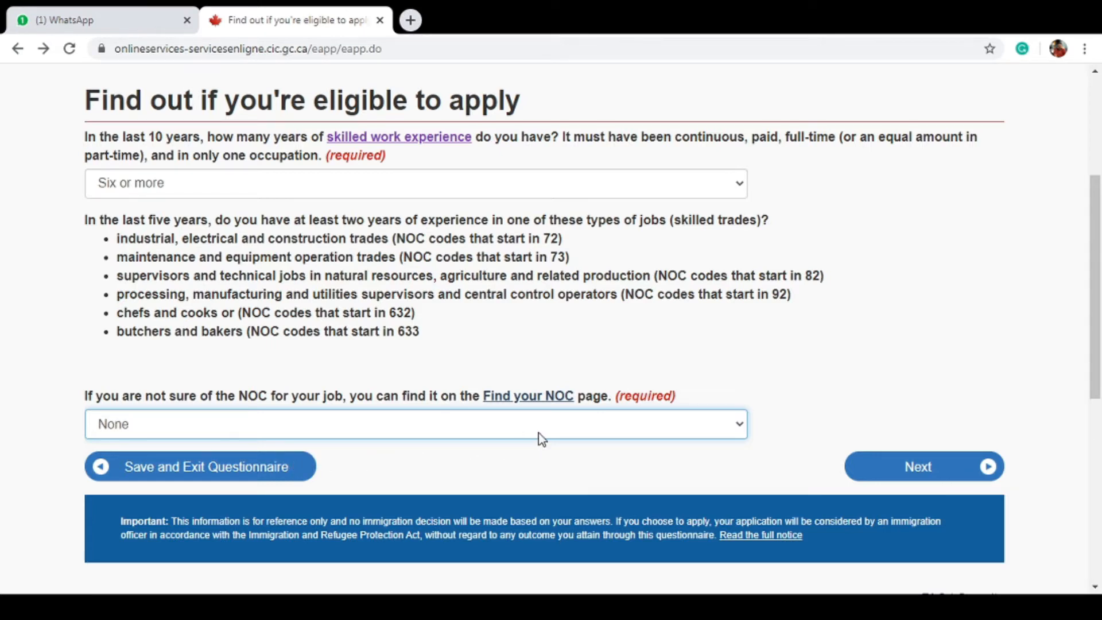
left_click(902, 469)
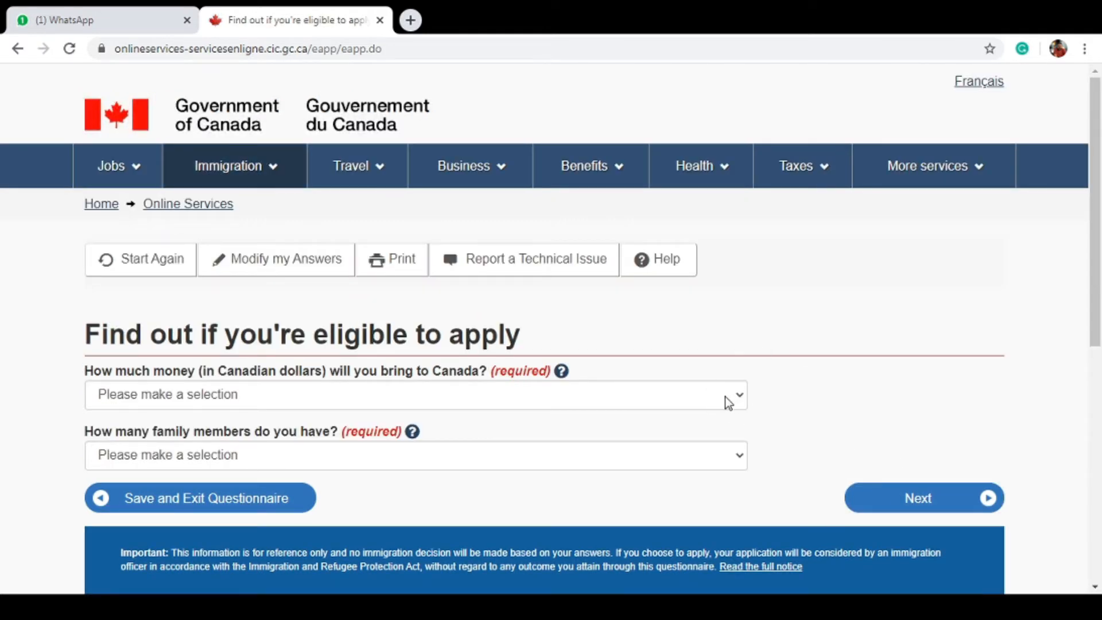
Read and close the help note on money to bring, then open a new browser tab
left_click(657, 395)
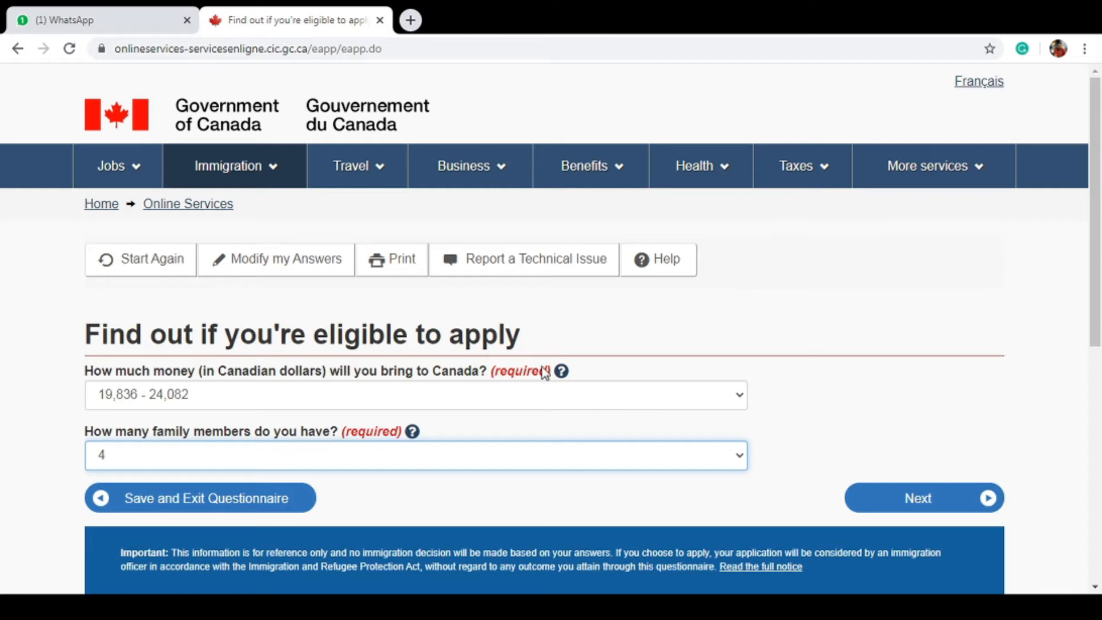
left_click(562, 372)
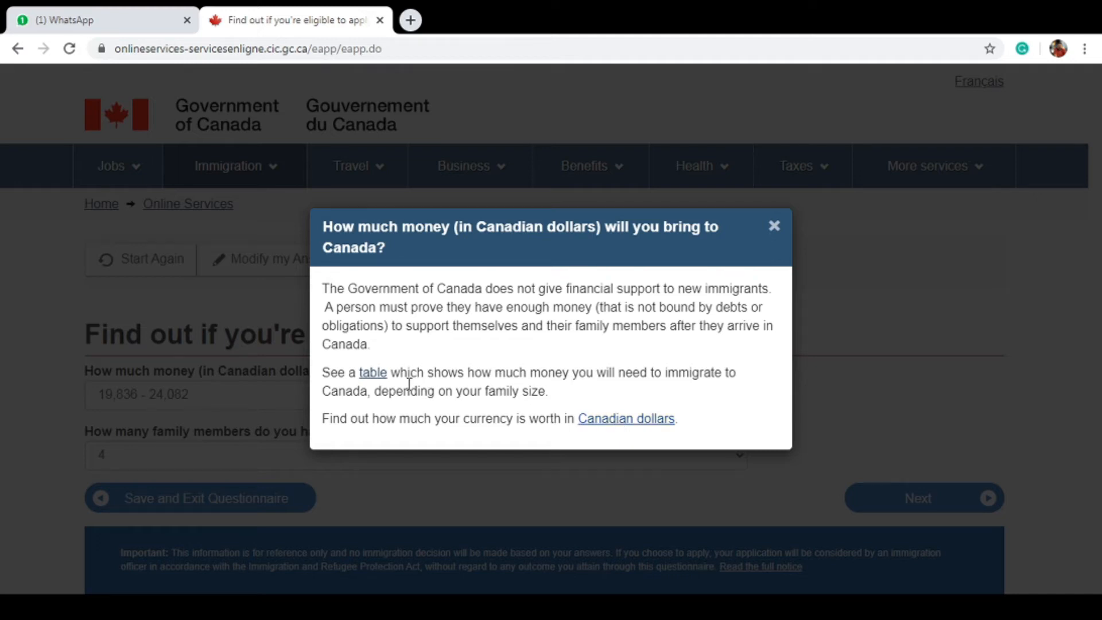
left_click(373, 373)
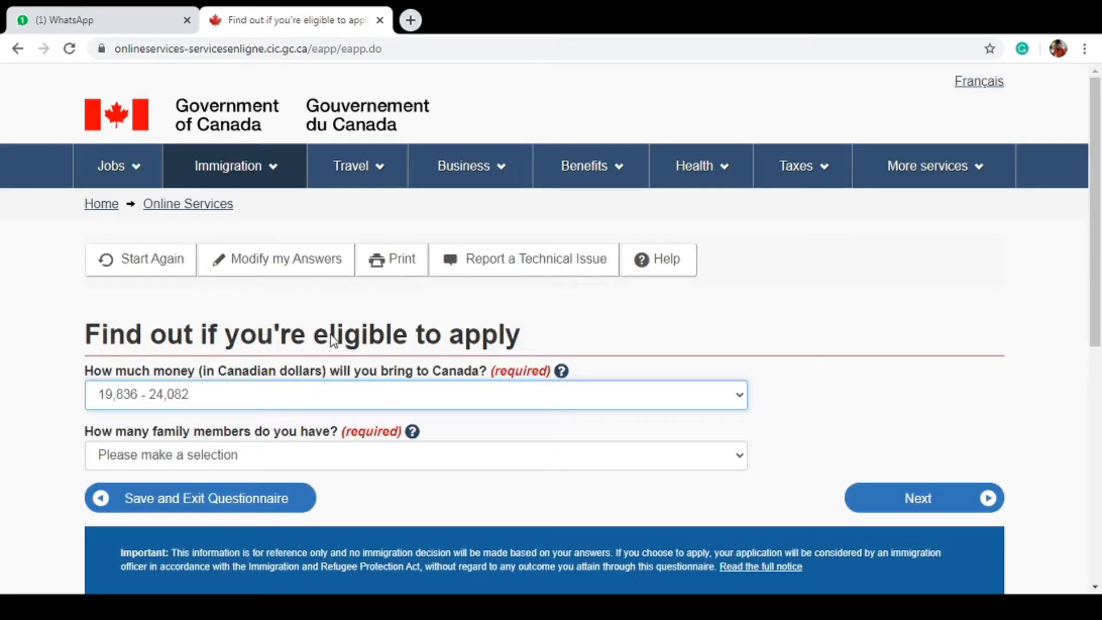
left_click(413, 20)
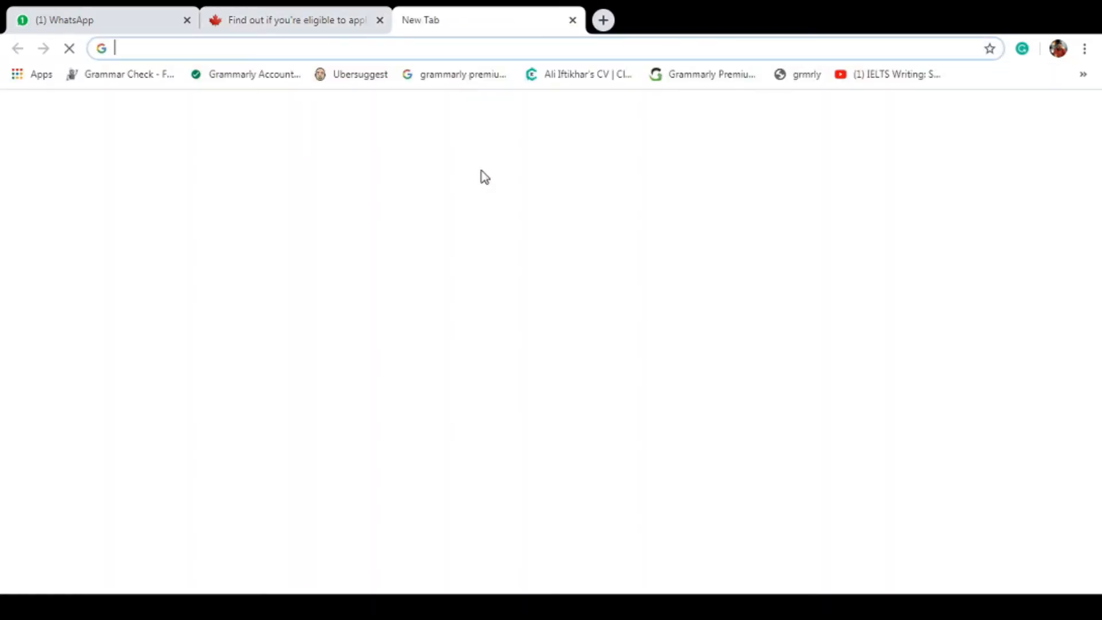
Search Google for 'cic immigration funds requirement', then return to the eligibility questionnaire
type("CIC")
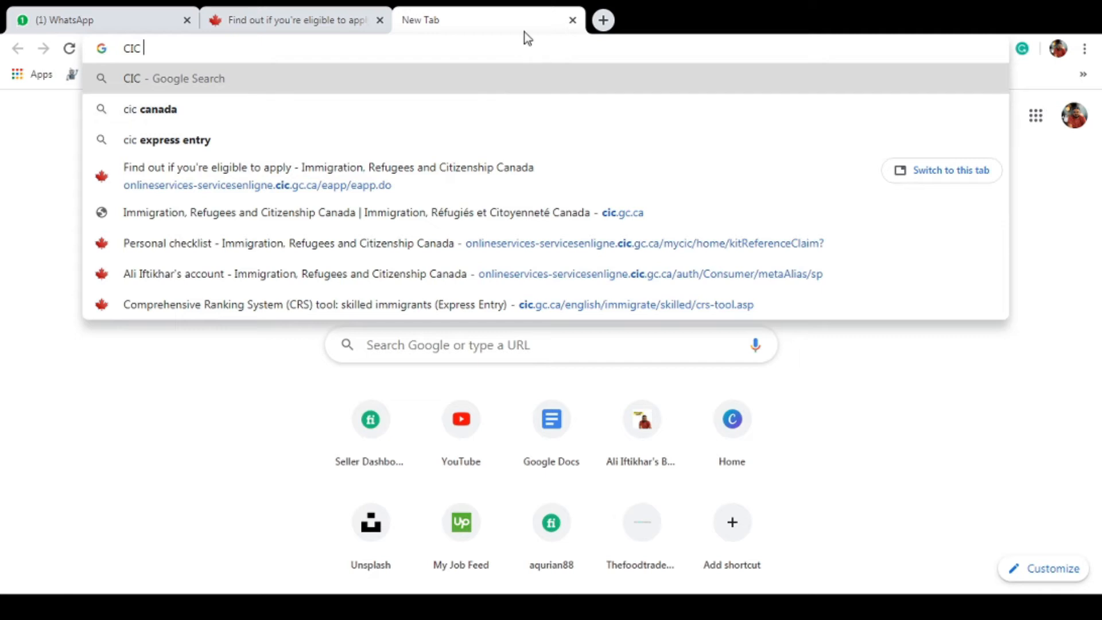
type(" IMMIGRAT")
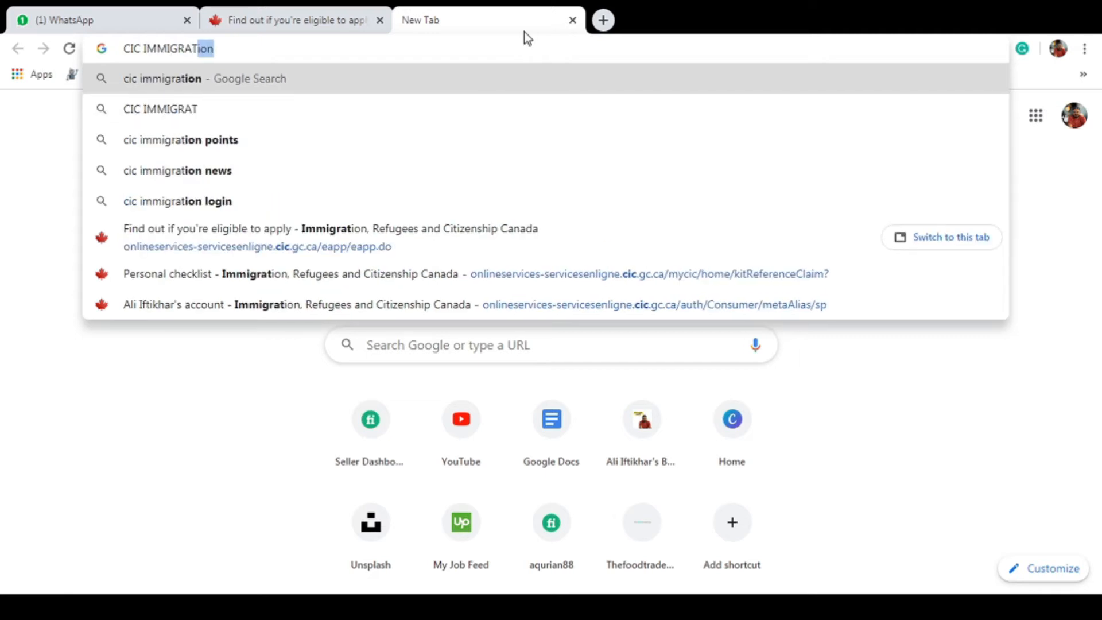
type("ION FUND REQUI")
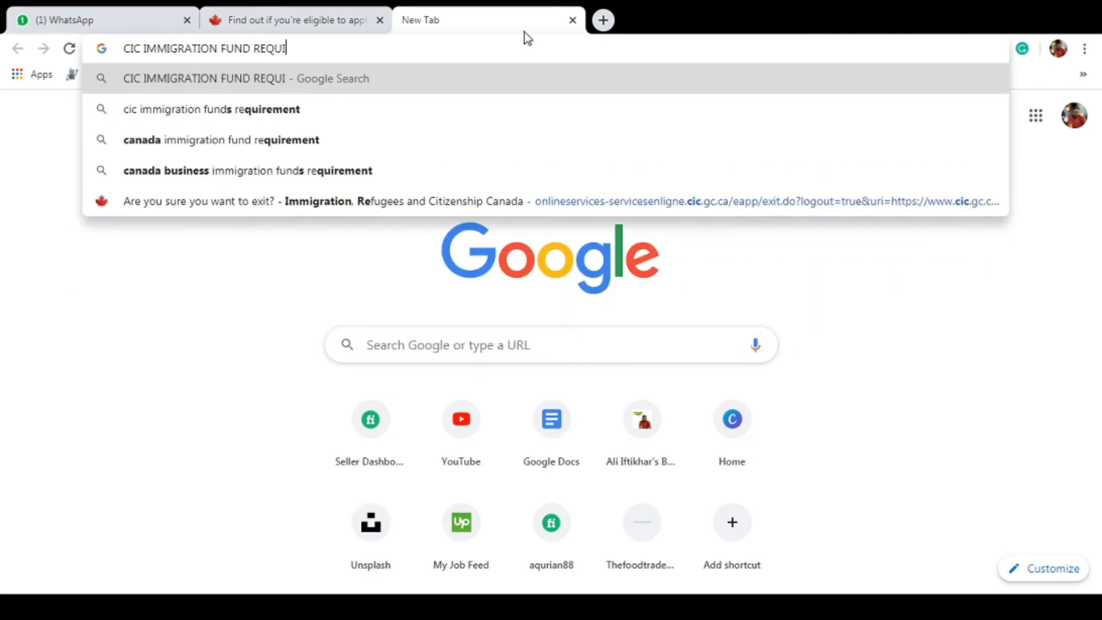
left_click(505, 112)
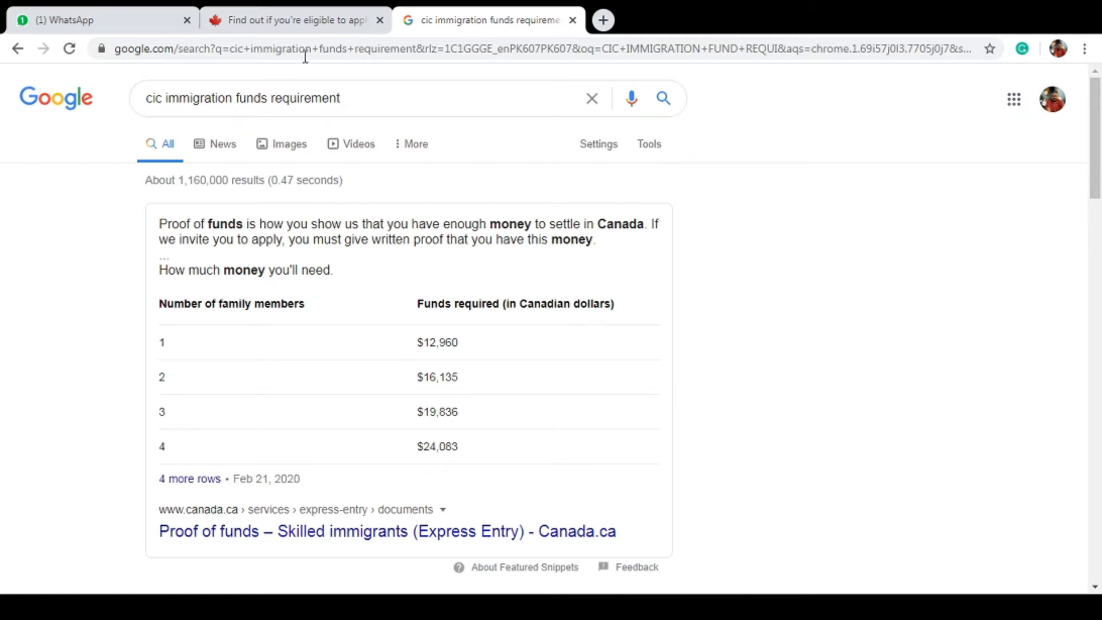
left_click(287, 25)
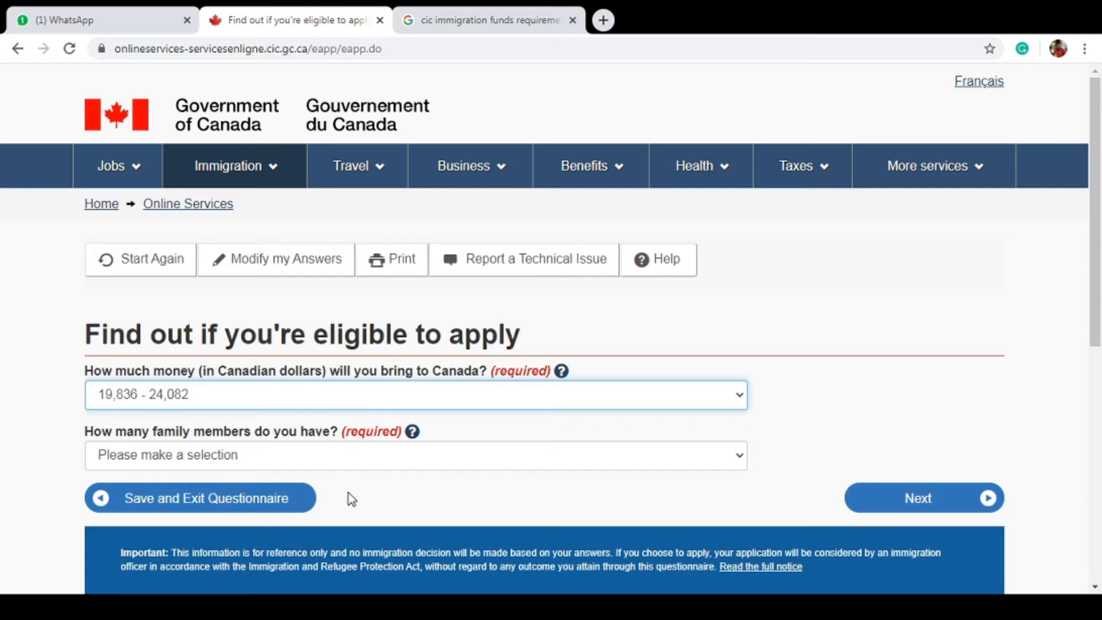
Set funds to 24,083 - 27,314 and family members to 4, then submit
key("Down")
key("Tab")
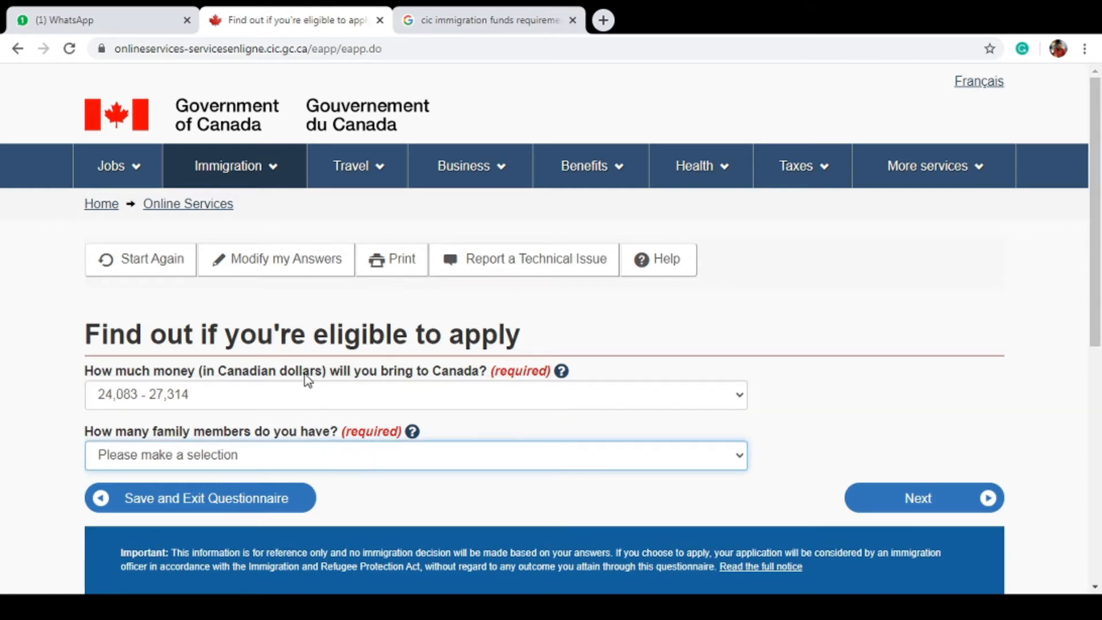
key("4")
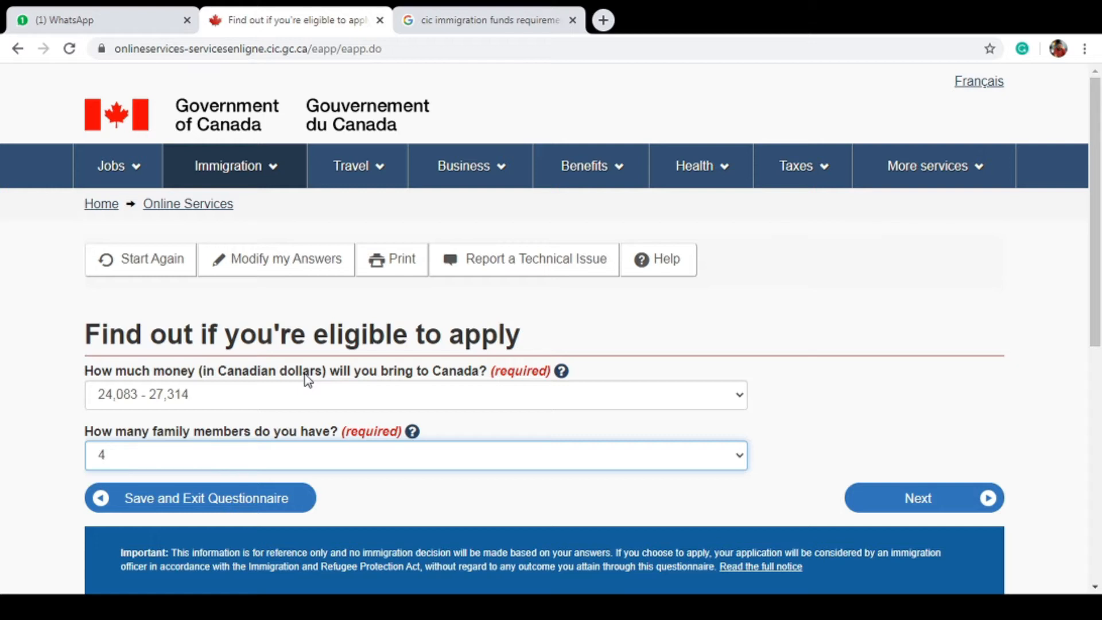
left_click(891, 504)
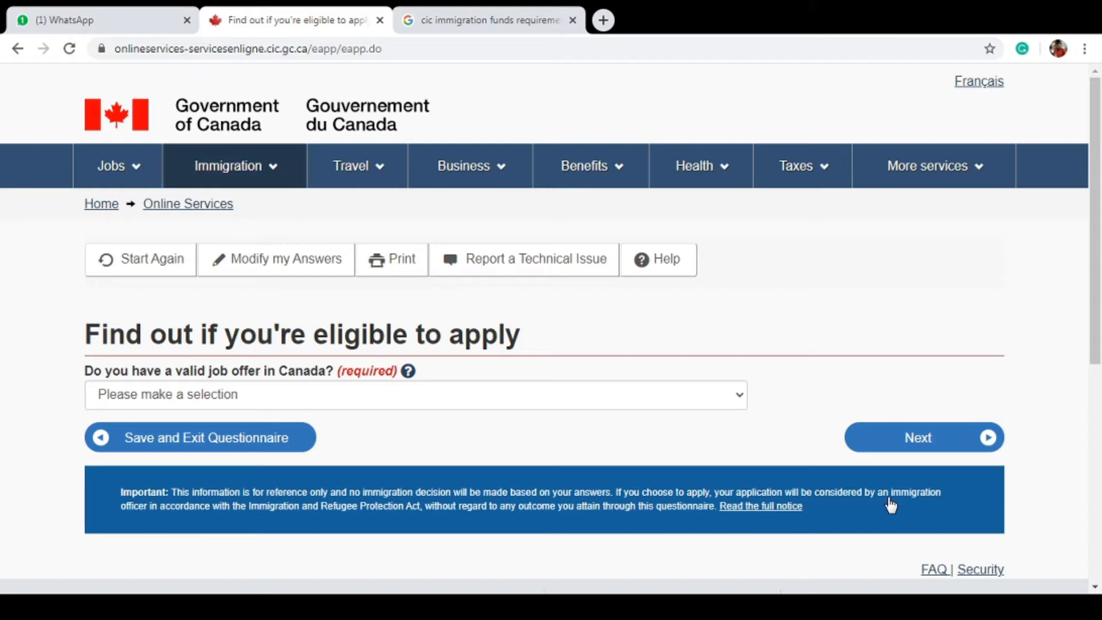
Answer No to having a job offer and continue
left_click(433, 403)
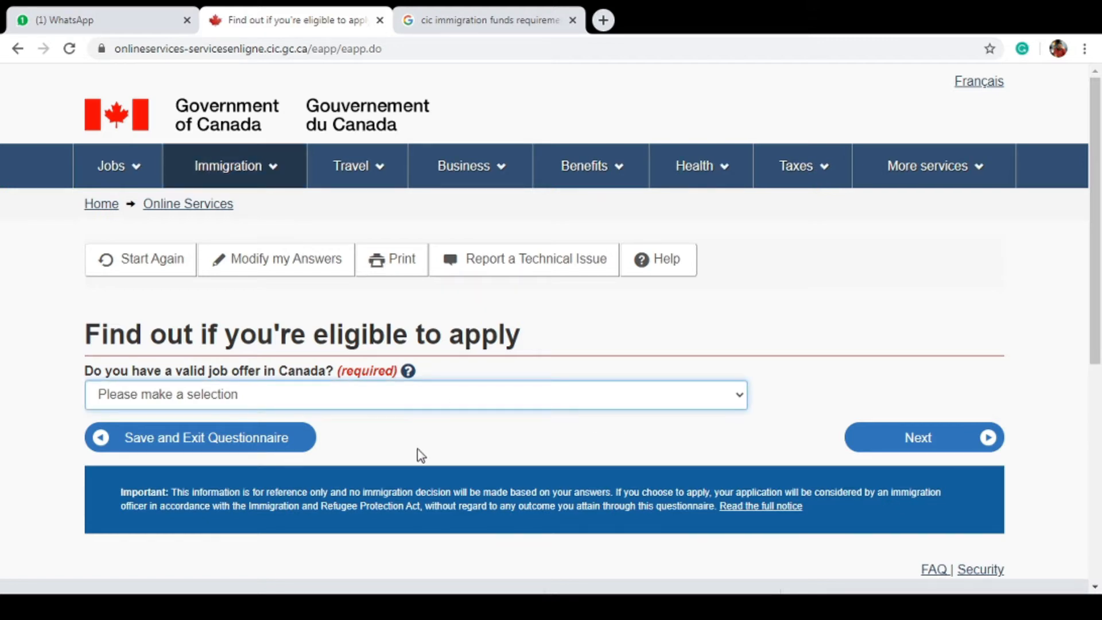
key("n")
left_click(921, 435)
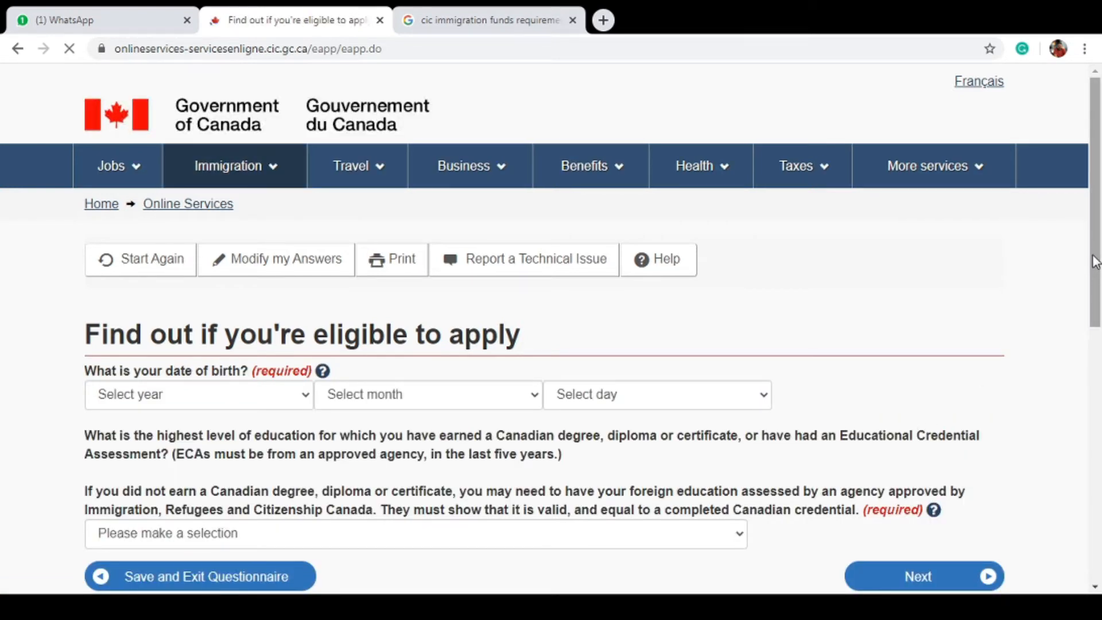
Enter the birth date as 12 February 1988
scroll(1096, 285, "down", 2)
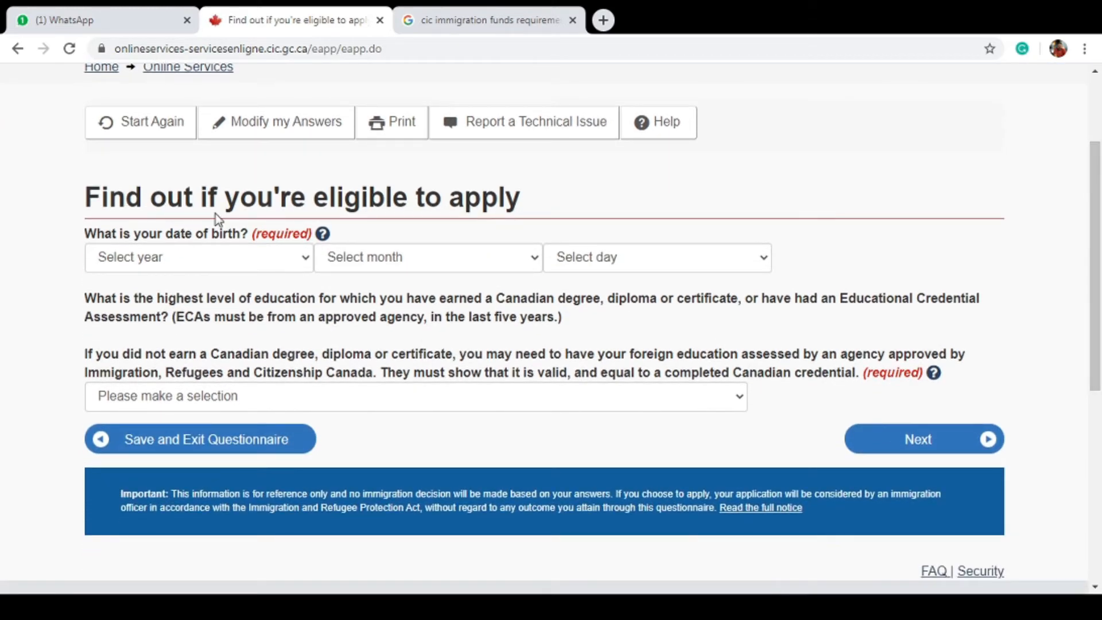
left_click(239, 260)
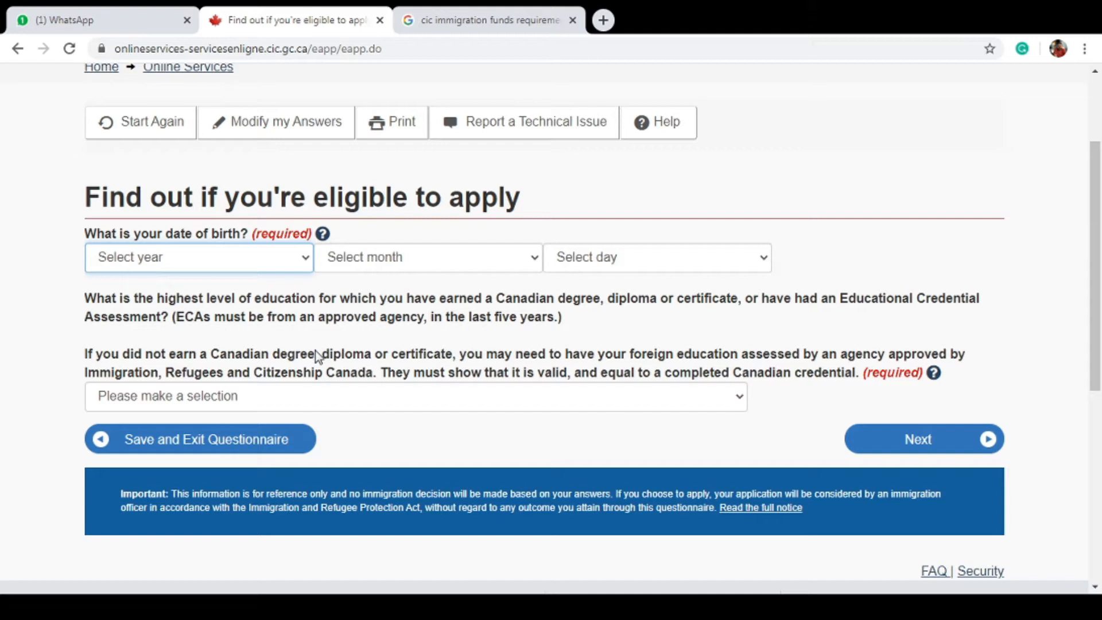
left_click_drag(315, 353, 288, 235)
left_click(289, 254)
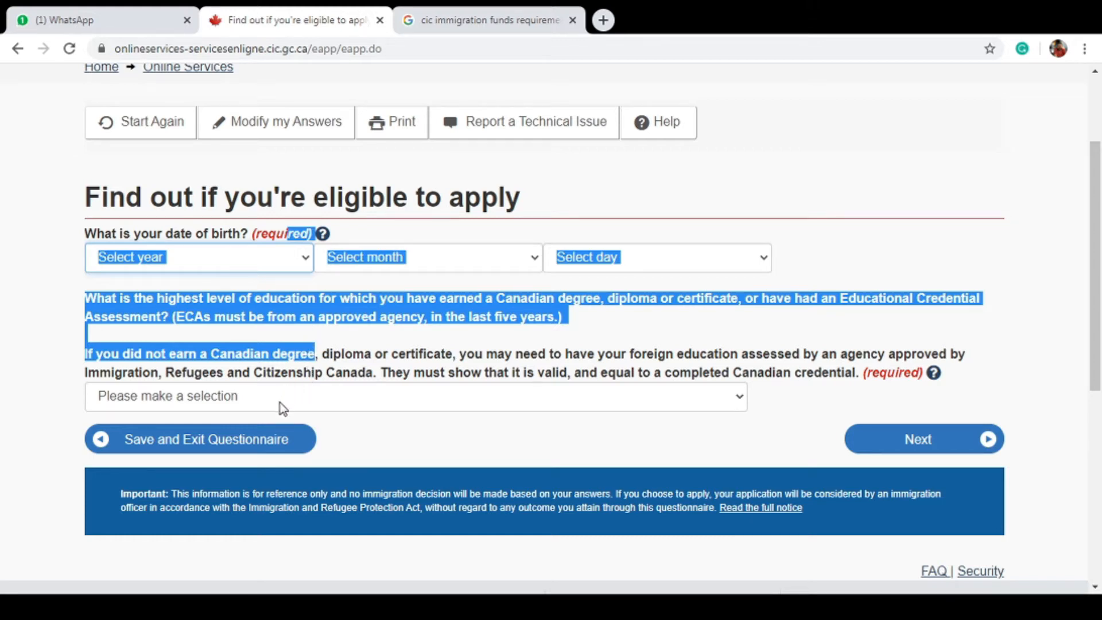
type("1988")
left_click(436, 253)
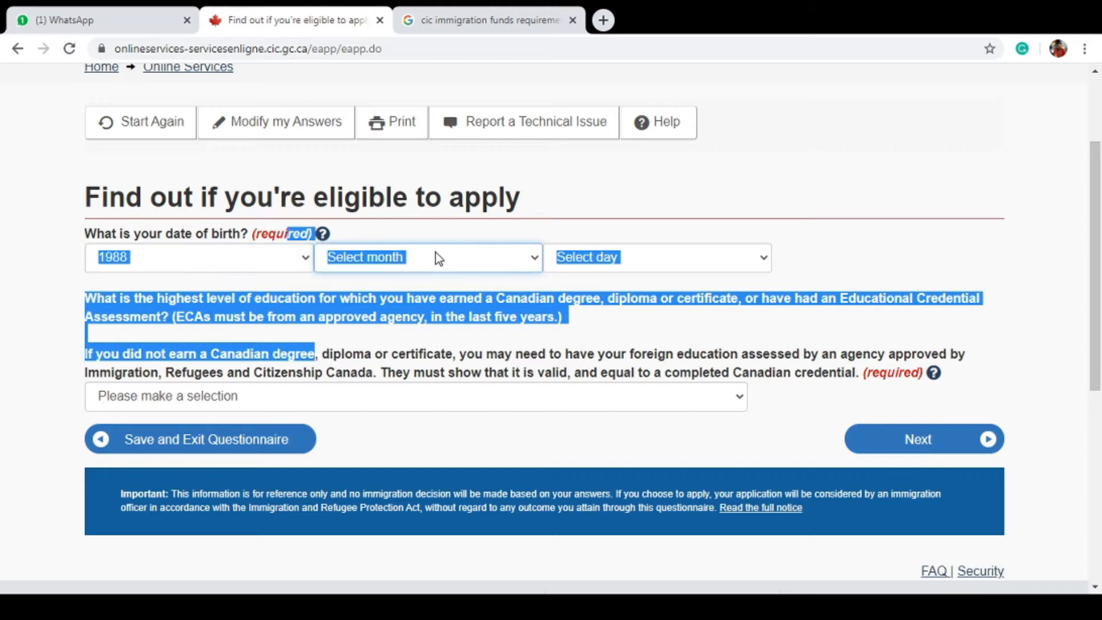
type("f")
left_click(570, 268)
left_click(626, 479)
left_click(674, 345)
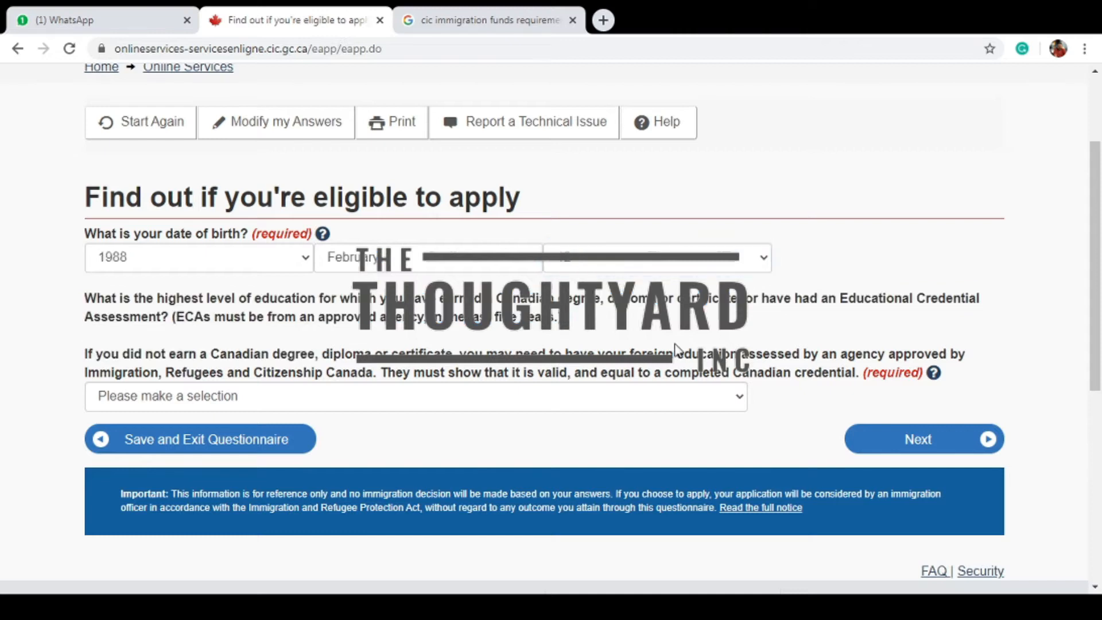
Choose Master's degree as the highest education level and continue
left_click(434, 397)
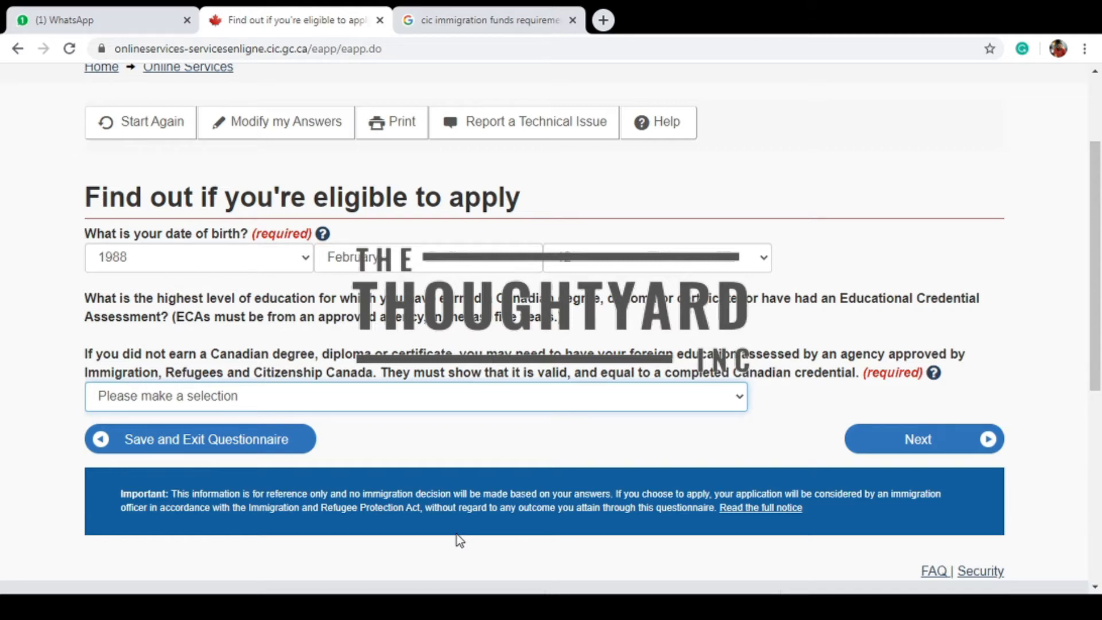
left_click(457, 535)
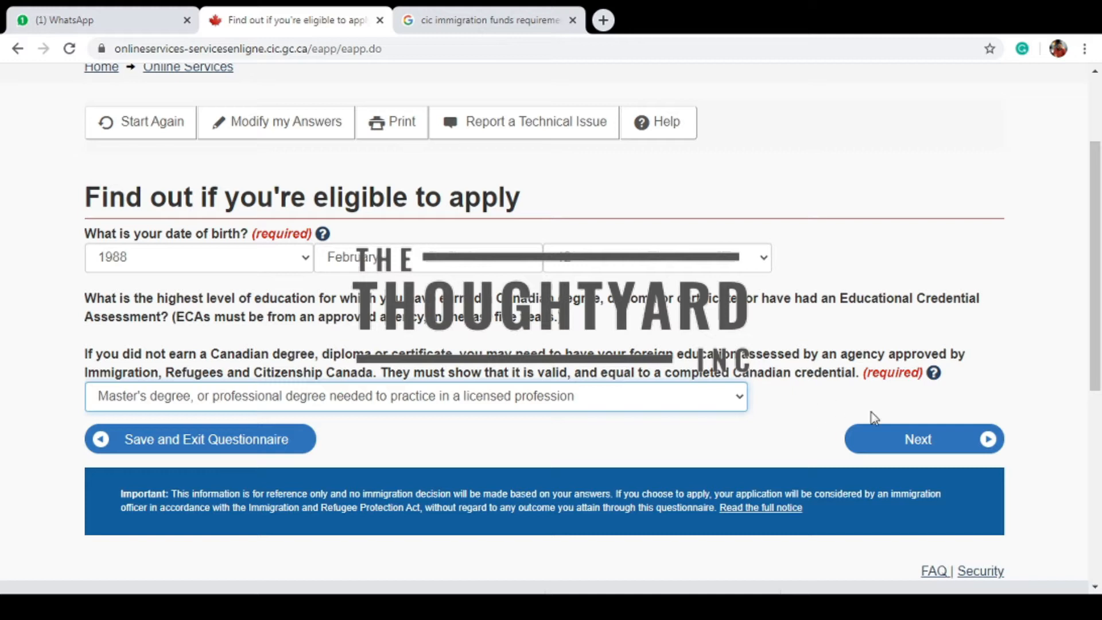
left_click(889, 446)
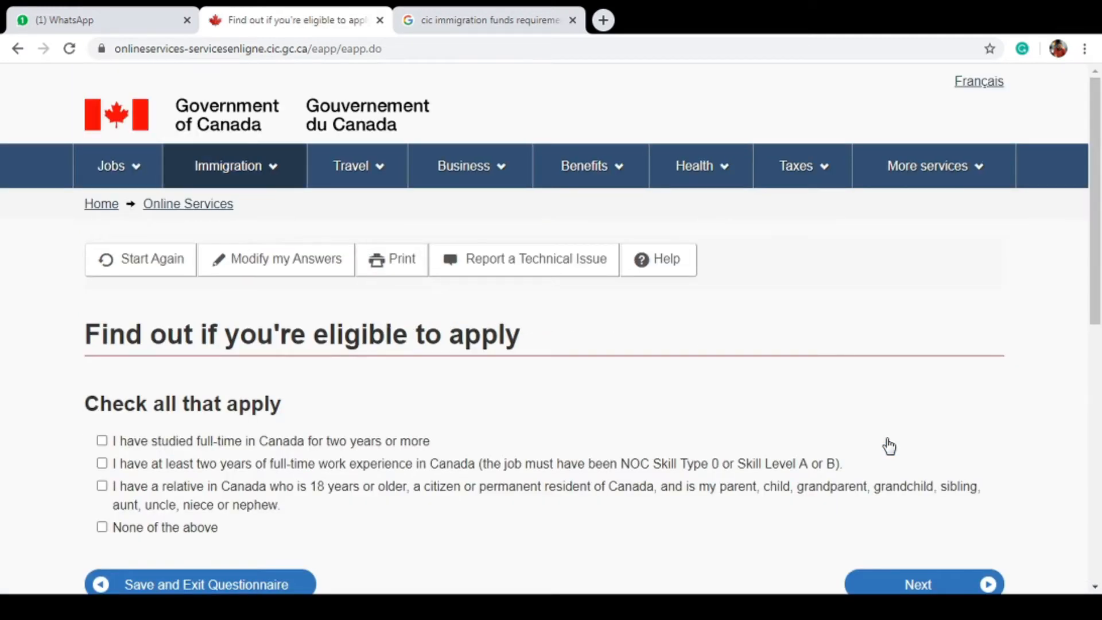
Mark 'None of the above' for Canadian study, work and relatives, and submit
scroll(1099, 181, "down", 3)
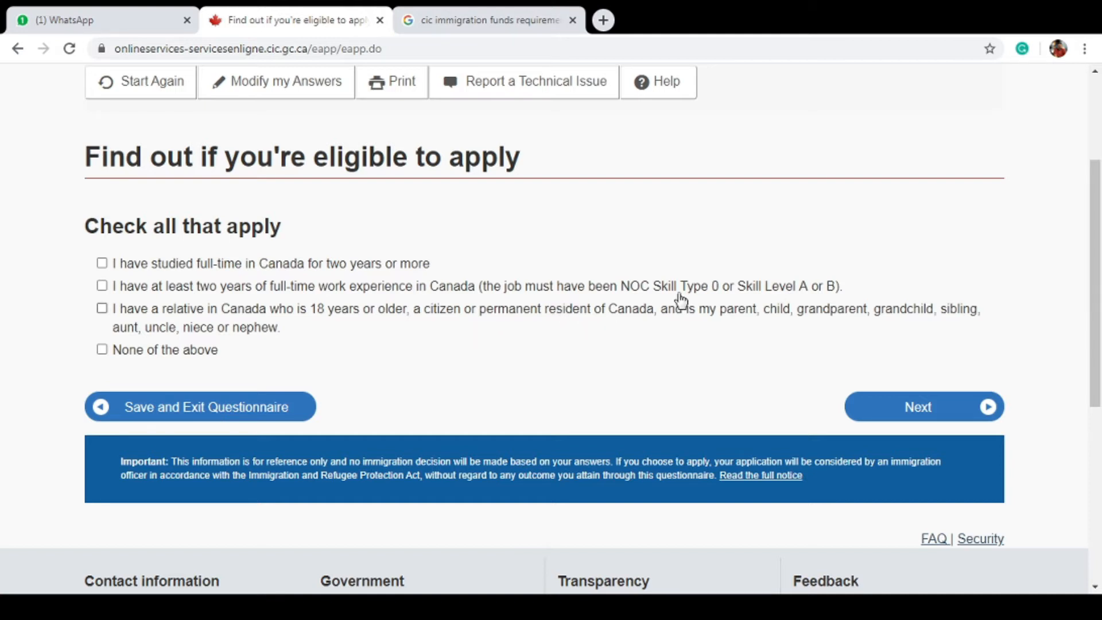
left_click(102, 350)
left_click(974, 407)
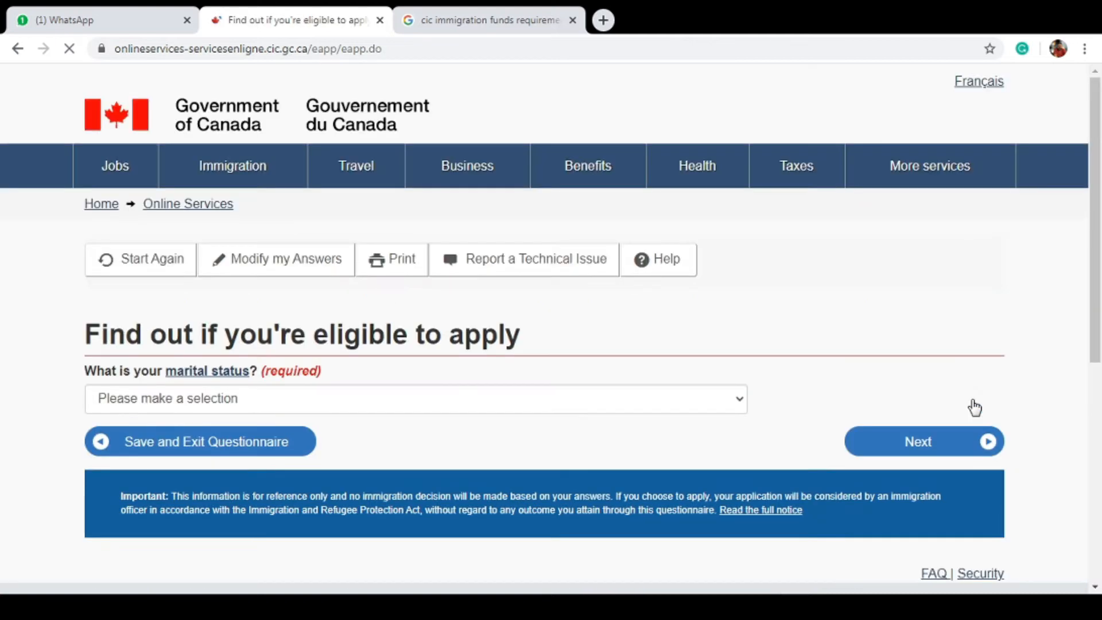
Set marital status to Married and submit
left_click(637, 409)
left_click(634, 438)
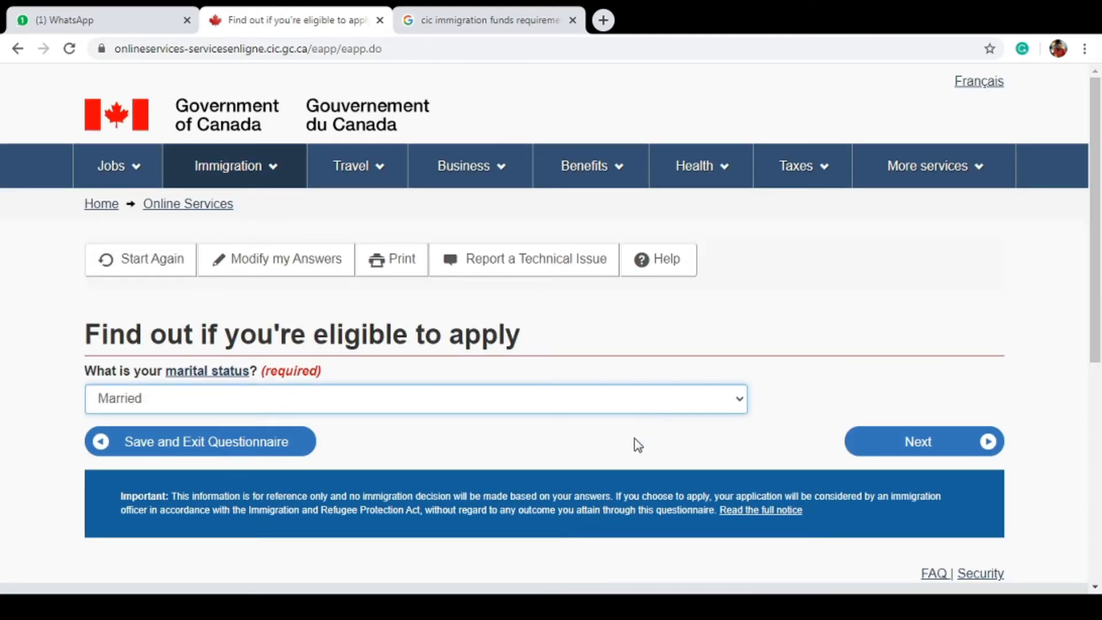
left_click(902, 453)
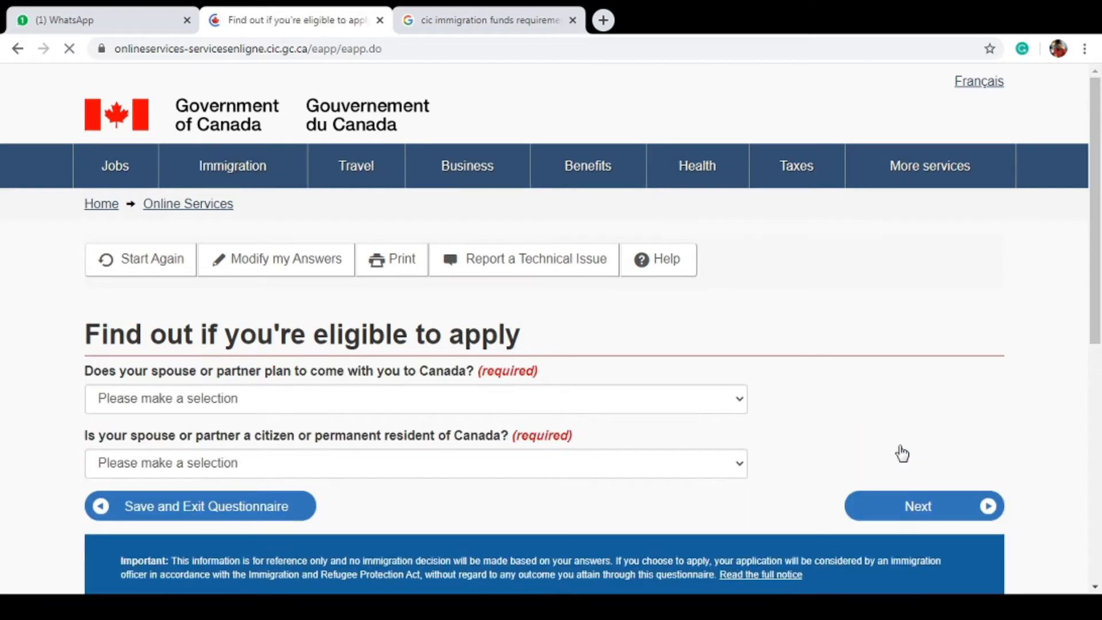
Answer Yes to the spouse coming to Canada and No to citizen or permanent resident
scroll(551, 329, "down", 2)
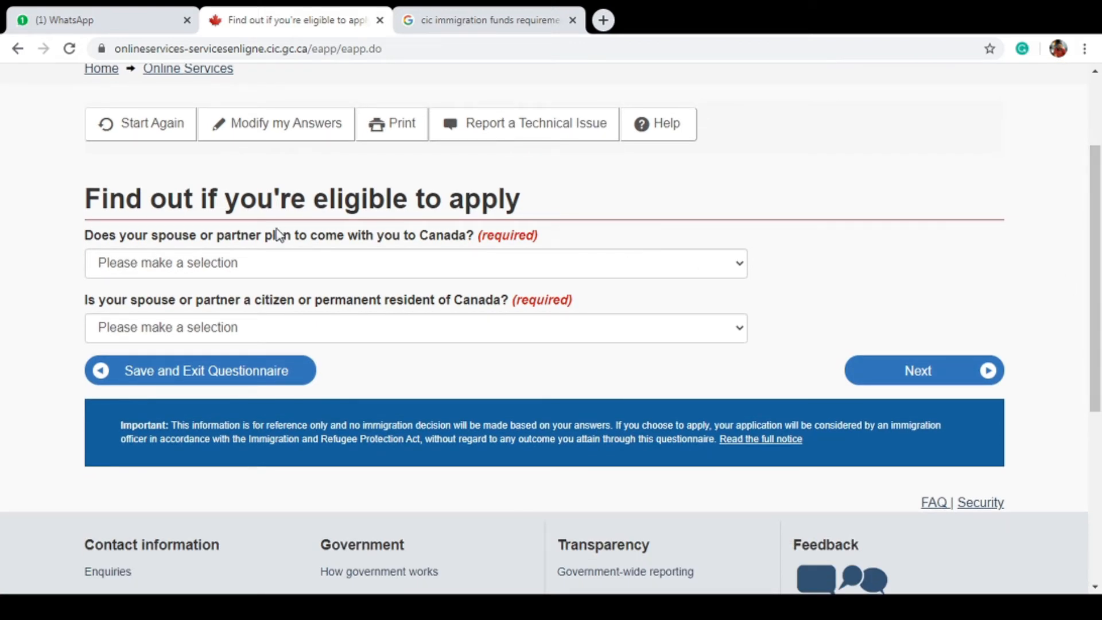
left_click(340, 270)
left_click(335, 306)
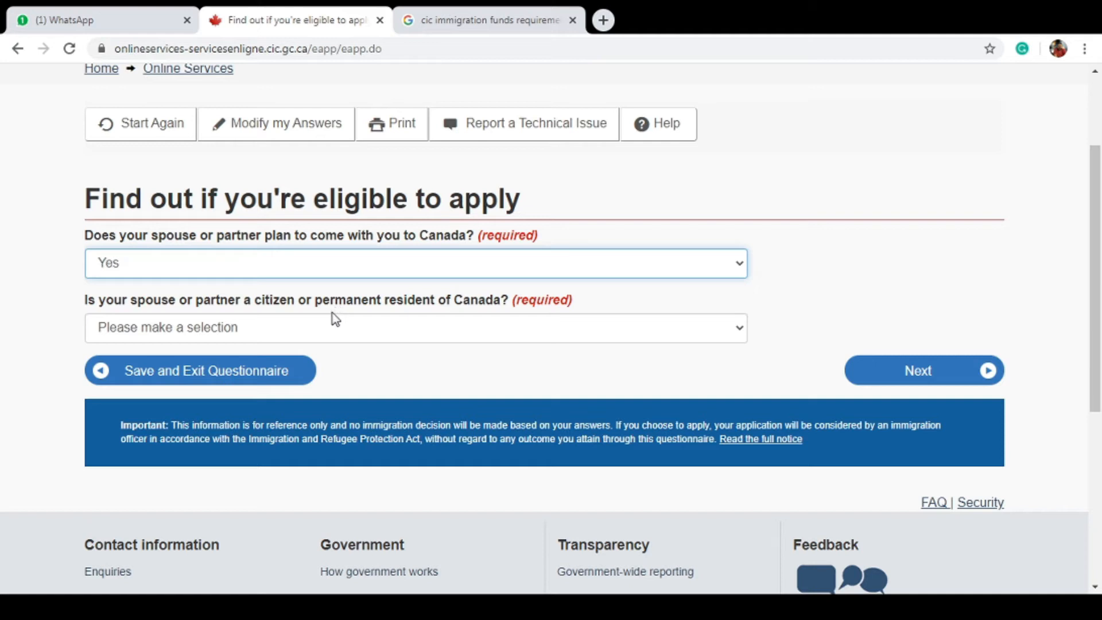
left_click(333, 326)
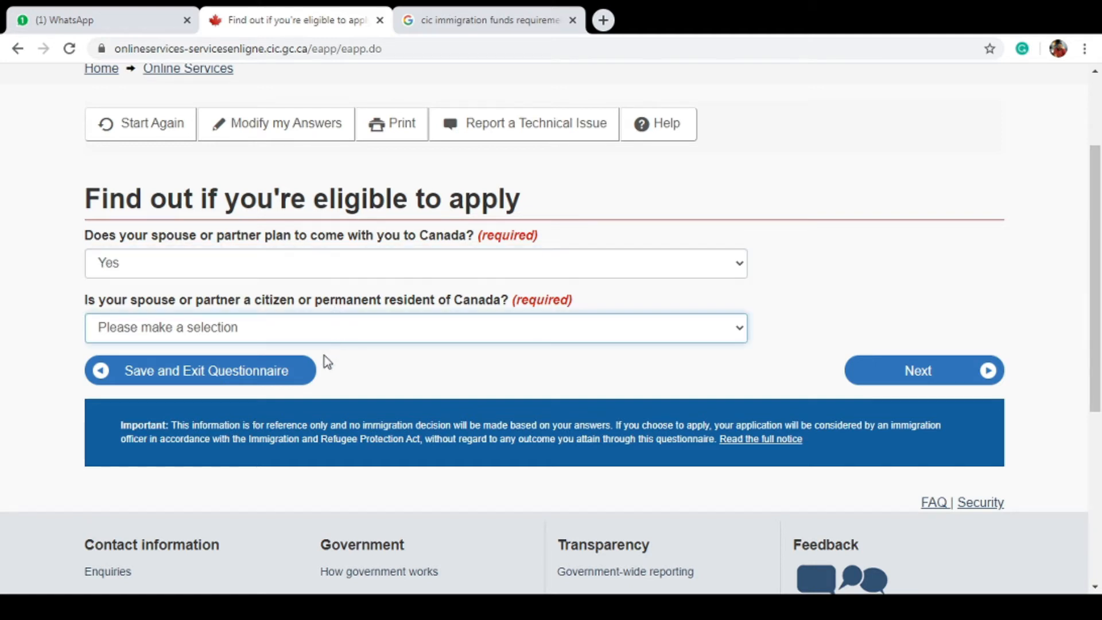
left_click(320, 390)
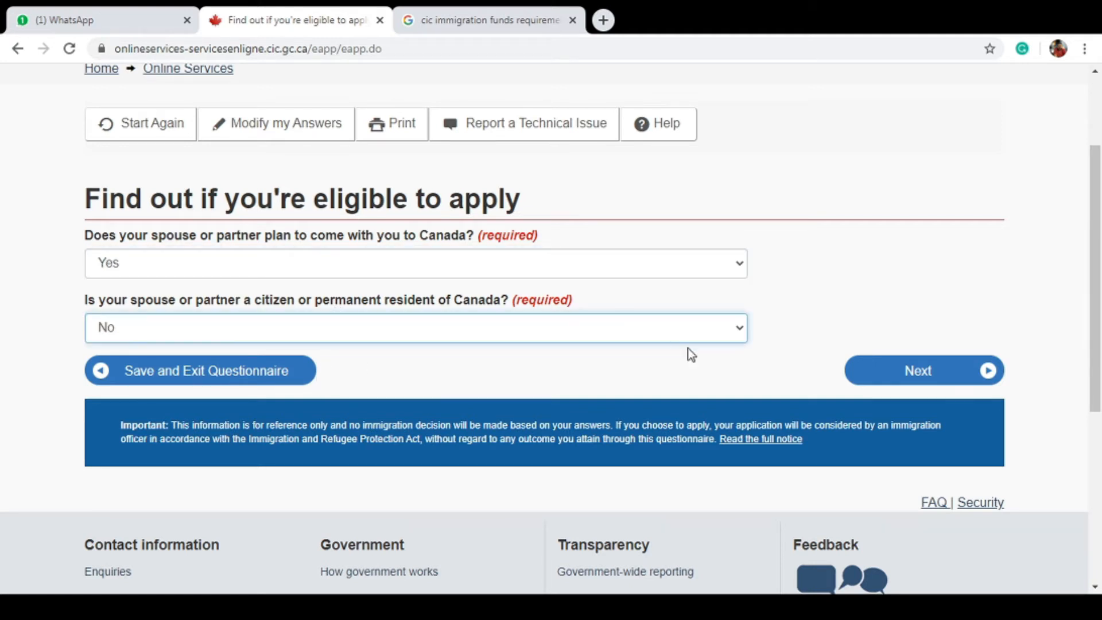
left_click(982, 384)
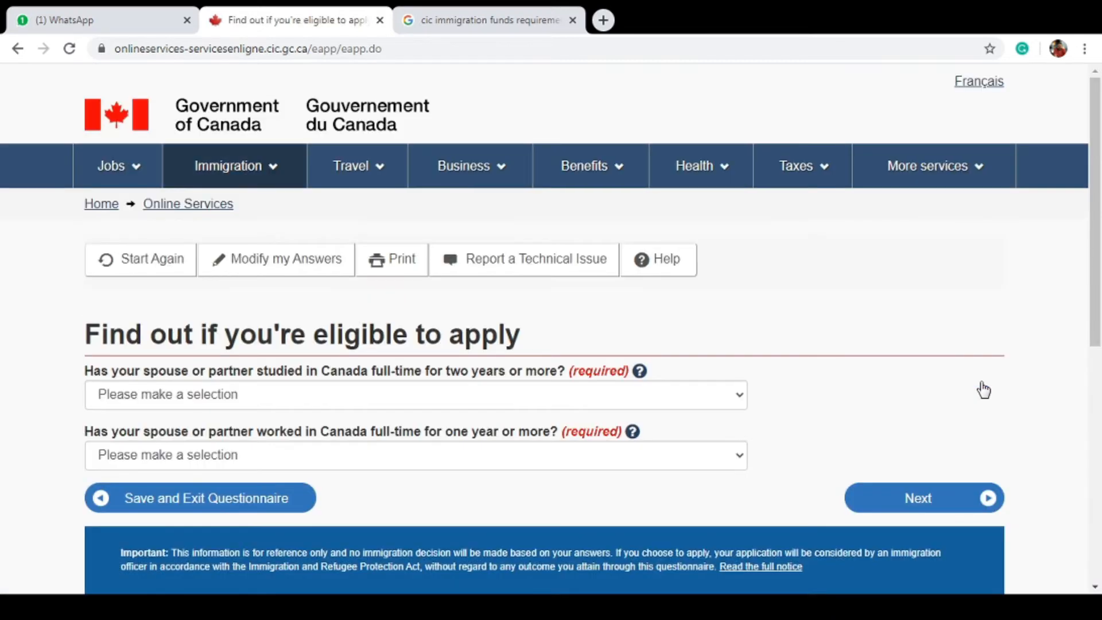
Answer No to the spouse having studied or worked in Canada
left_click(428, 399)
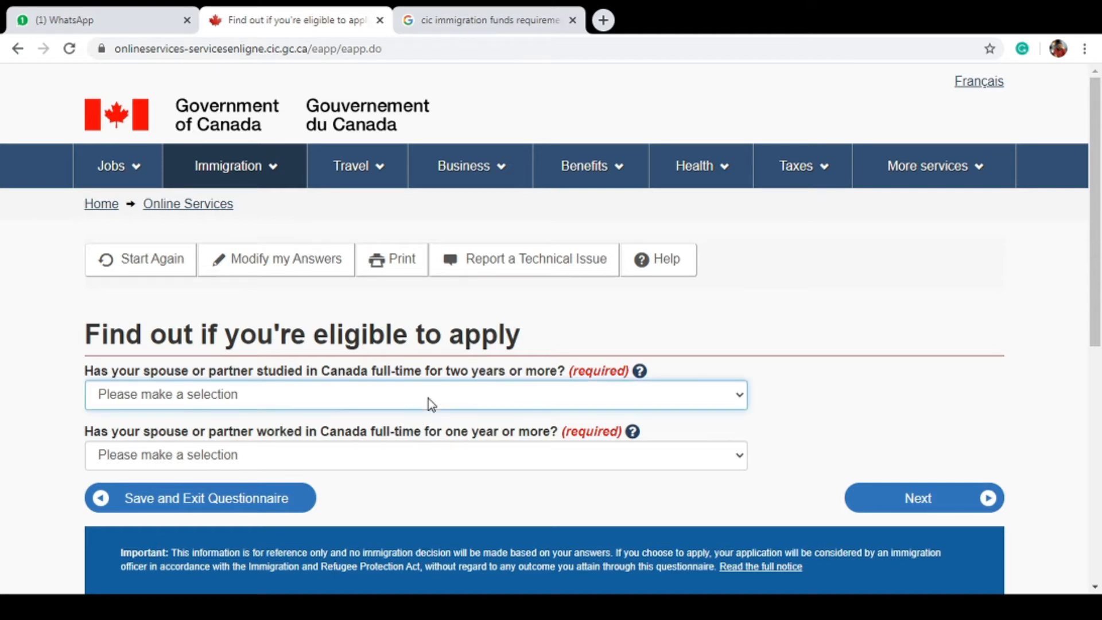
left_click(444, 455)
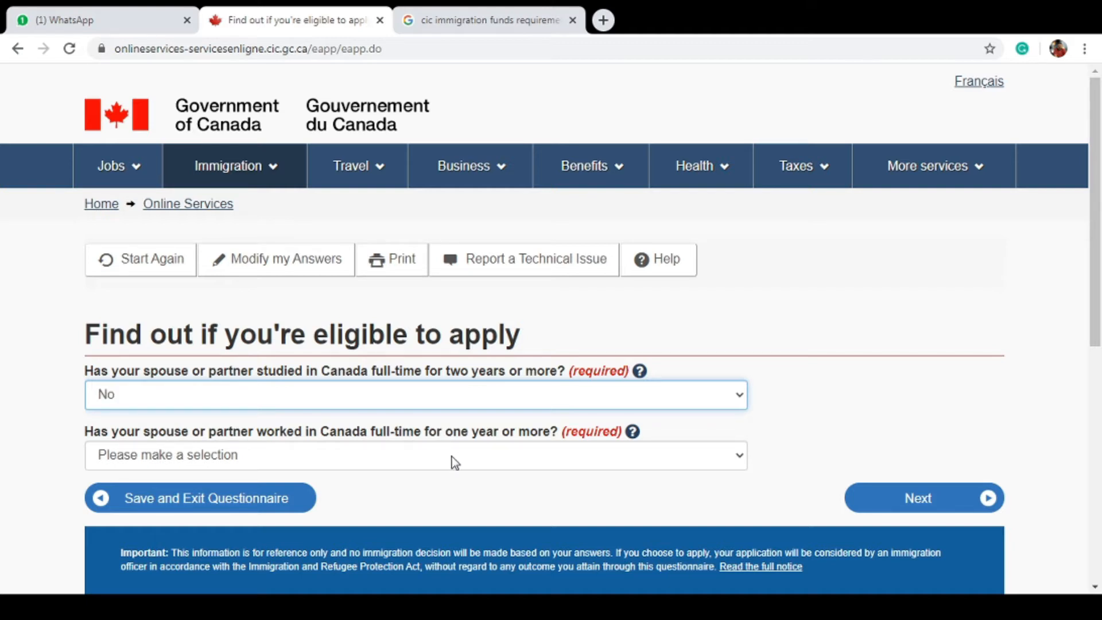
left_click(452, 456)
left_click(459, 513)
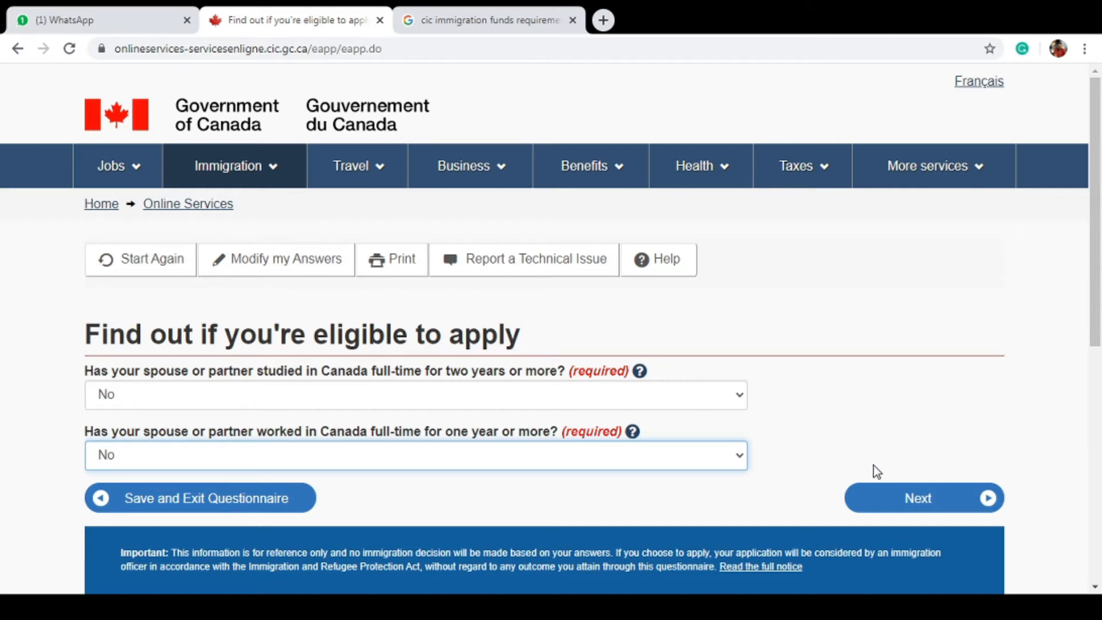
left_click(897, 497)
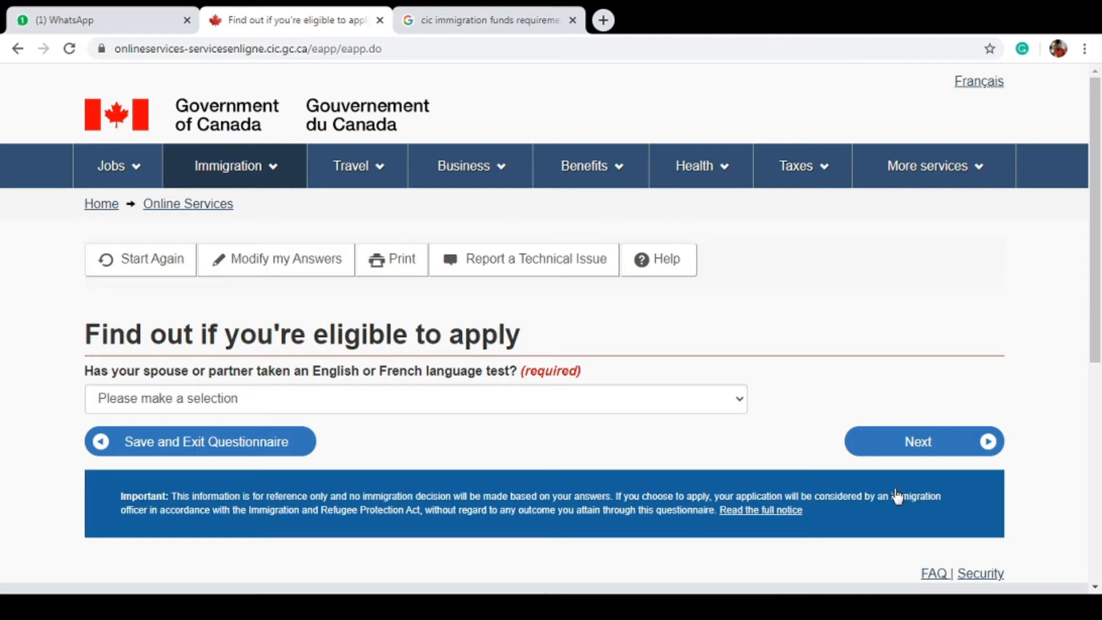
Set the spouse's language test answer to None and submit
left_click(553, 397)
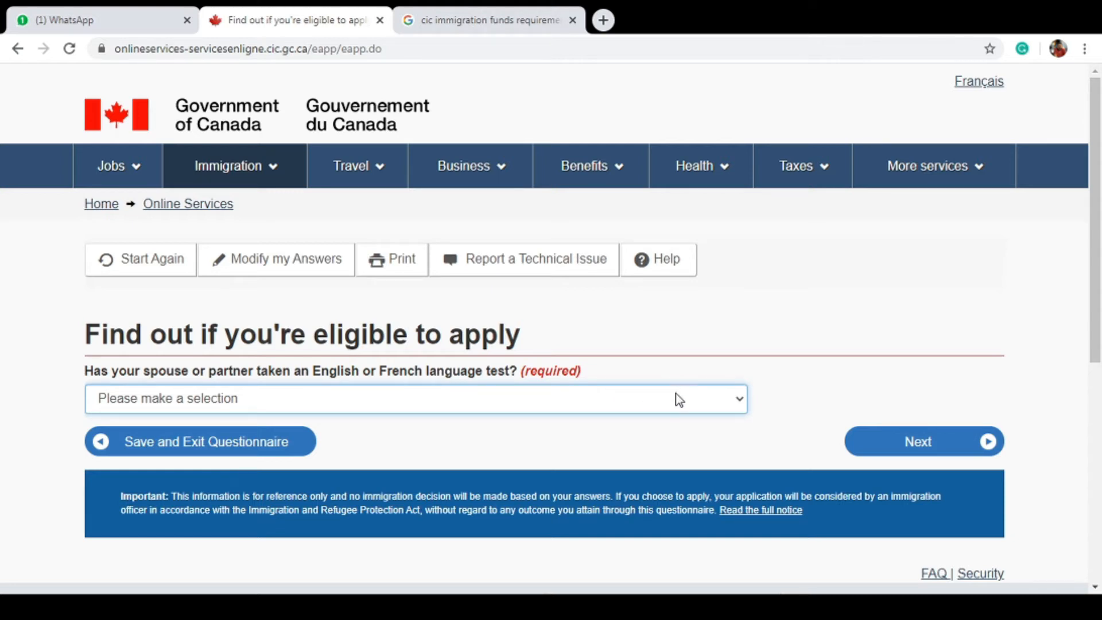
key("Down")
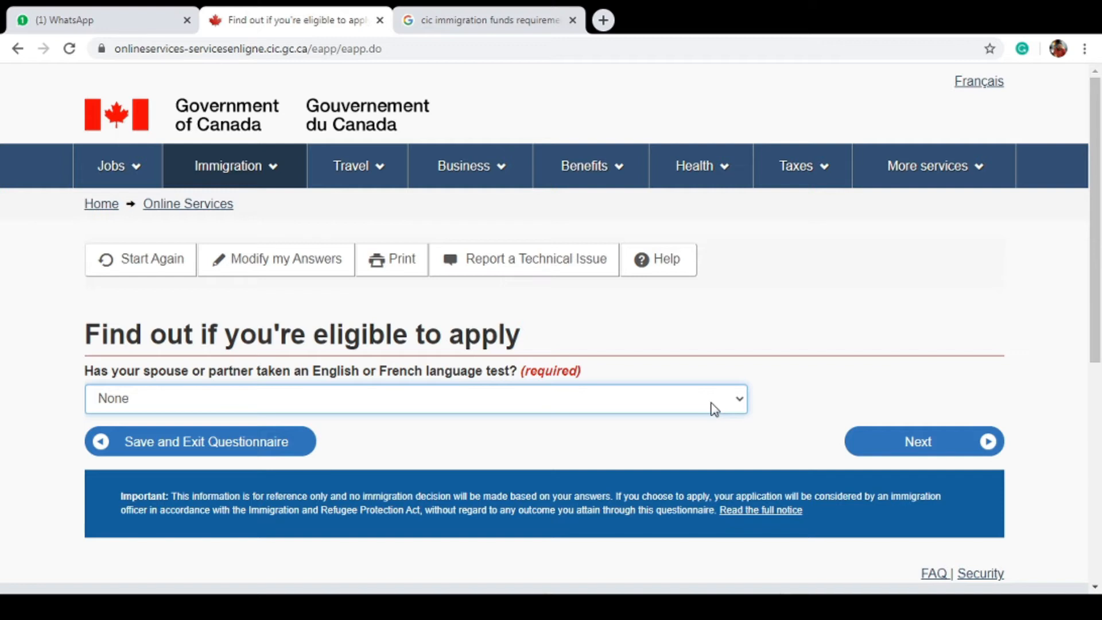
left_click(891, 453)
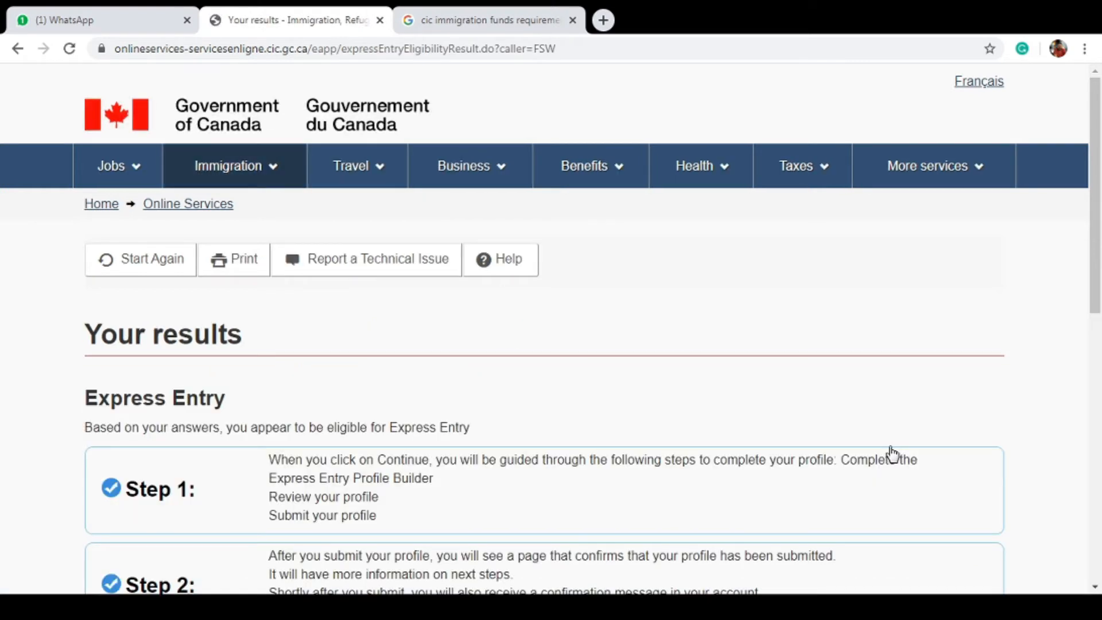
Review the Express Entry eligibility results and continue to building the profile
left_click_drag(1097, 220, 1100, 298)
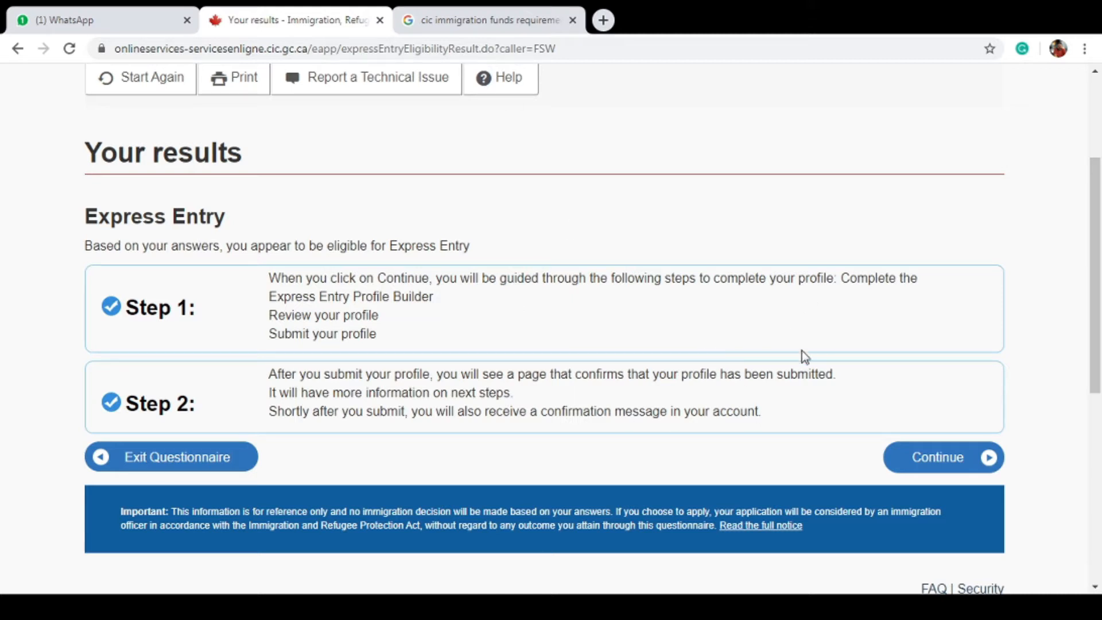
left_click(943, 463)
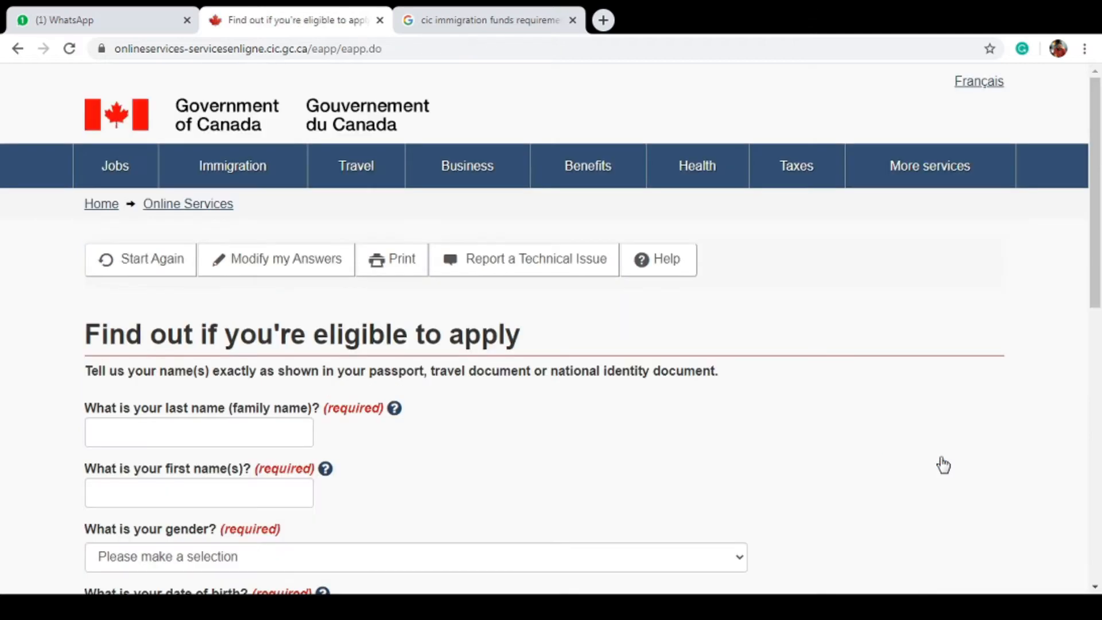
Submit the applicant's name, gender Male and 1988 birth date, then choose Married
left_click_drag(1100, 195, 1100, 266)
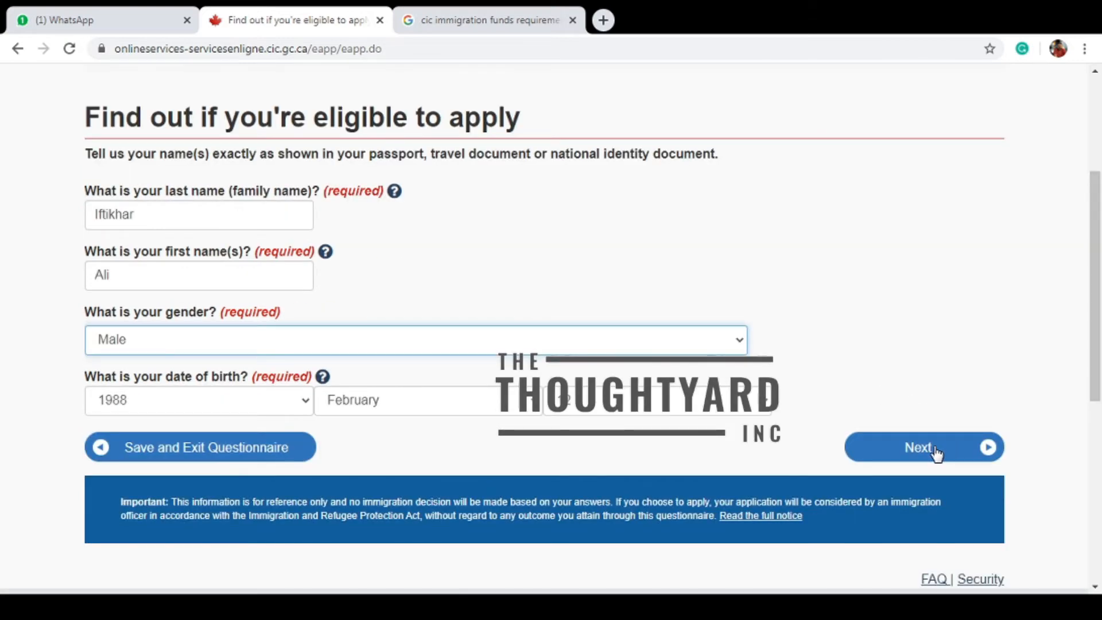
left_click(935, 450)
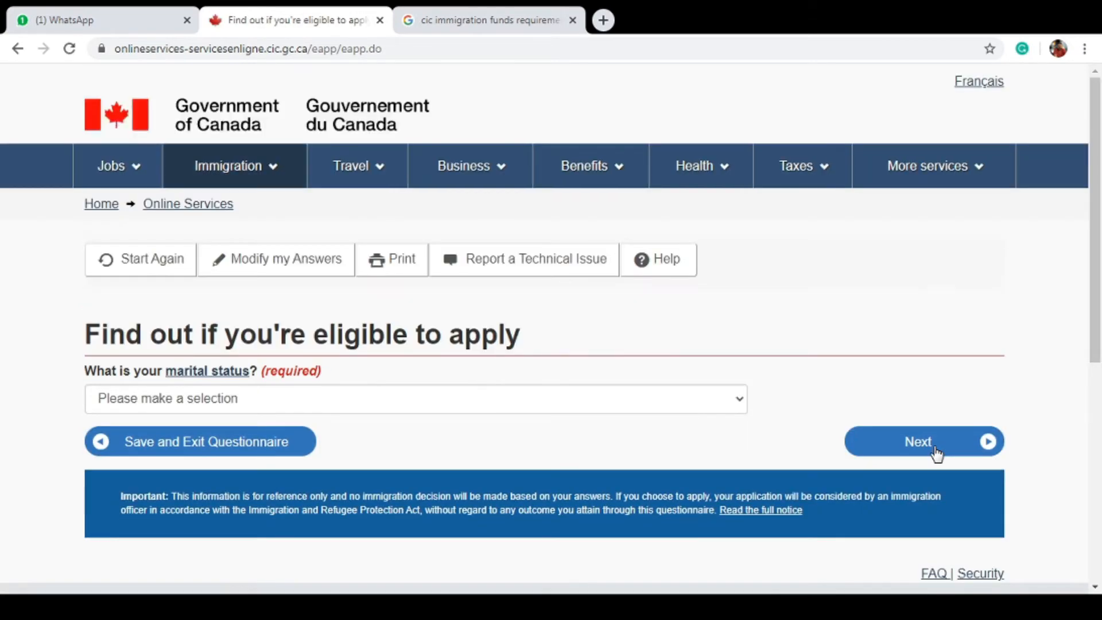
left_click(538, 412)
key("m")
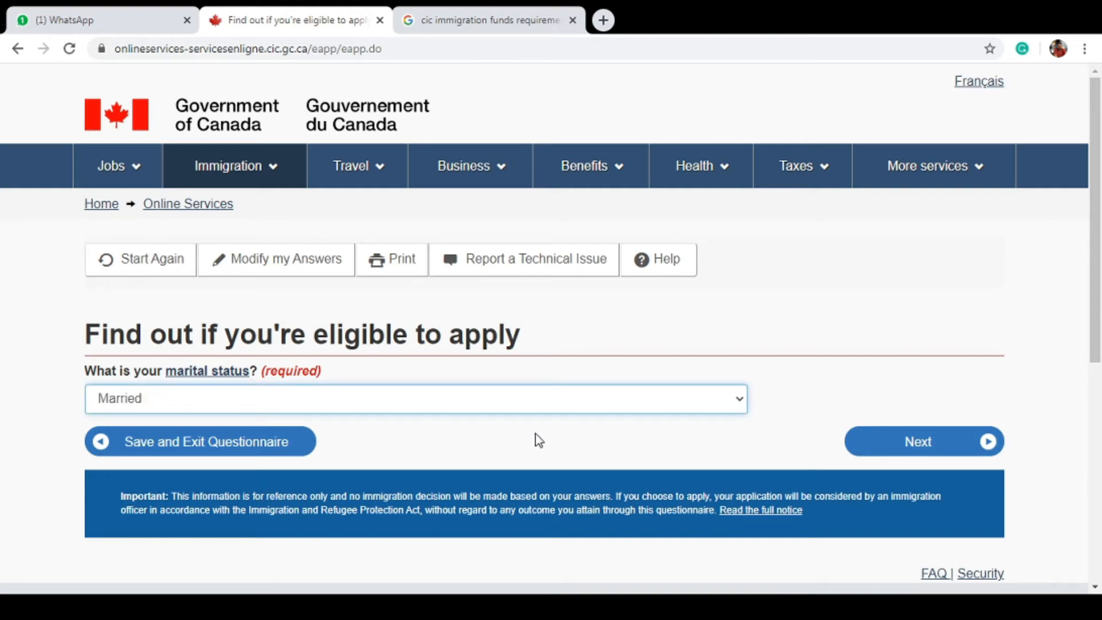
left_click(883, 448)
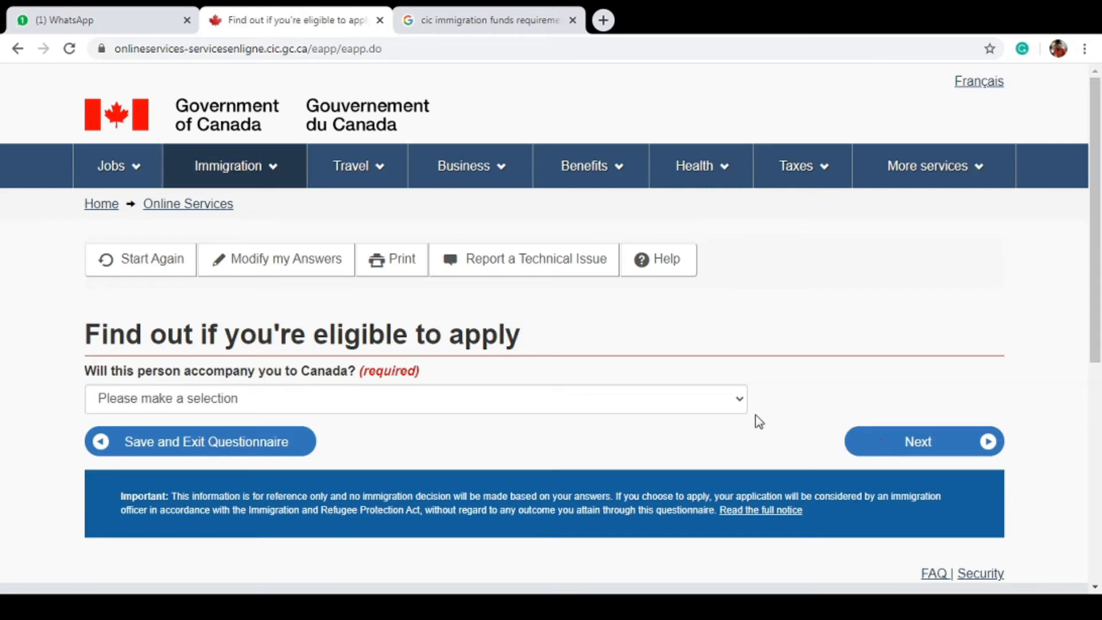
Answer Yes to the spouse accompanying to Canada and continue
left_click(513, 400)
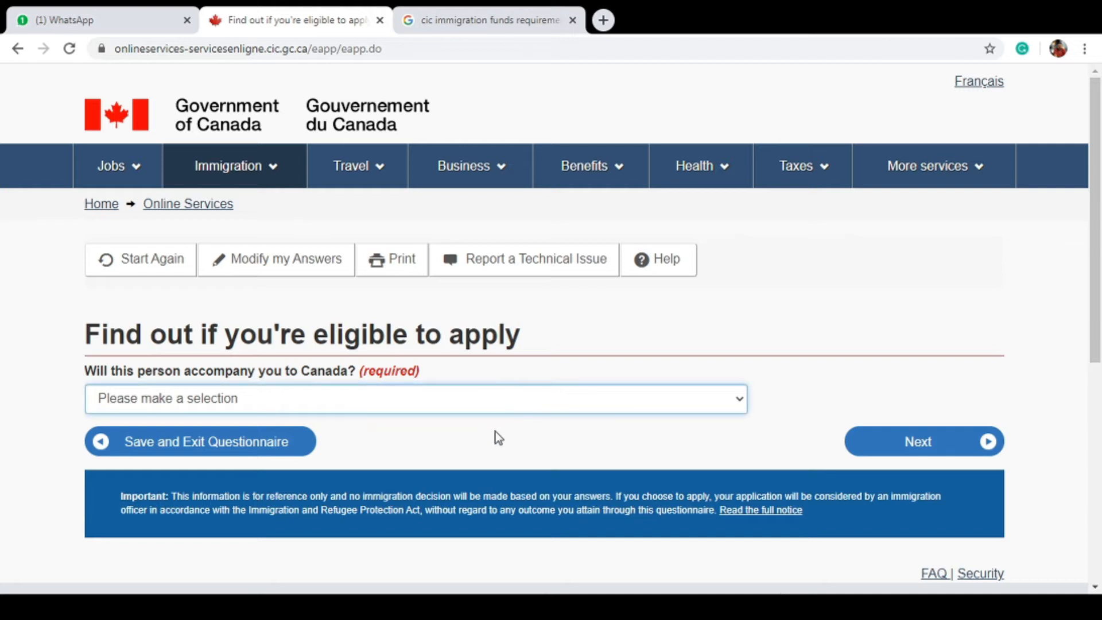
key("Down")
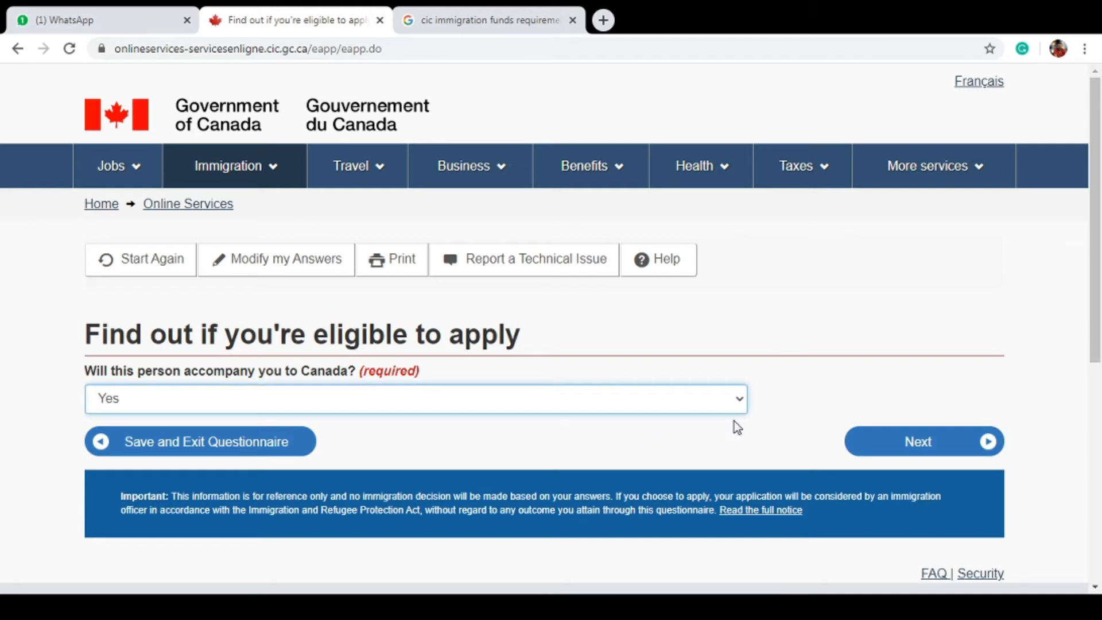
left_click(890, 438)
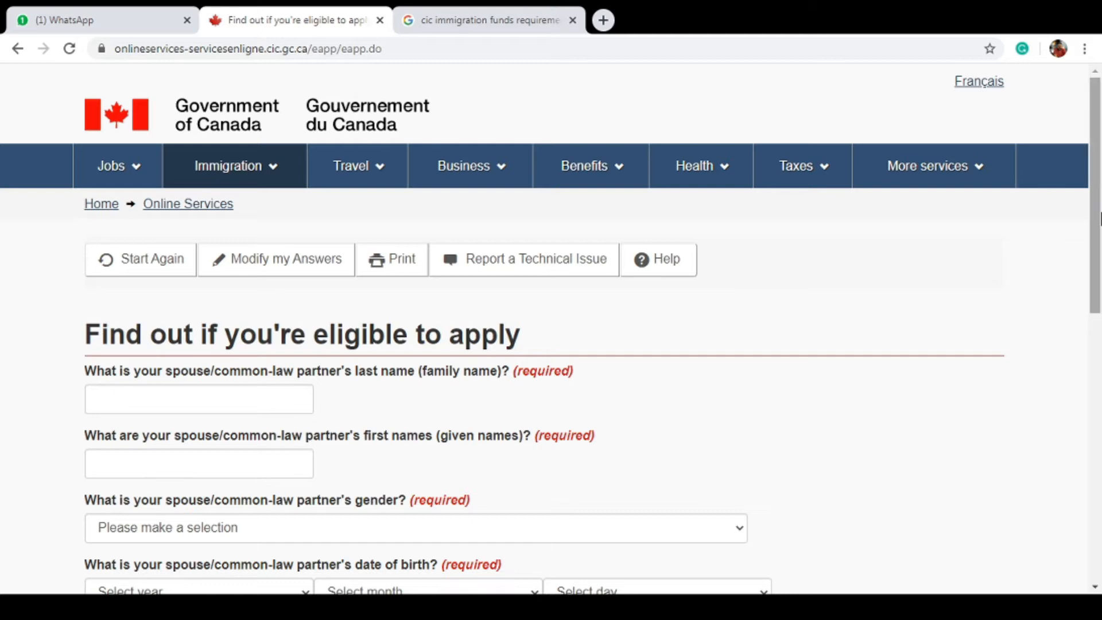
Complete the spouse's name, gender and birth date fields and submit
scroll(1023, 234, "down", 3)
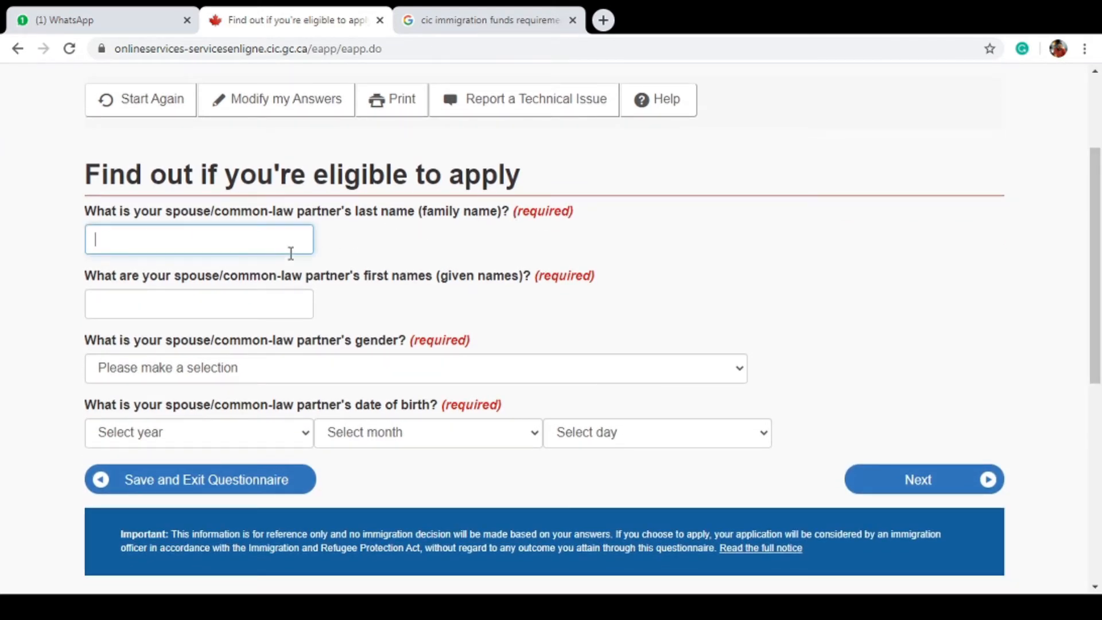
left_click(382, 253)
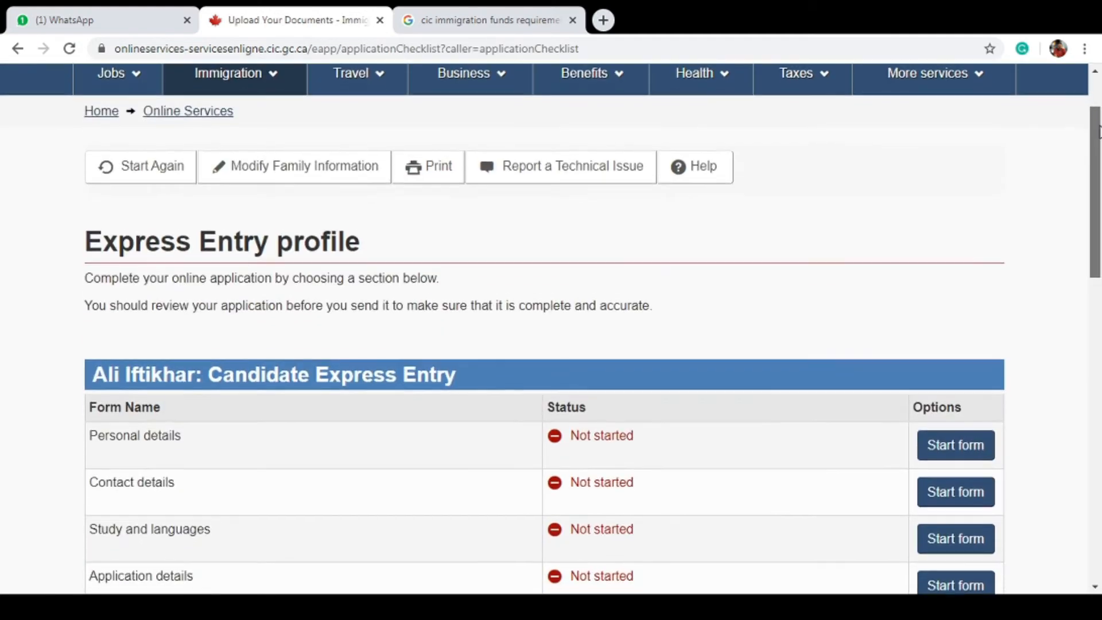
left_click_drag(1097, 131, 1097, 183)
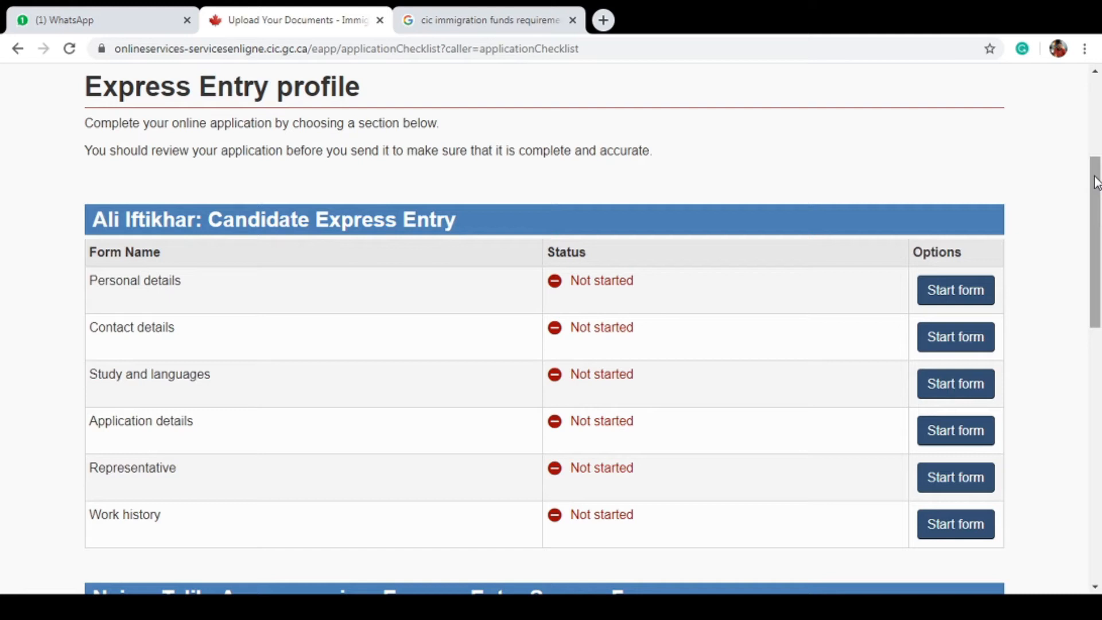
Review the applicant's and spouse's form tables, then start the applicant's Personal details form
left_click_drag(1096, 182, 1095, 365)
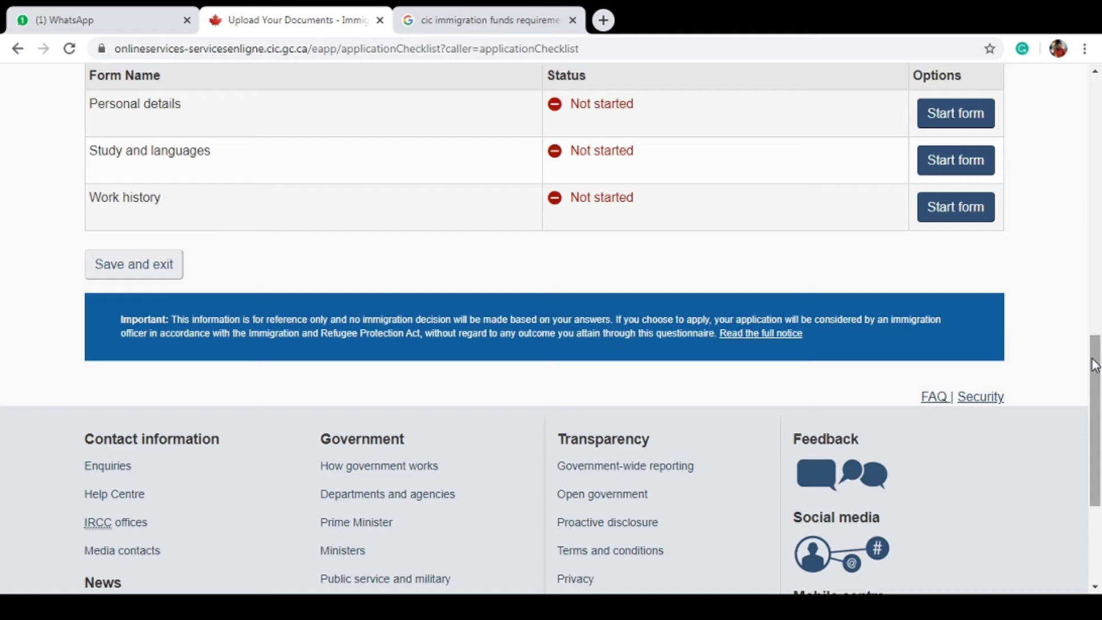
left_click_drag(1095, 365, 1098, 282)
left_click(943, 304)
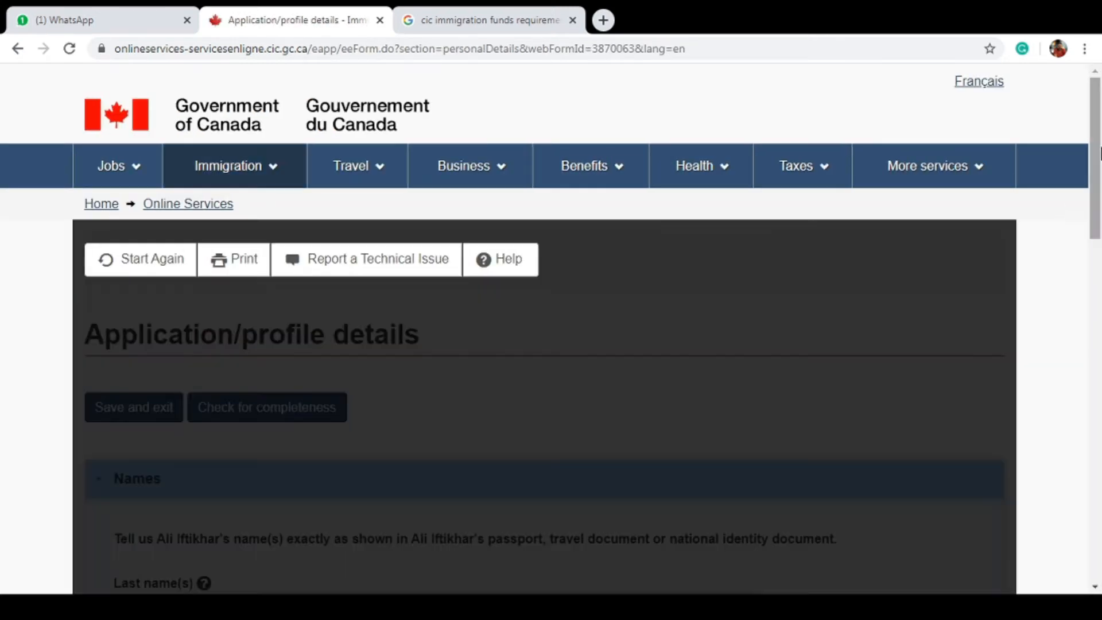
Scroll through Personal details to the Married marital status section and advance to ID documents
left_click_drag(1099, 154, 1100, 276)
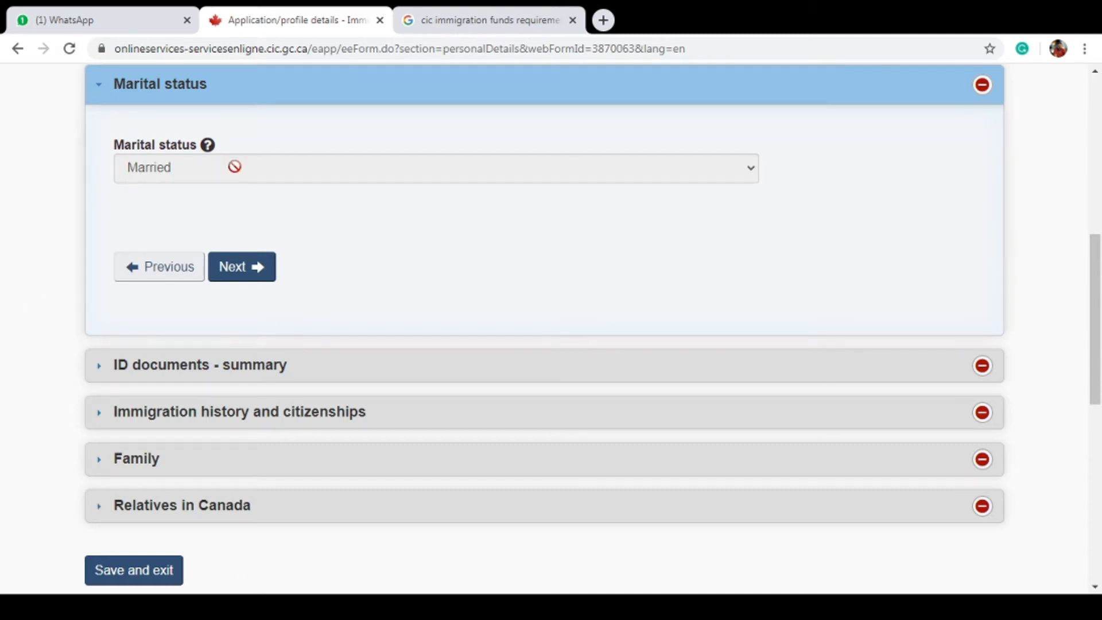
left_click(241, 267)
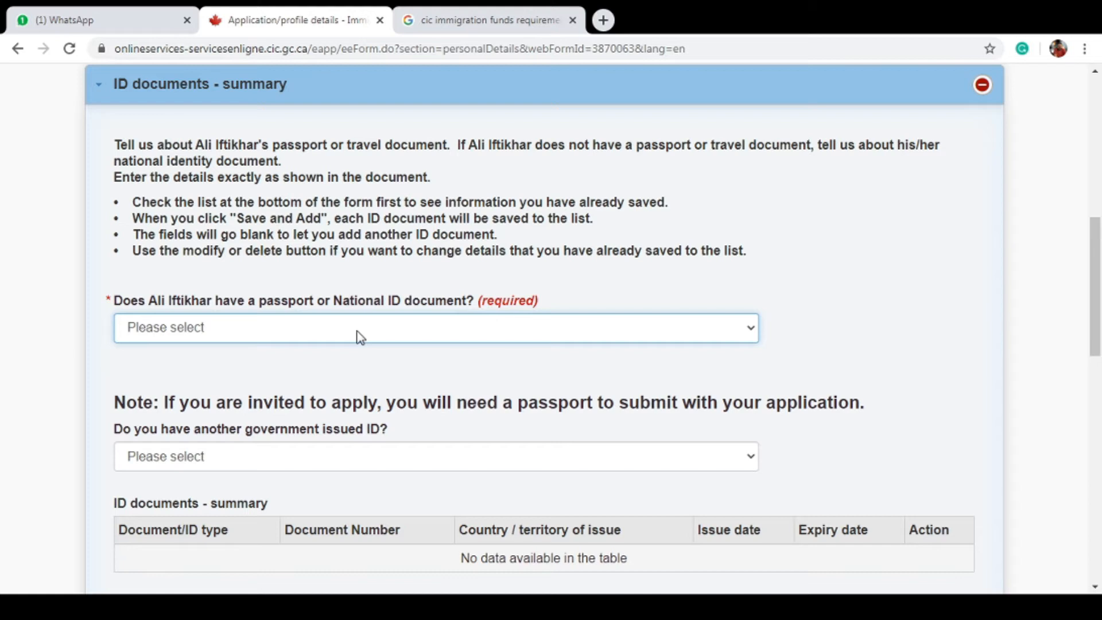
Answer Yes to holding a passport in ID documents
left_click(360, 364)
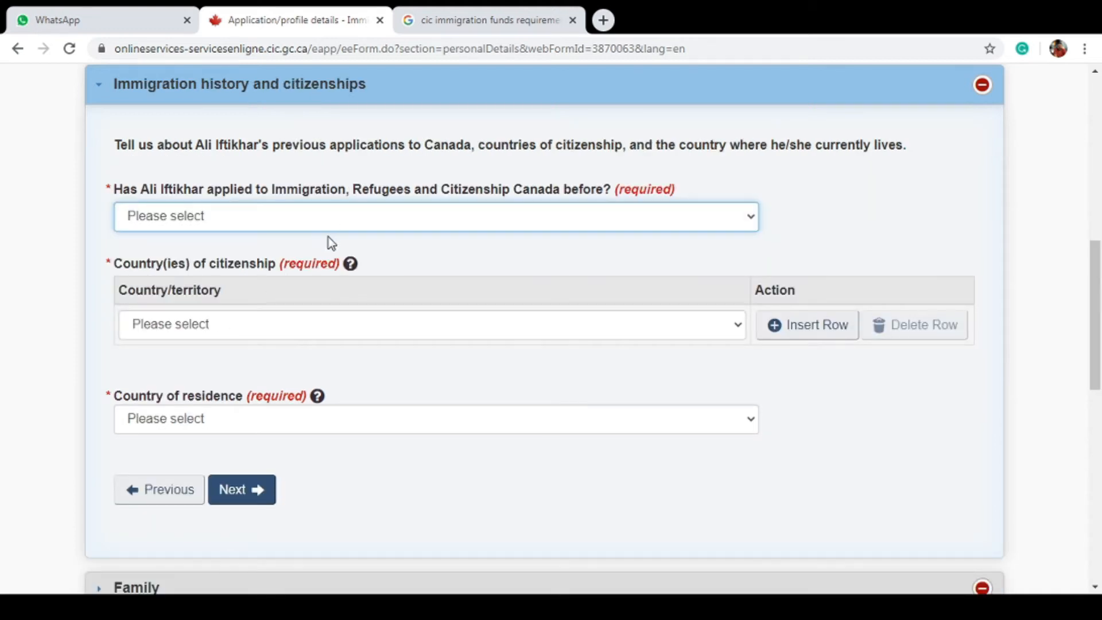
Set previous applications to No, citizenship and residence to Pakistan, and save the section
key("n")
key("Tab")
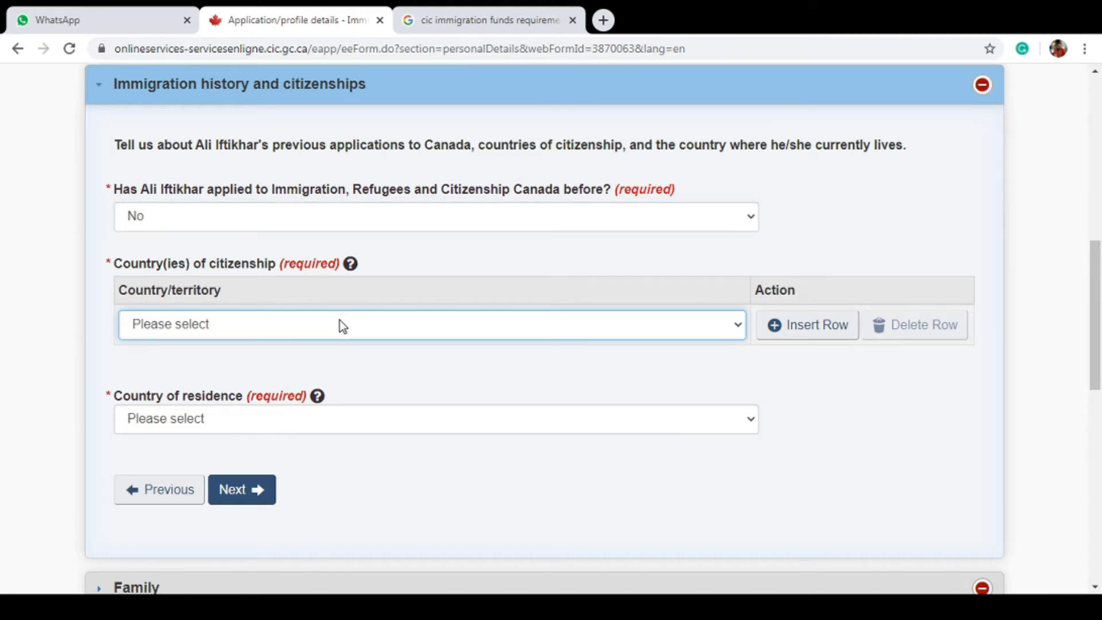
key("p")
left_click(501, 429)
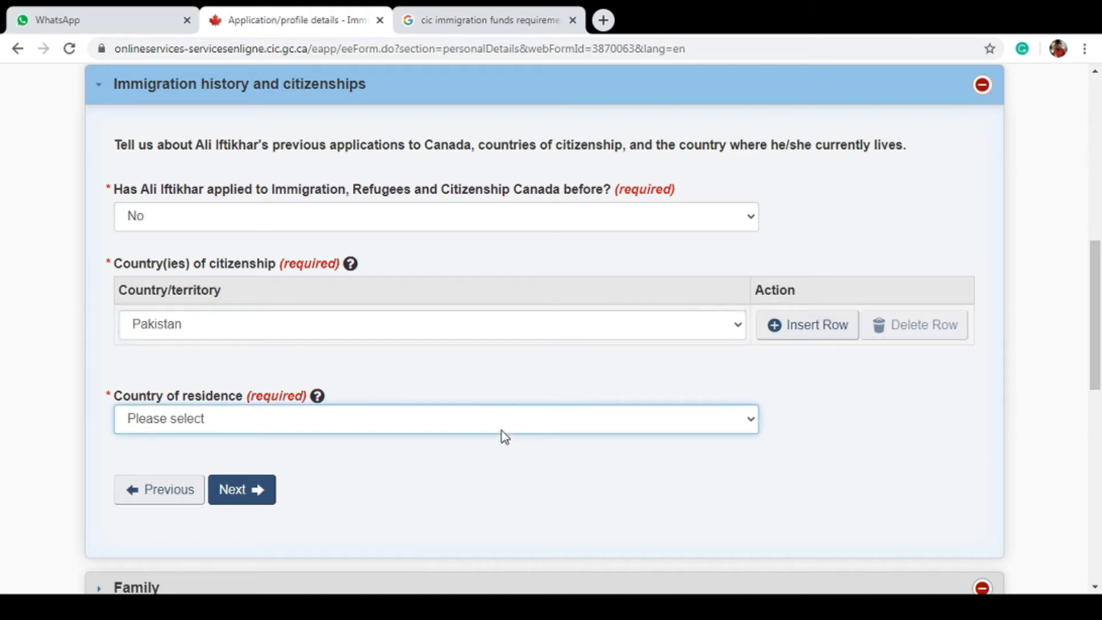
key("p")
left_click(264, 488)
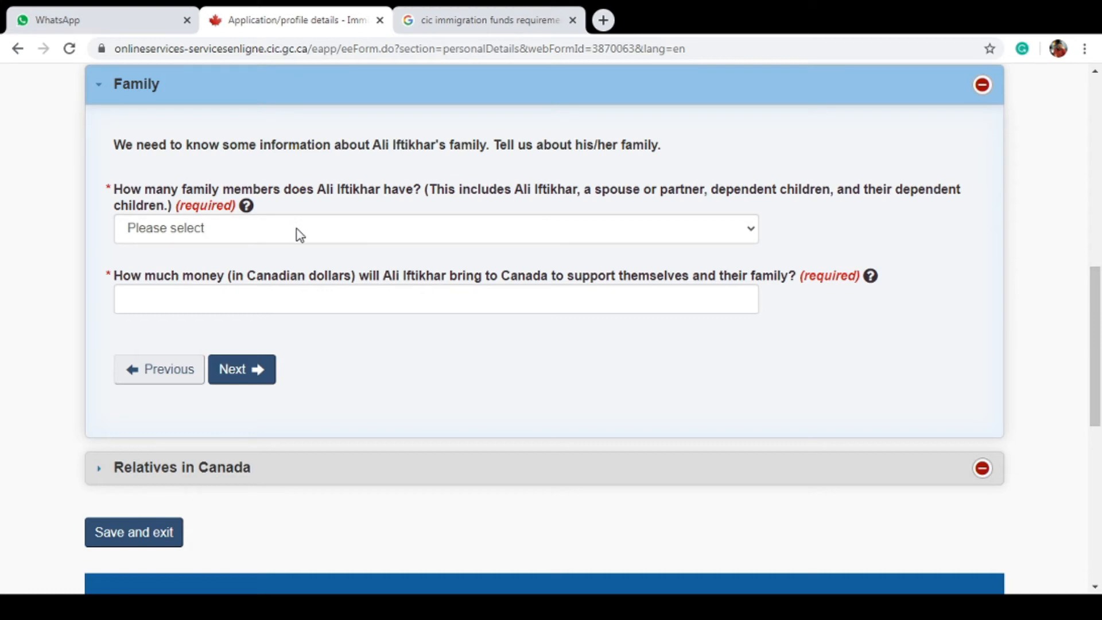
Choose 4 family members and check the Google proof-of-funds table for that size
left_click(296, 229)
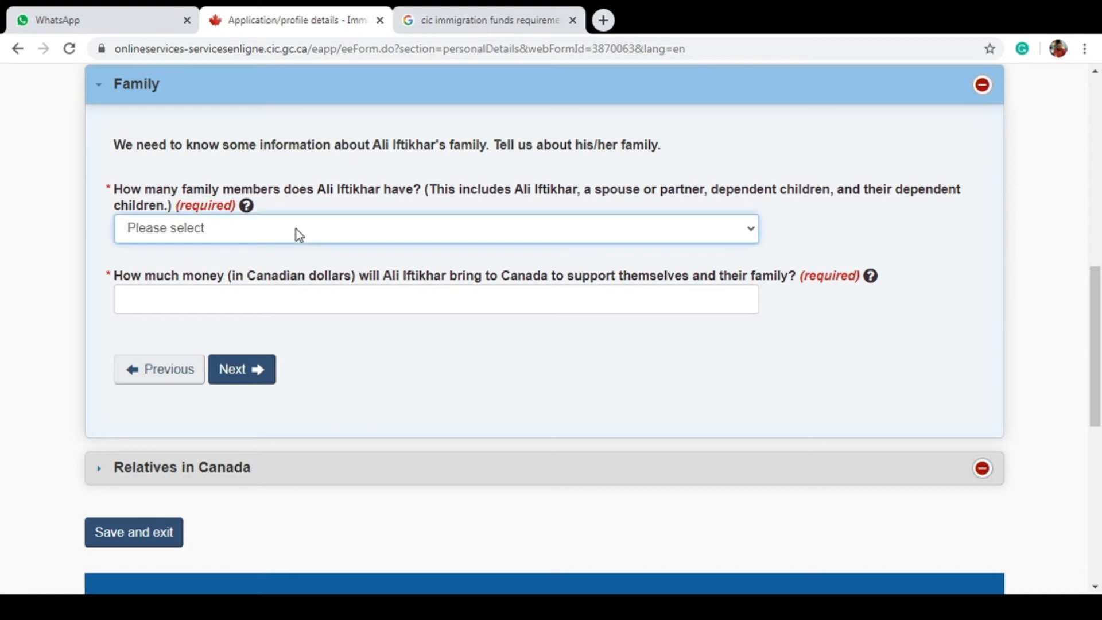
left_click(310, 332)
left_click(474, 12)
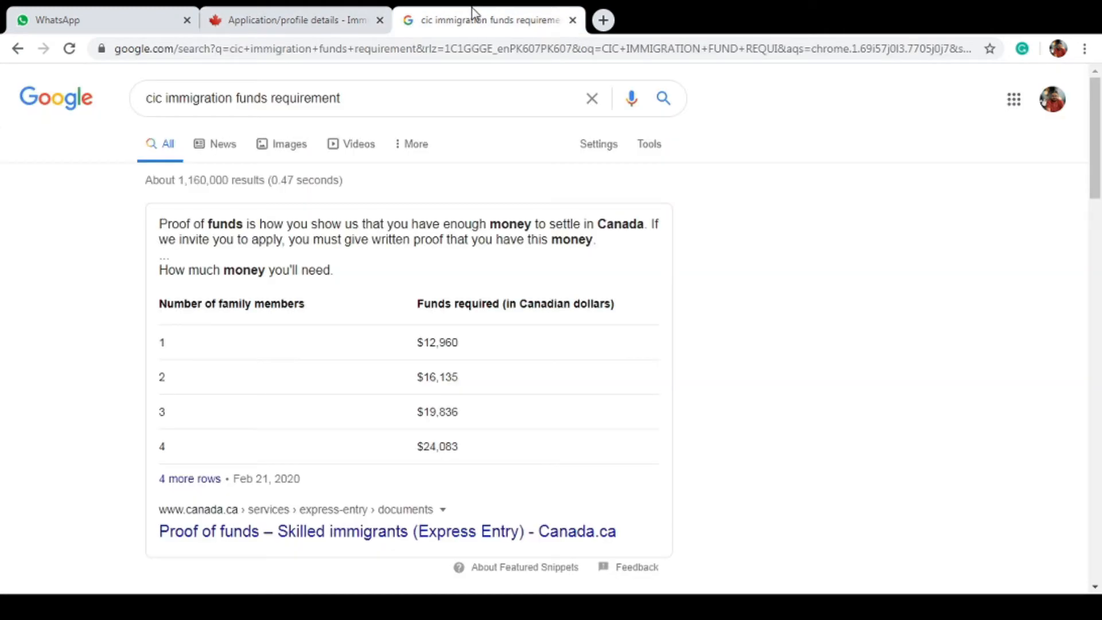
left_click(295, 17)
Enter 24100 as the settlement funds amount and continue to Relatives in Canada
left_click(370, 296)
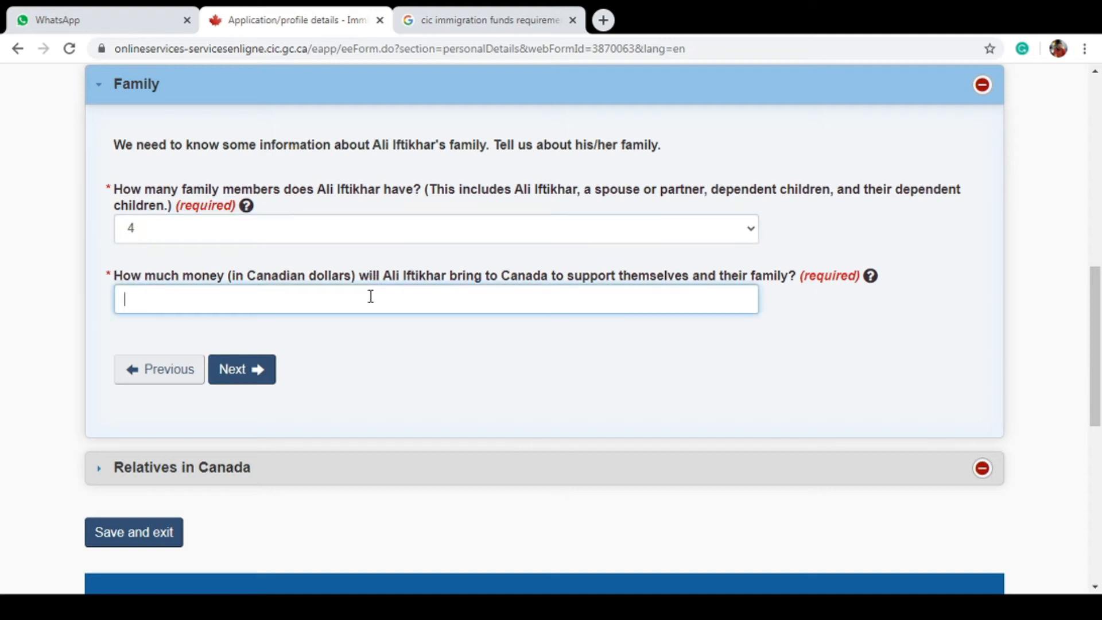
type("24100")
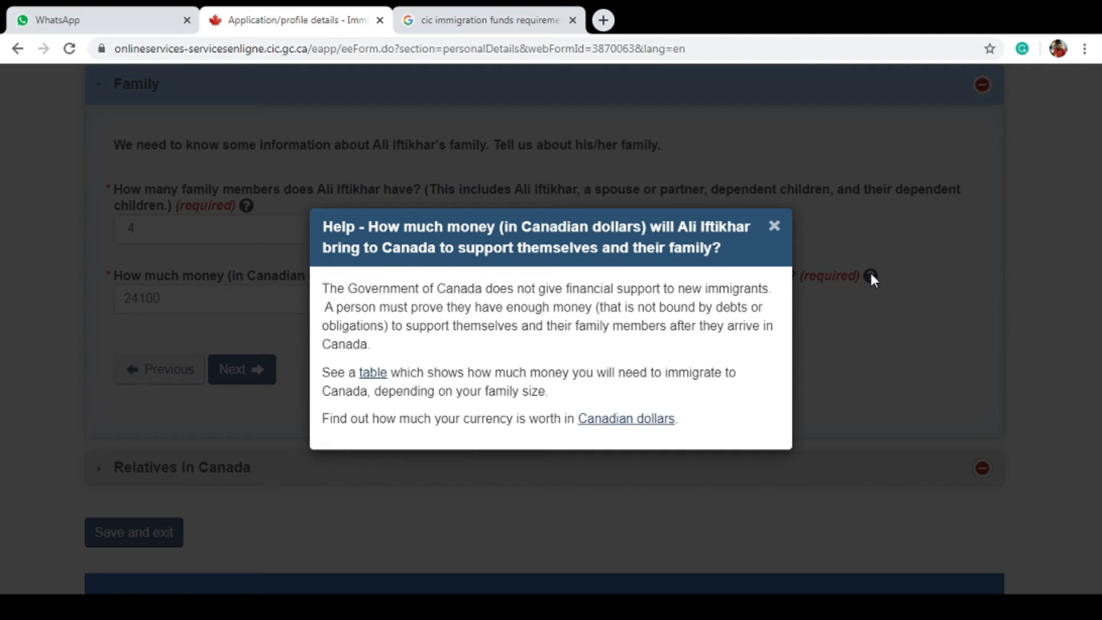
left_click(774, 228)
left_click(242, 369)
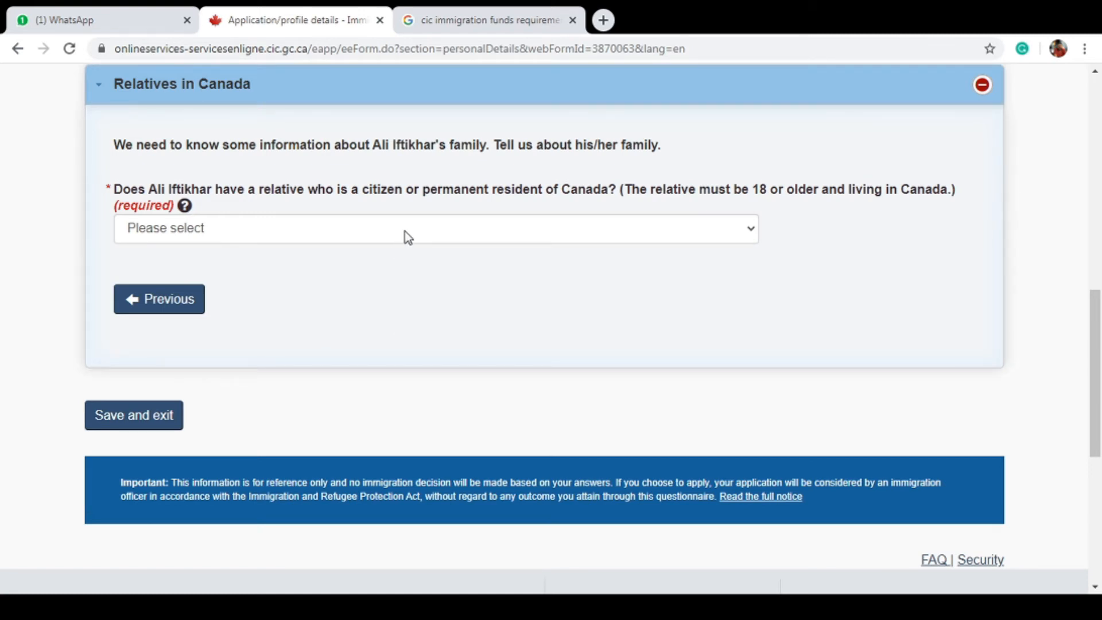
Answer No to having a relative who is a Canadian citizen or permanent resident
left_click(409, 237)
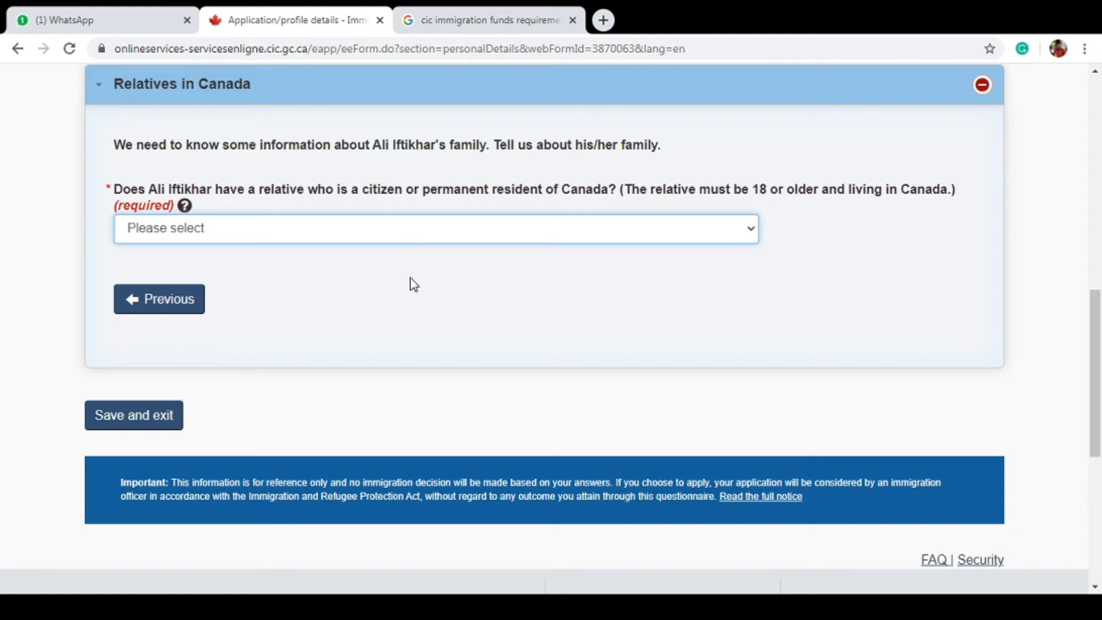
key("n")
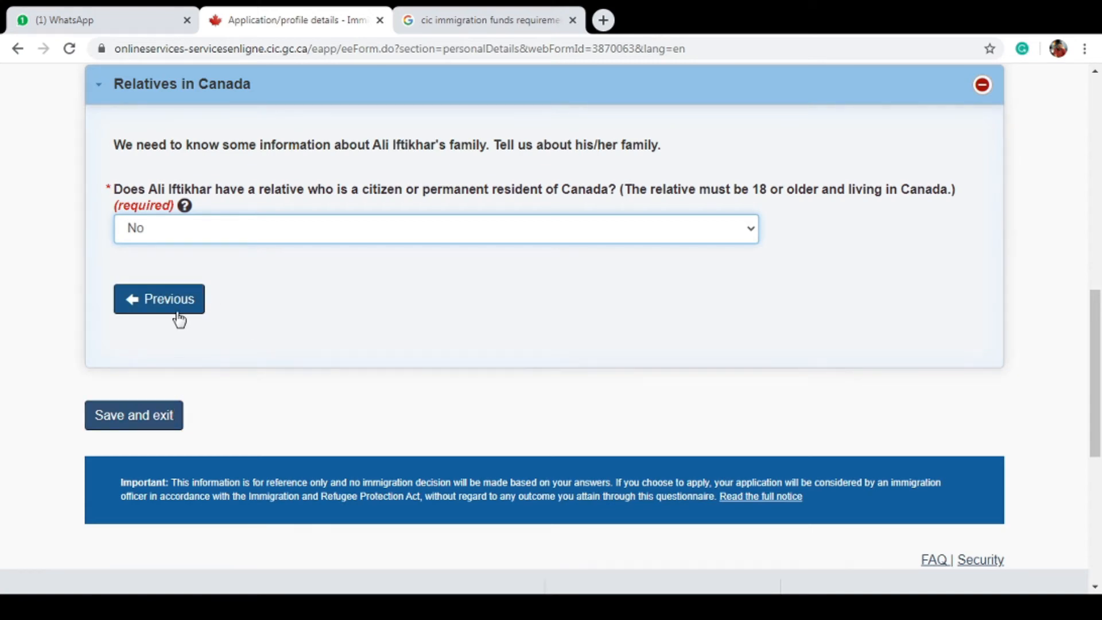
left_click_drag(1098, 398, 1090, 300)
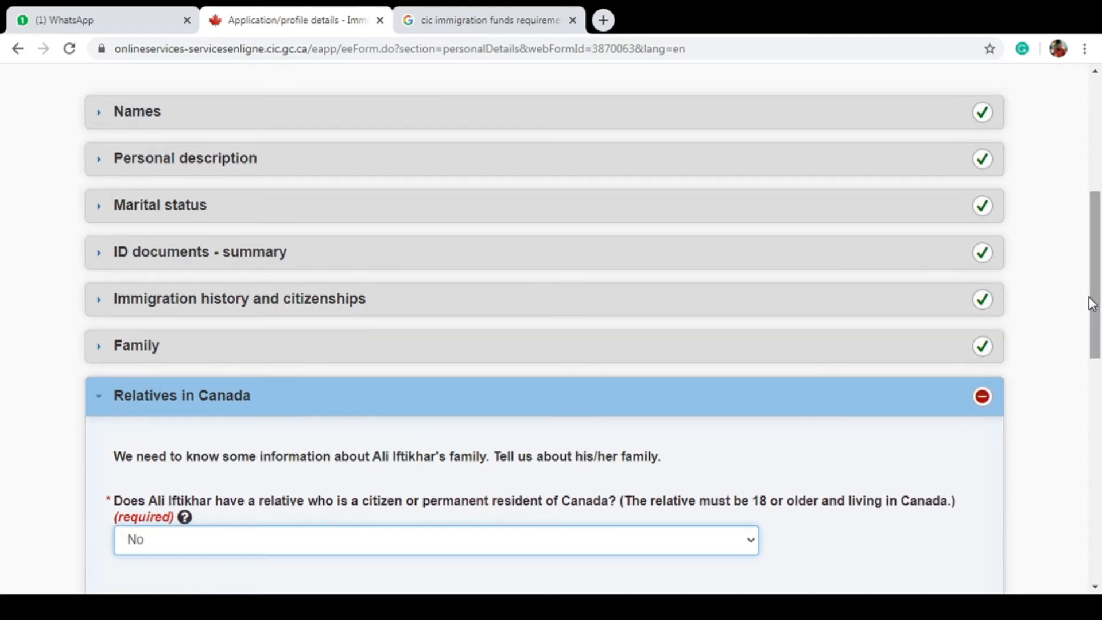
scroll(1093, 409, "down", 5)
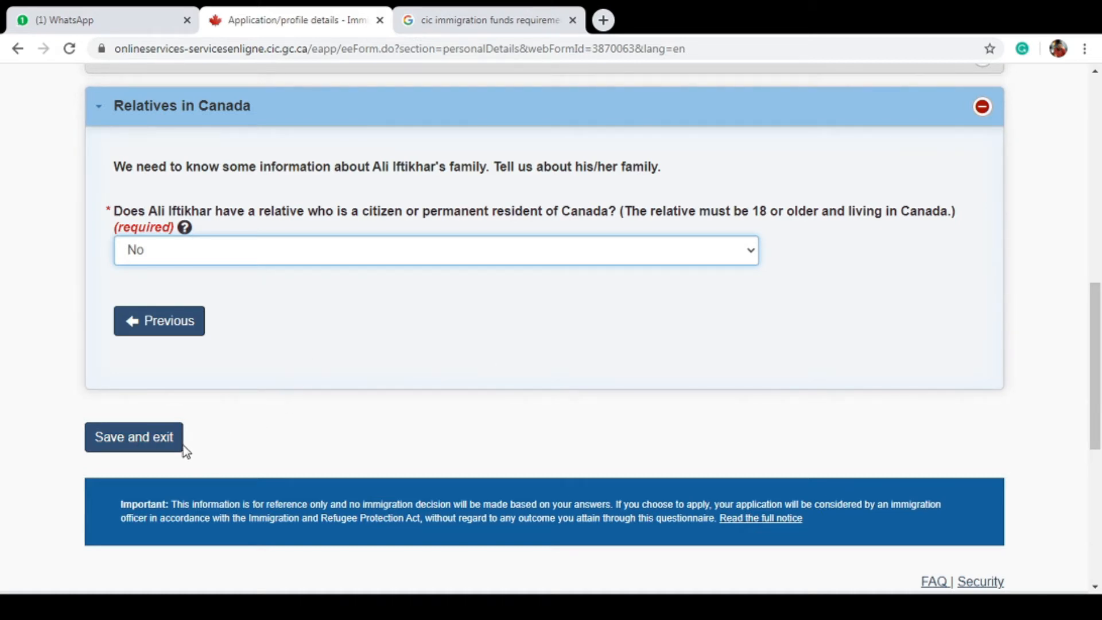
Save the personal details, then set English as the Contact details correspondence language
left_click(158, 447)
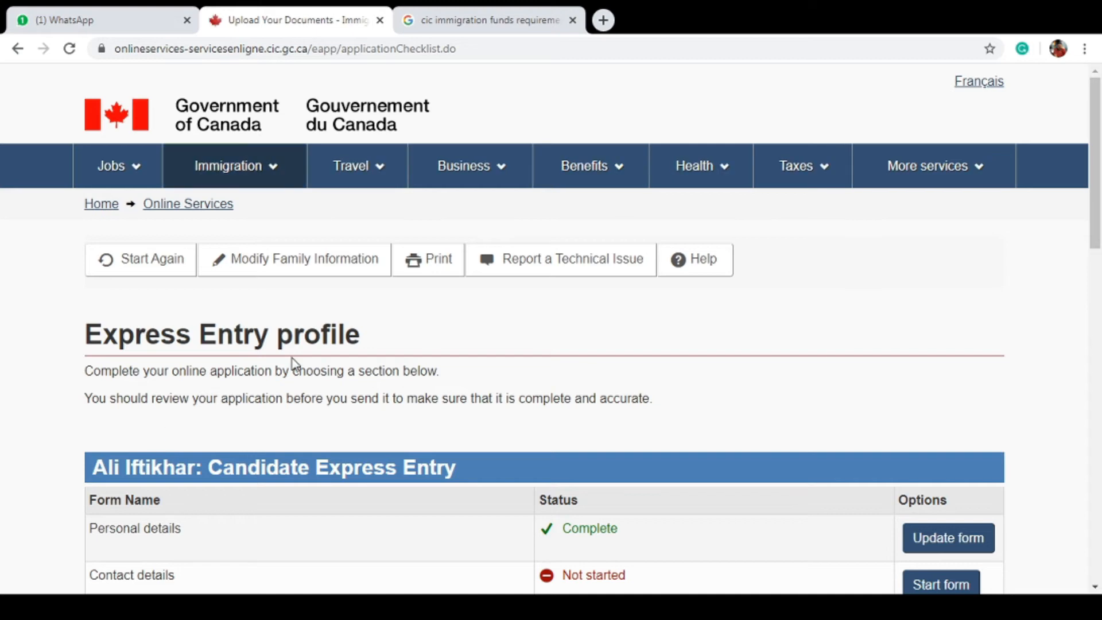
left_click_drag(1098, 111, 1099, 146)
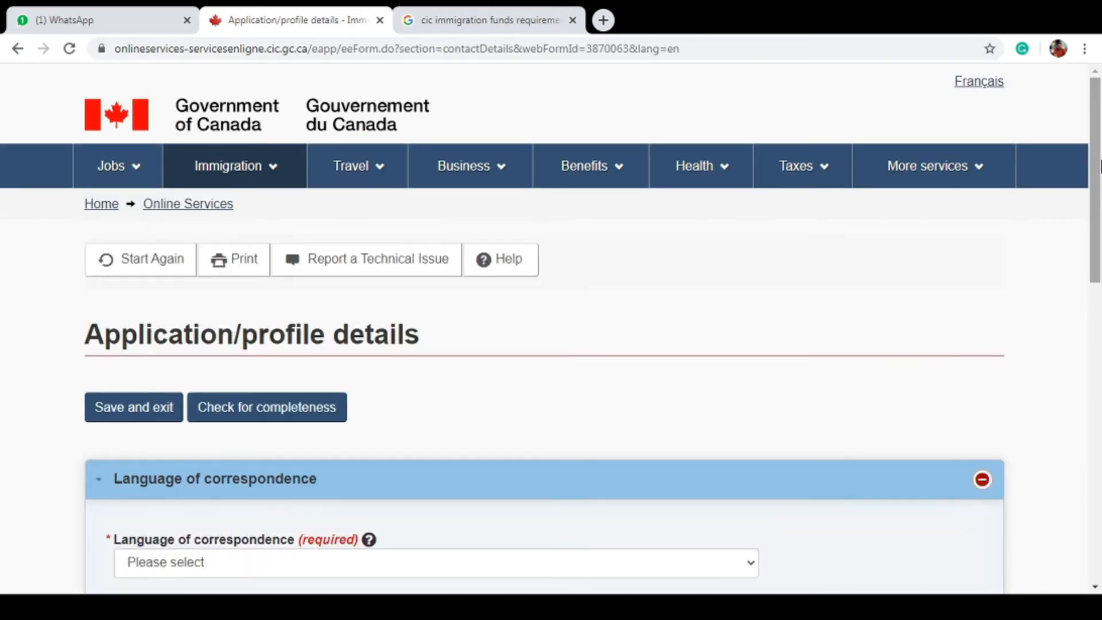
left_click_drag(1100, 167, 1100, 312)
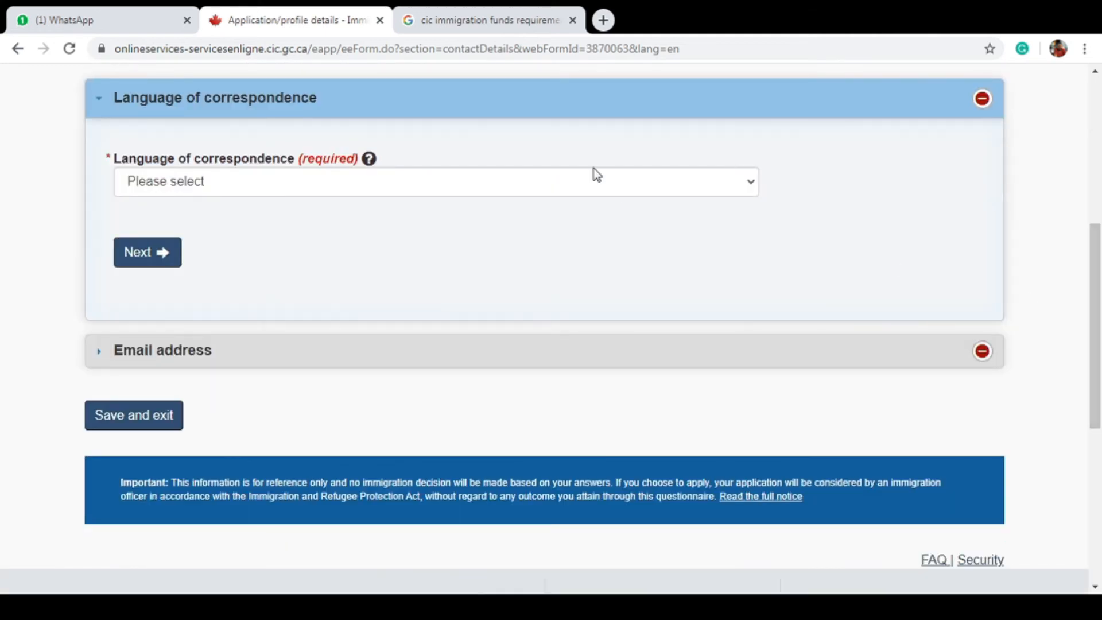
left_click(585, 185)
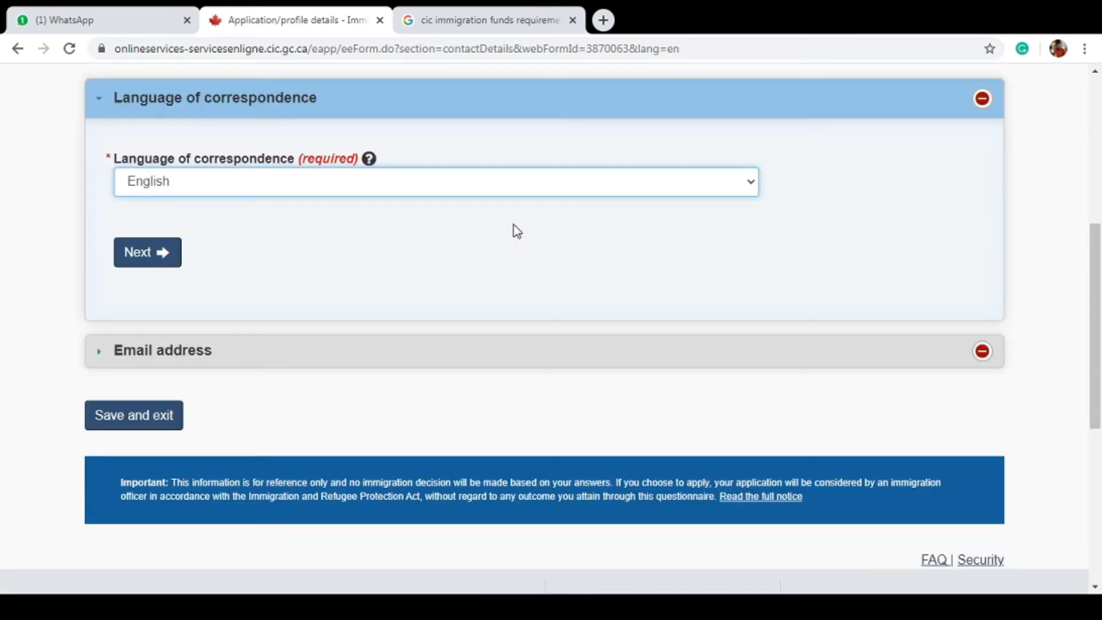
left_click(159, 258)
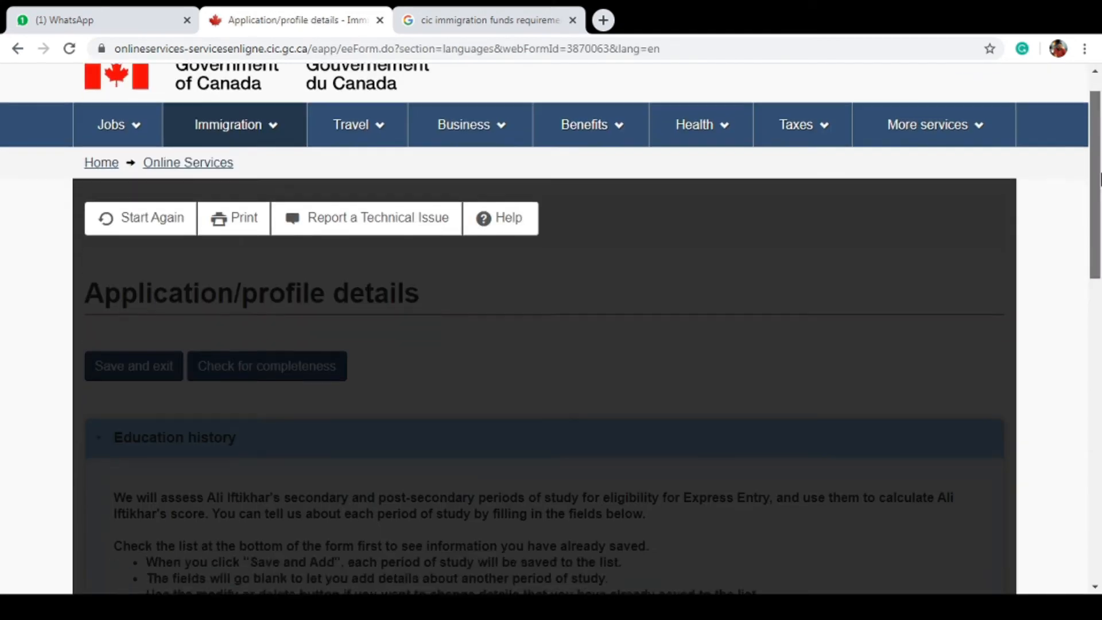
Answer Yes to having finished high school or higher education in Education history
left_click_drag(1099, 178, 1099, 265)
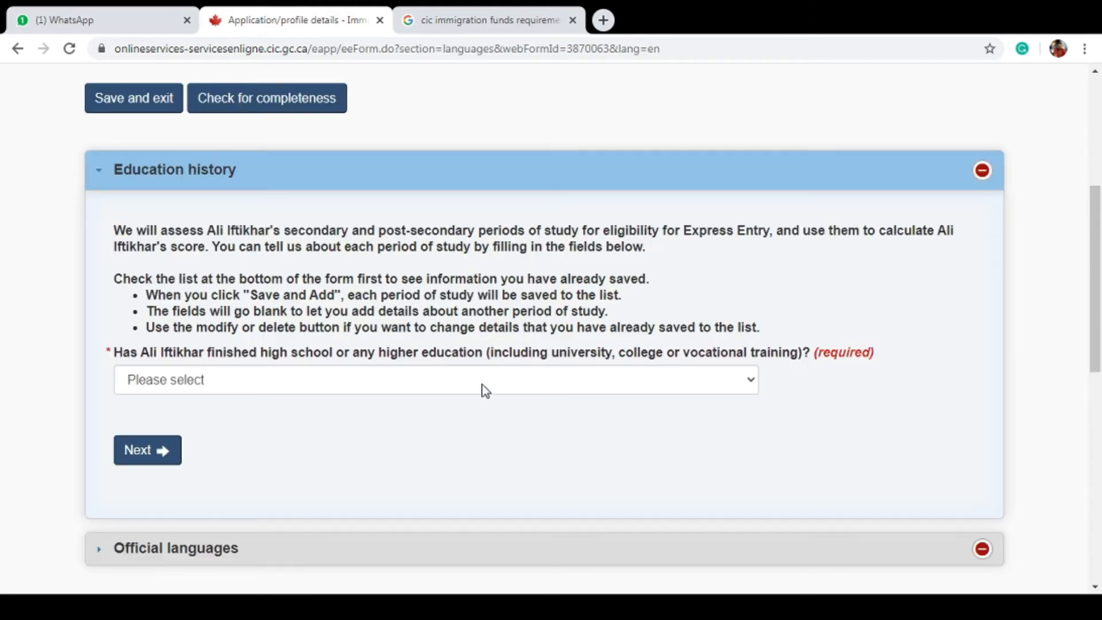
left_click(483, 386)
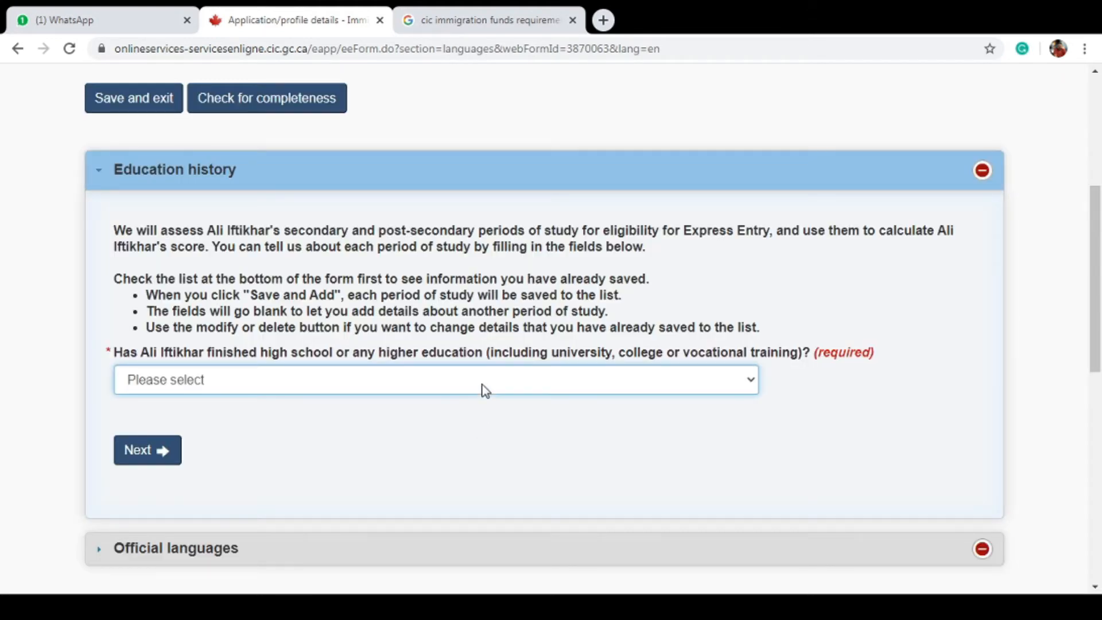
left_click(484, 416)
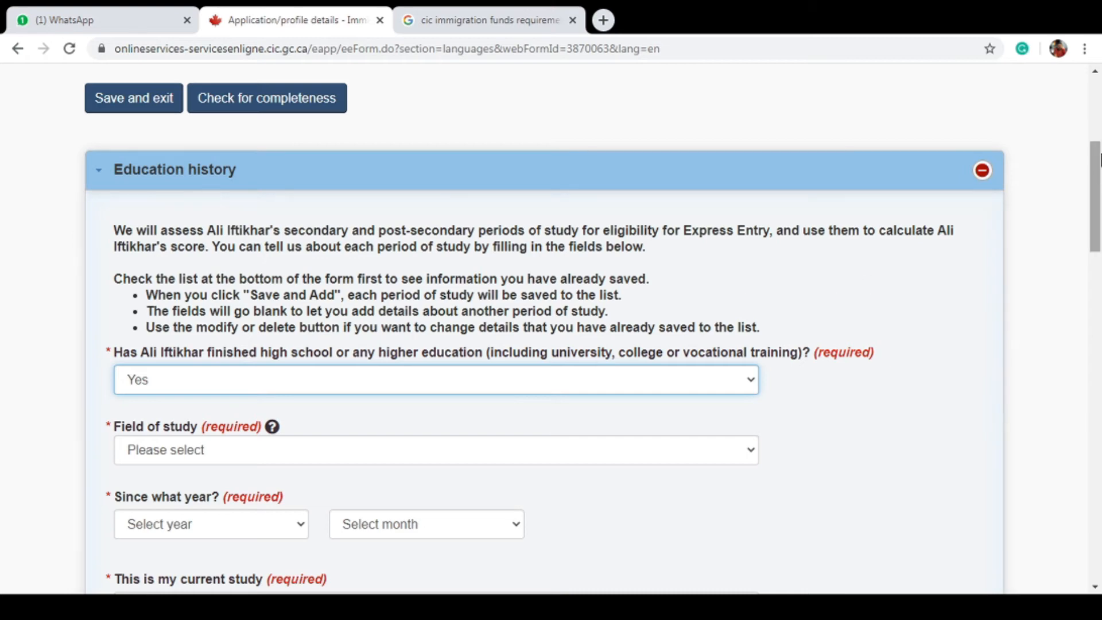
mouse_move(1099, 156)
left_mouse_down()
mouse_move(1099, 205)
mouse_move(1099, 141)
left_mouse_up()
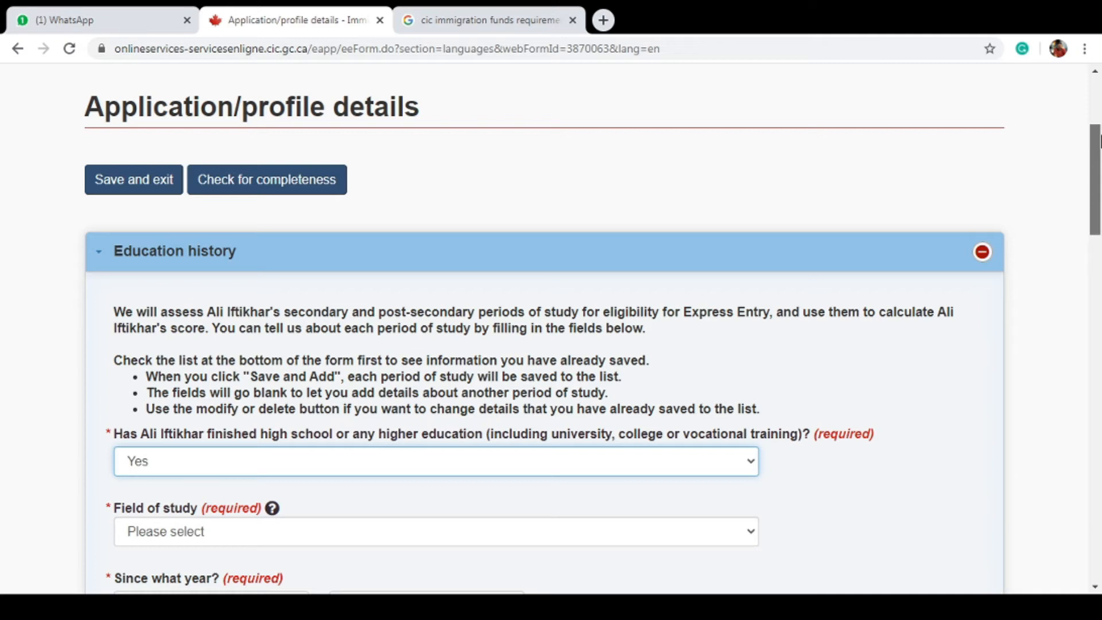
left_click_drag(1099, 141, 1099, 212)
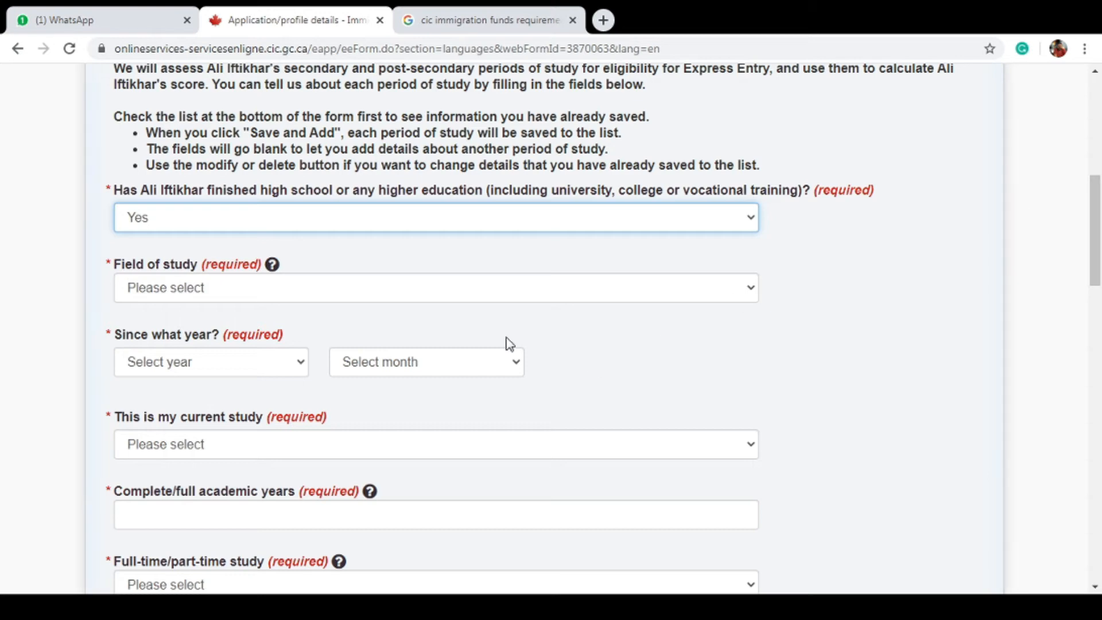
Set the field of study to Business, Management, Marketing and Related Support Services, not current
left_click(436, 305)
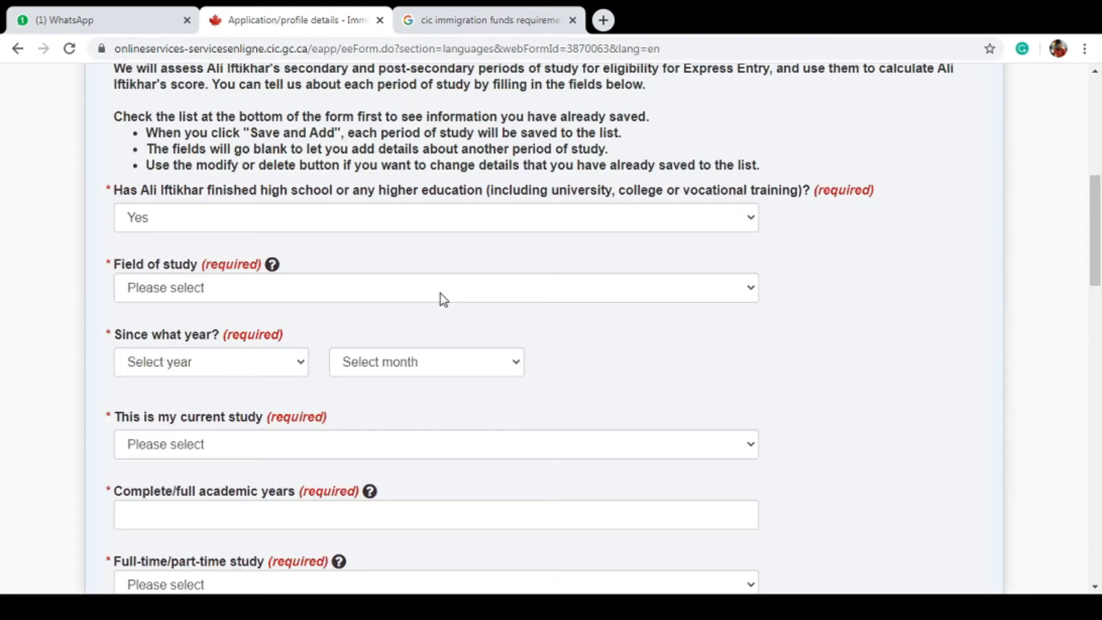
left_click(441, 293)
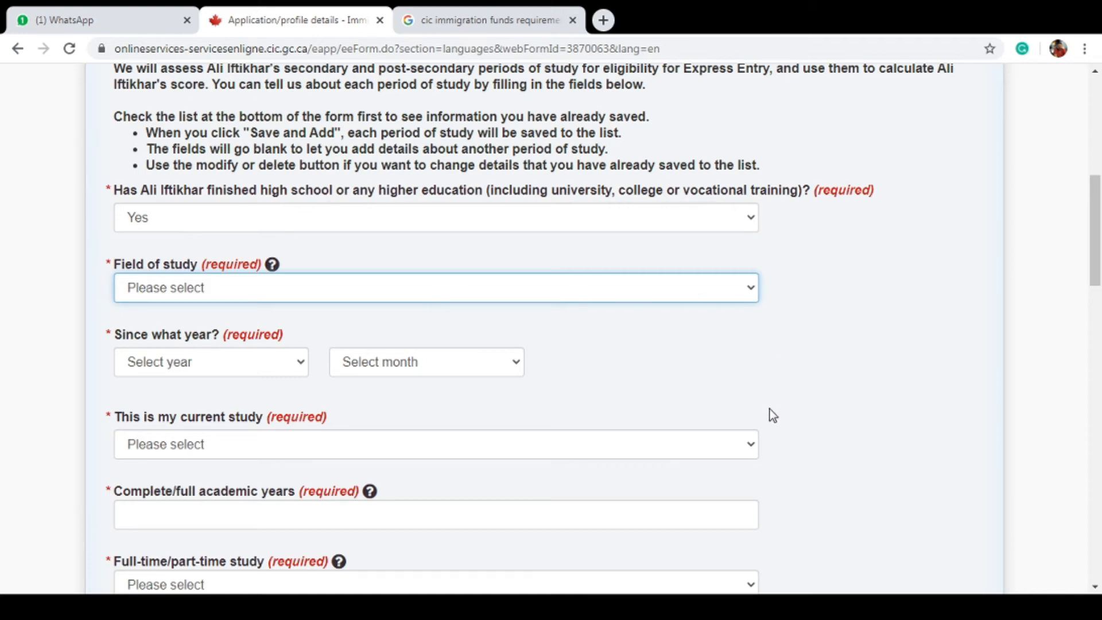
left_click(660, 578)
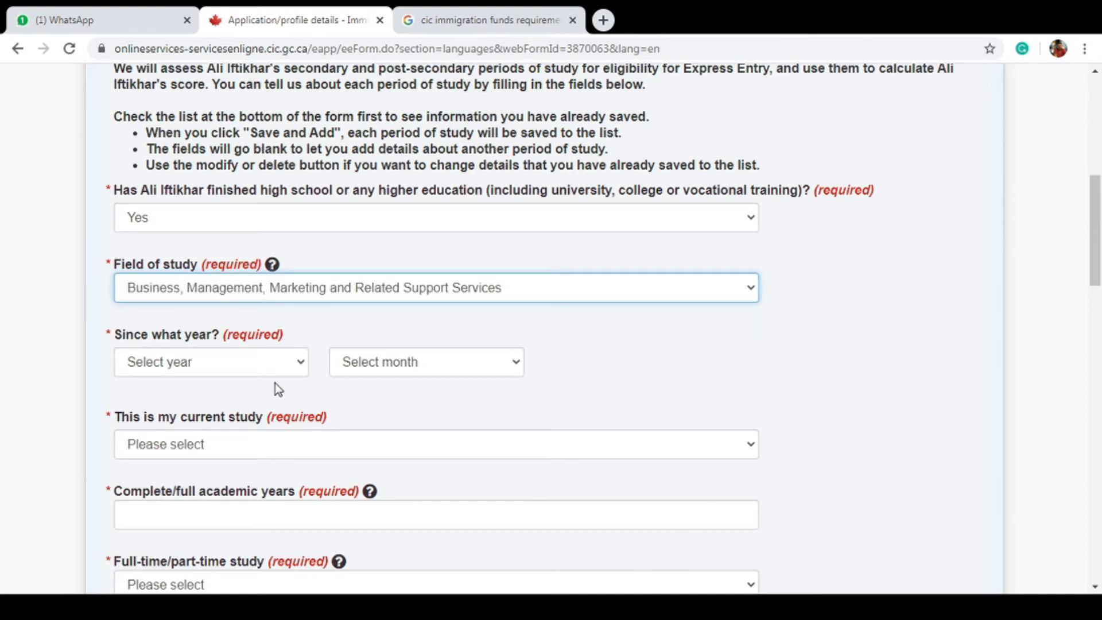
left_click(294, 368)
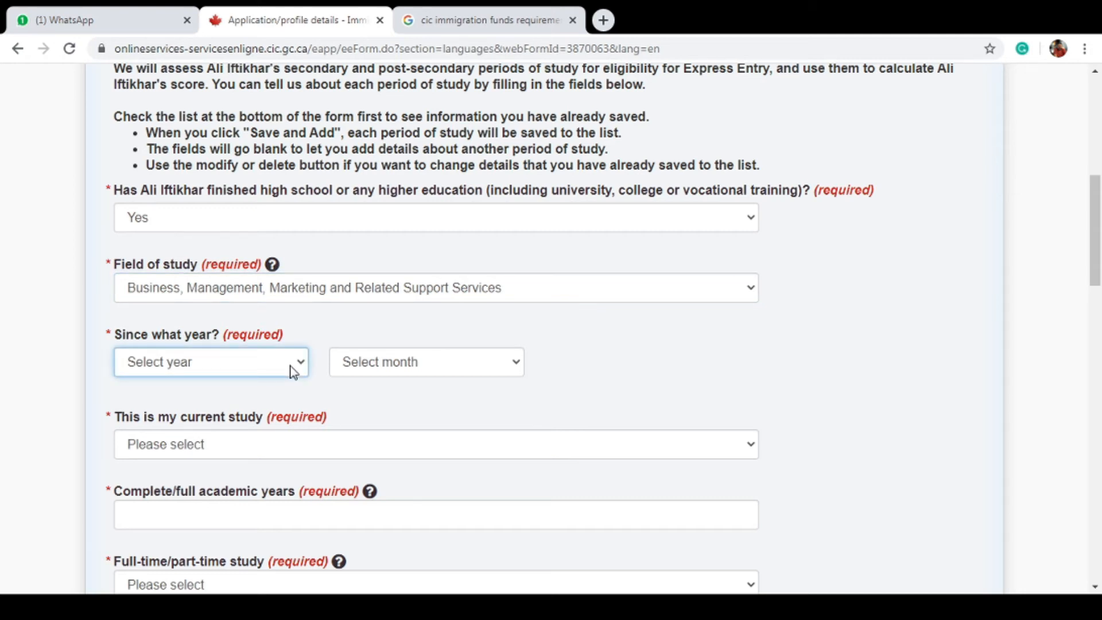
left_click(351, 445)
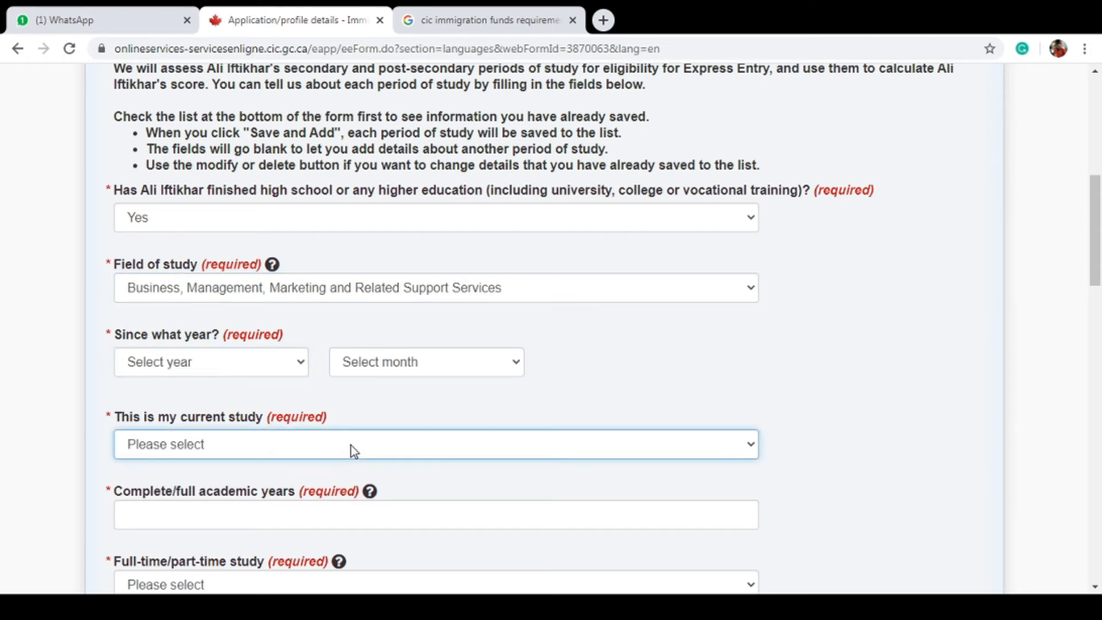
left_click(347, 499)
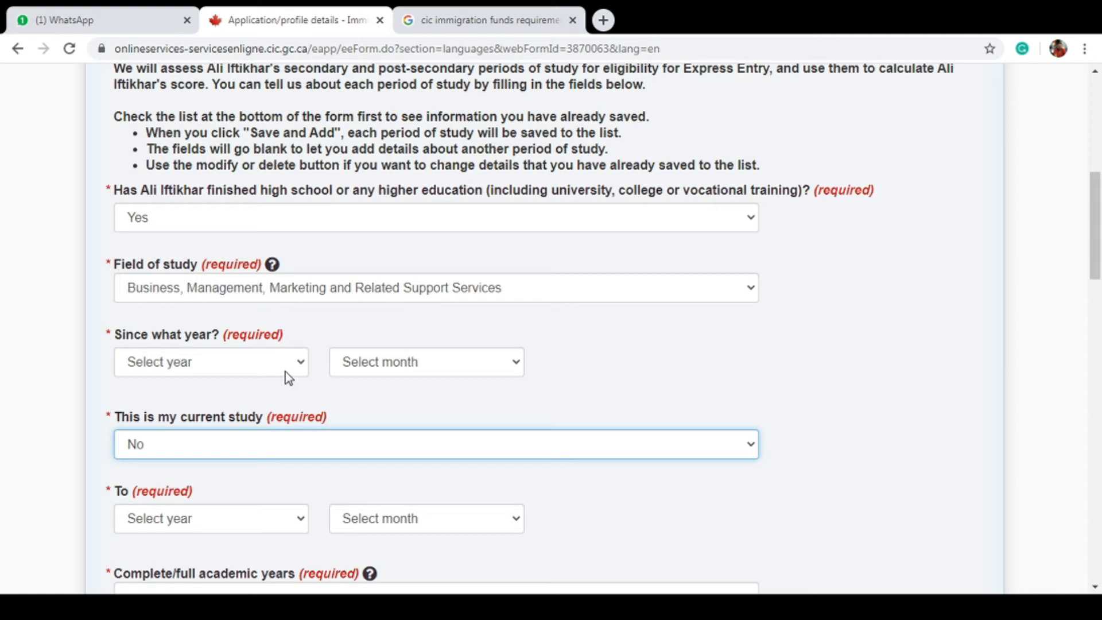
Set 2010 as the study start year and open a new browser tab
left_click(285, 371)
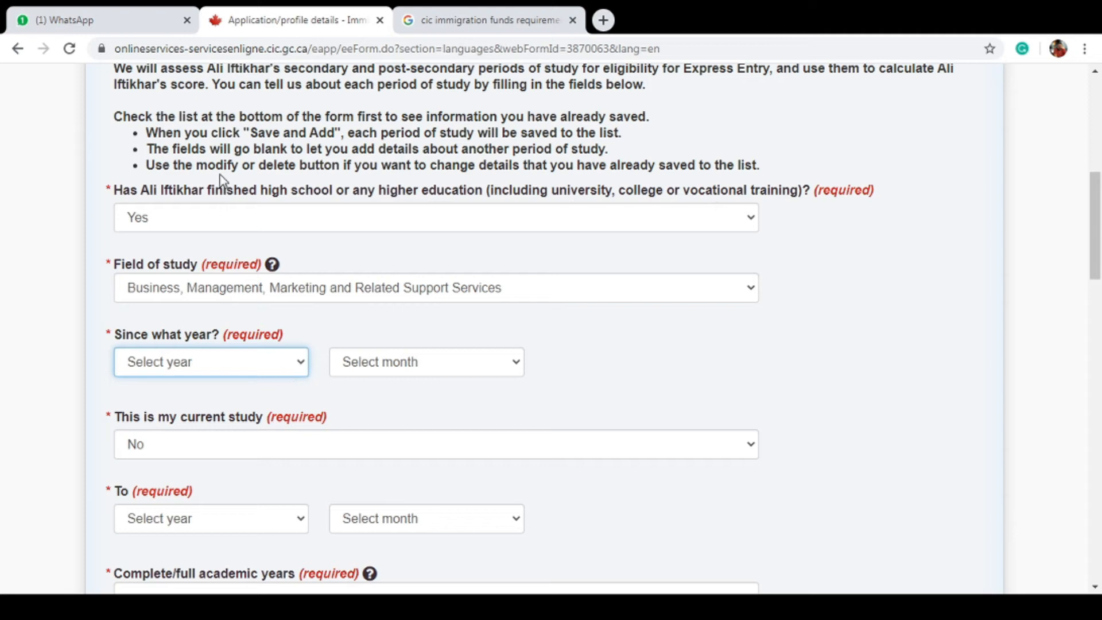
type("2010")
left_click(400, 362)
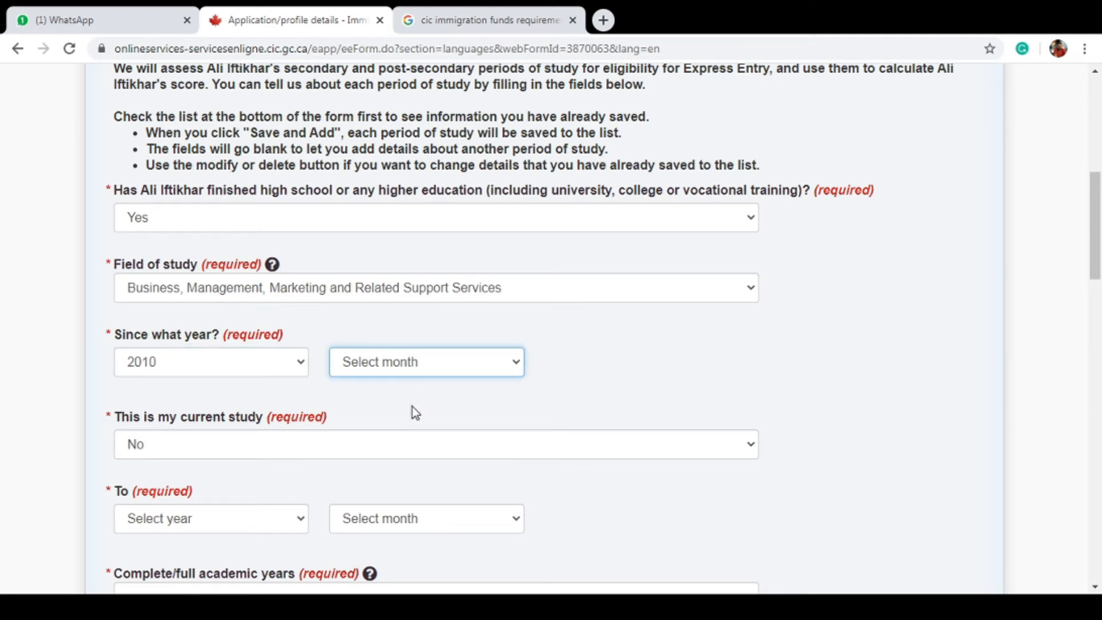
left_click(421, 328)
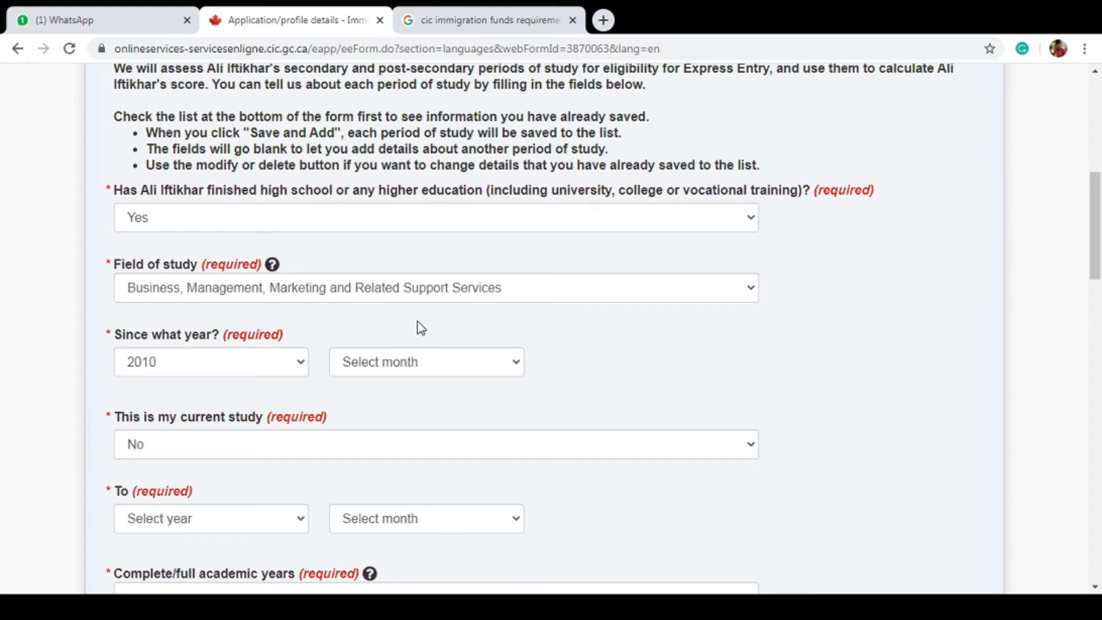
left_click(602, 20)
Log in to the U of T School of Continuing Studies portal and view the CES ECA application details
type("ces")
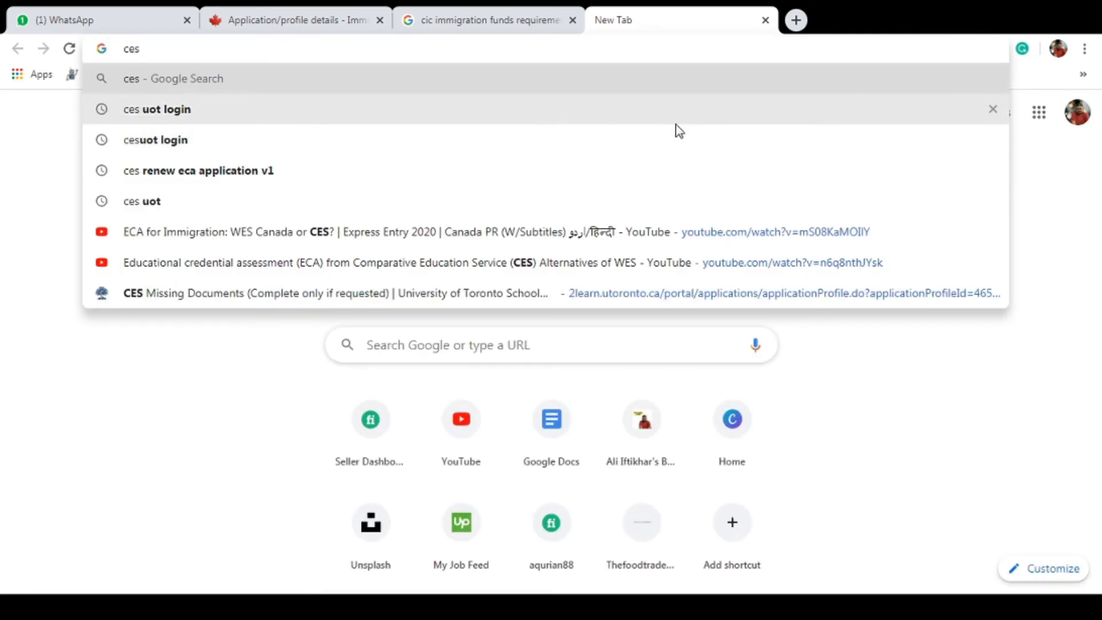
left_click(676, 119)
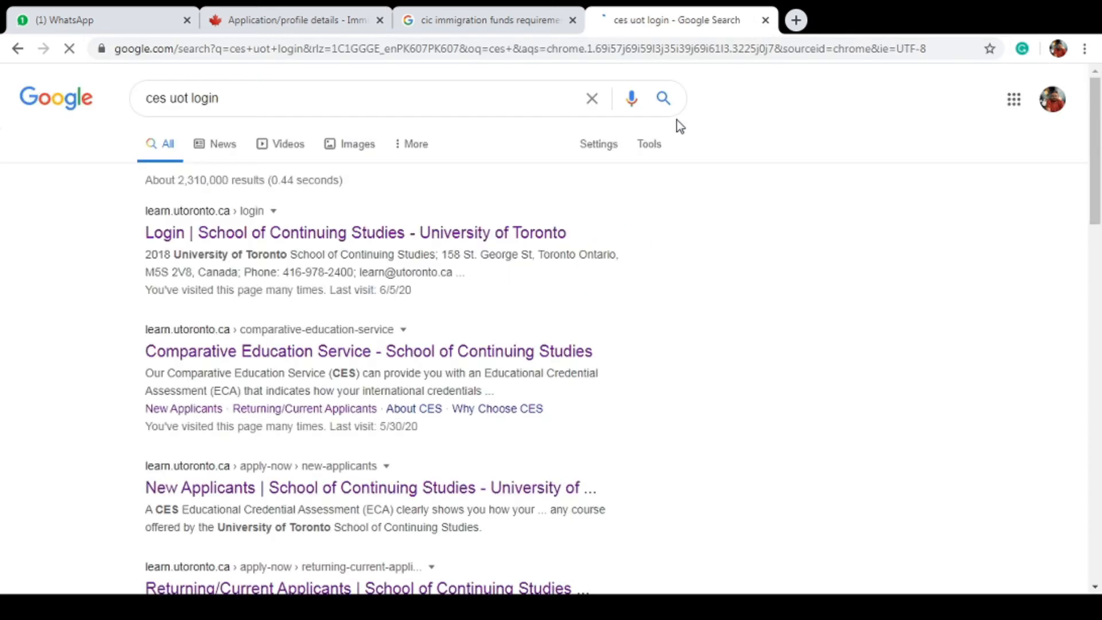
left_click(447, 234)
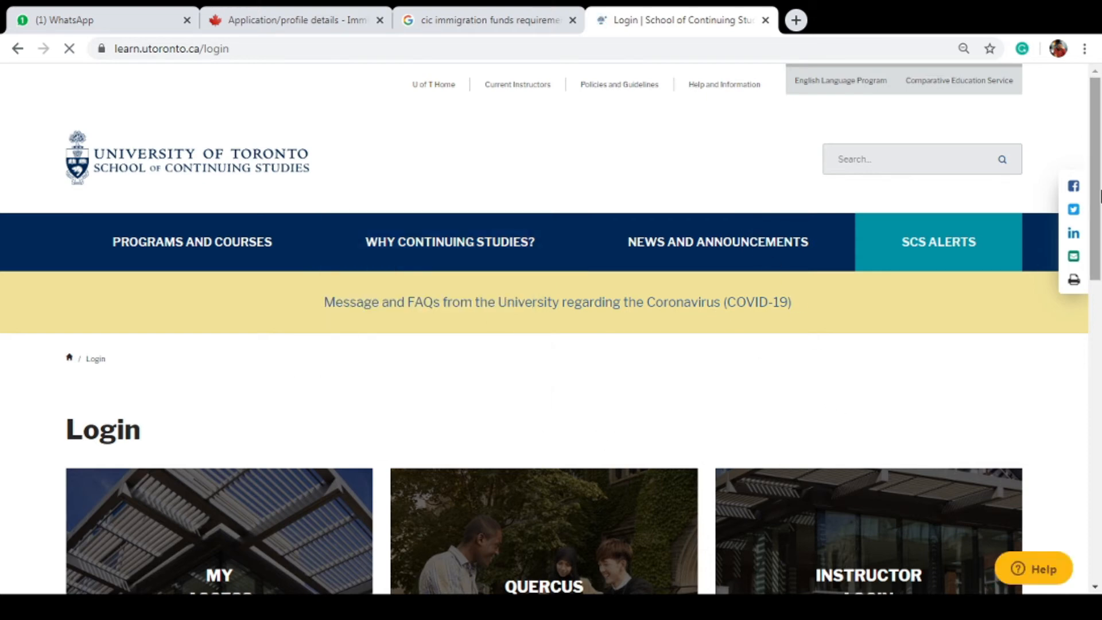
scroll(620, 438, "down", 5)
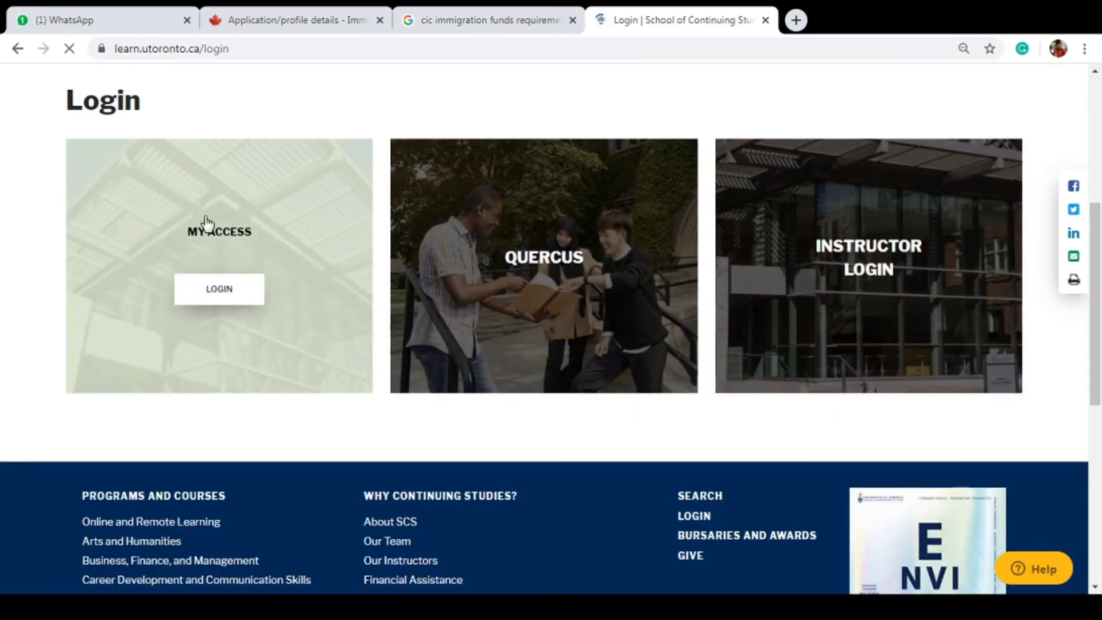
left_click(226, 292)
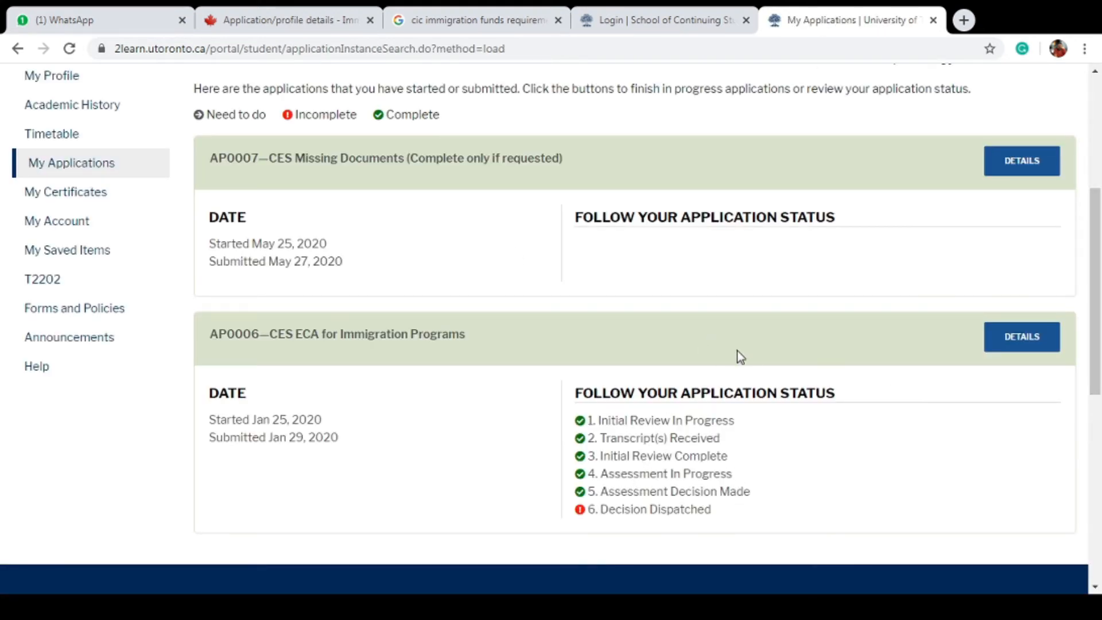
left_click(999, 352)
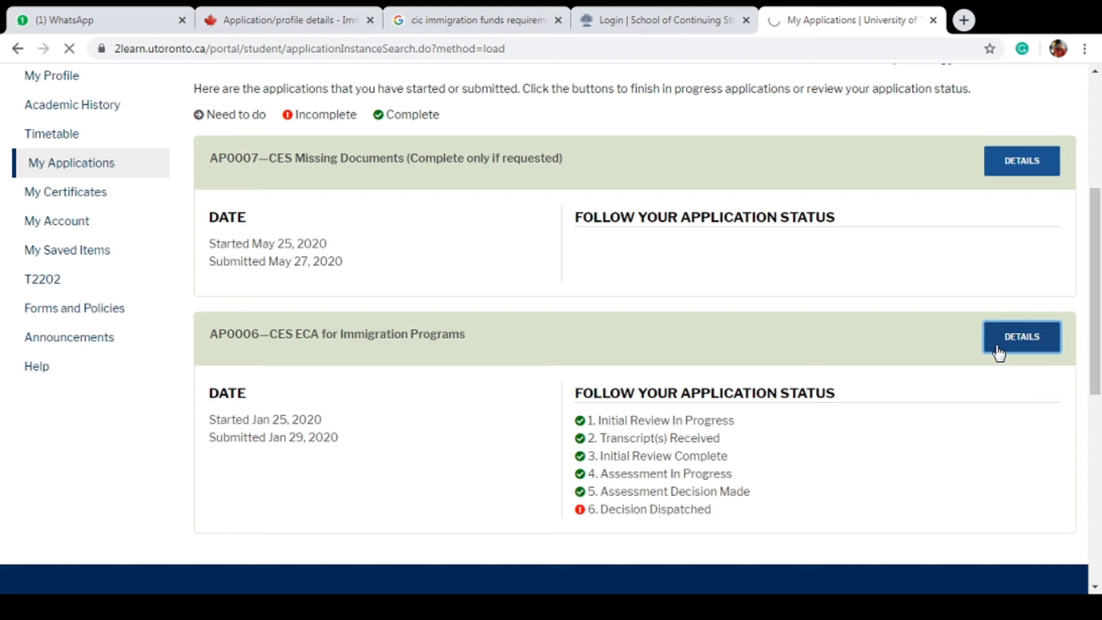
left_click_drag(1096, 130, 1098, 271)
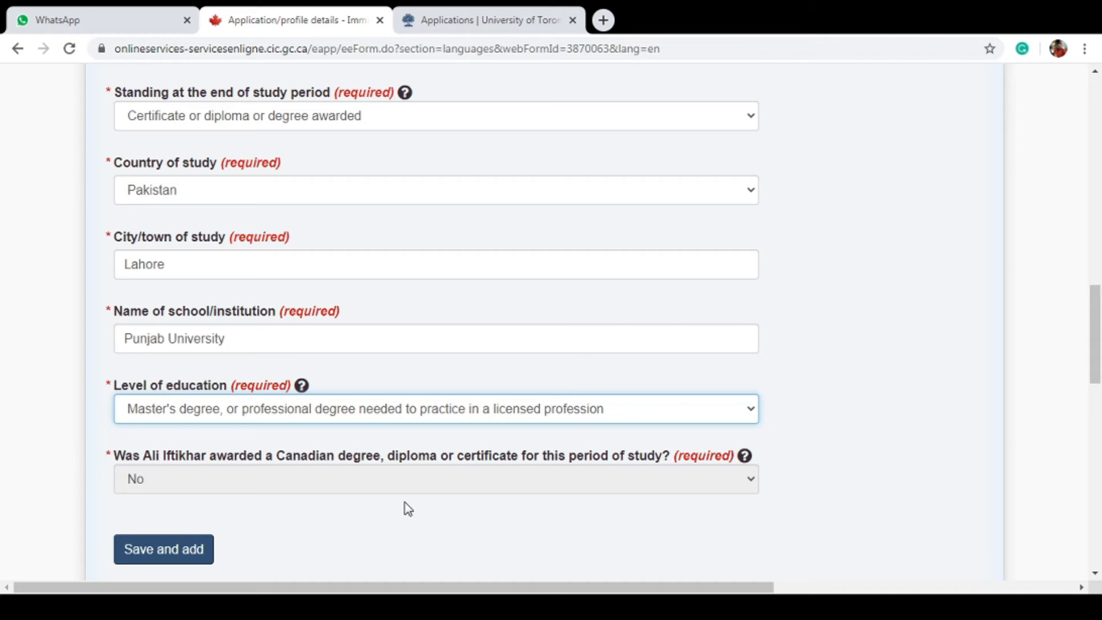
Search Google for 'associate degree bachelor degree express entry profile' and open the Canada.ca ECA result
left_click(603, 21)
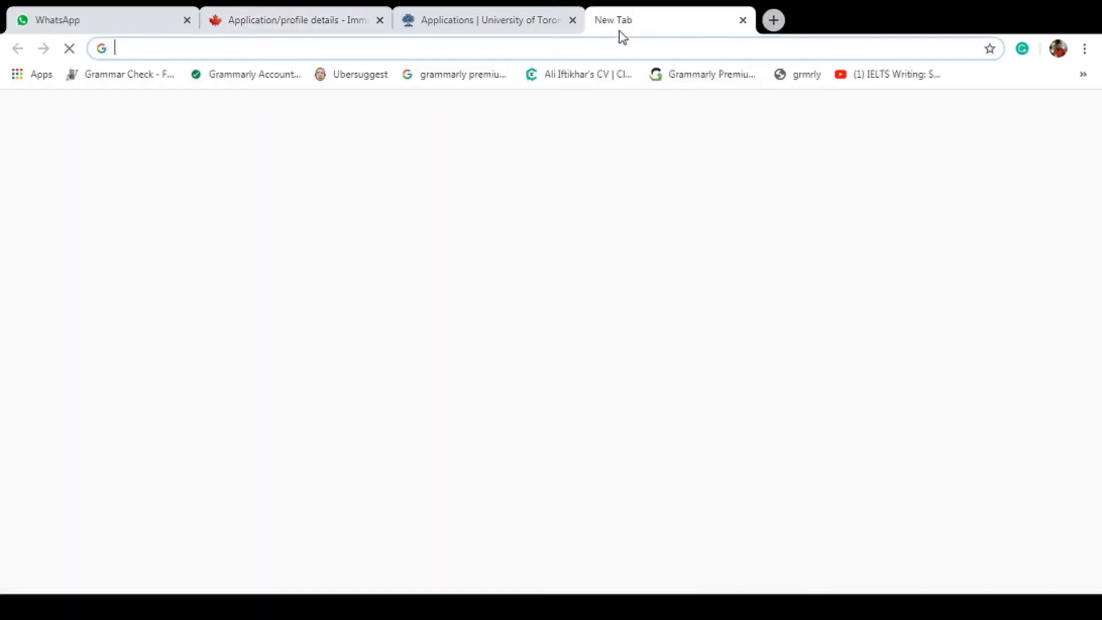
type("asso")
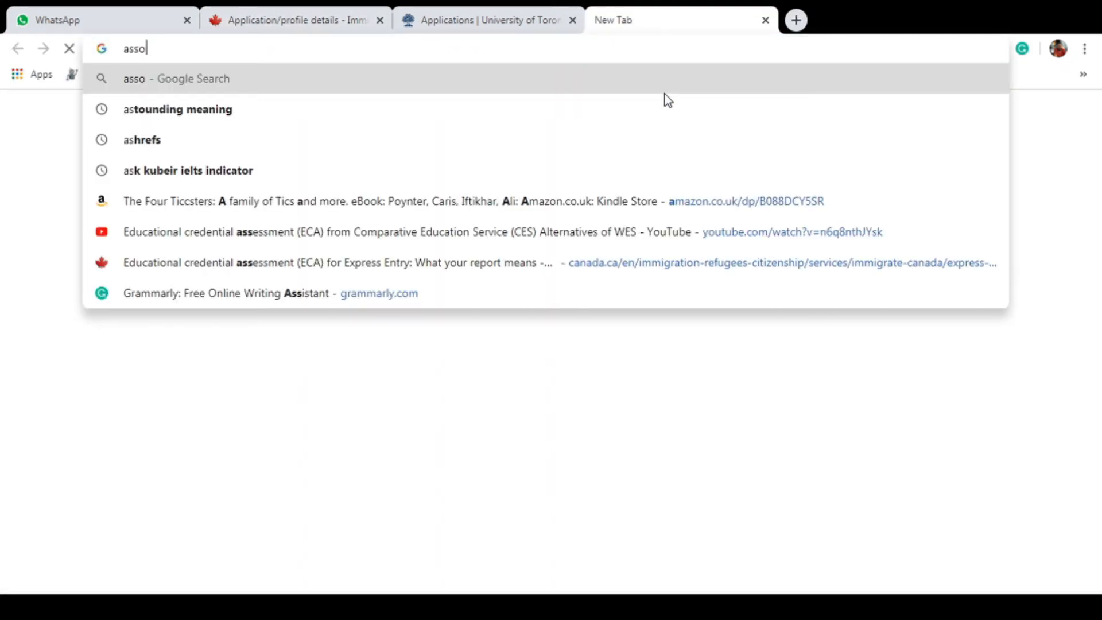
type("ciate degree")
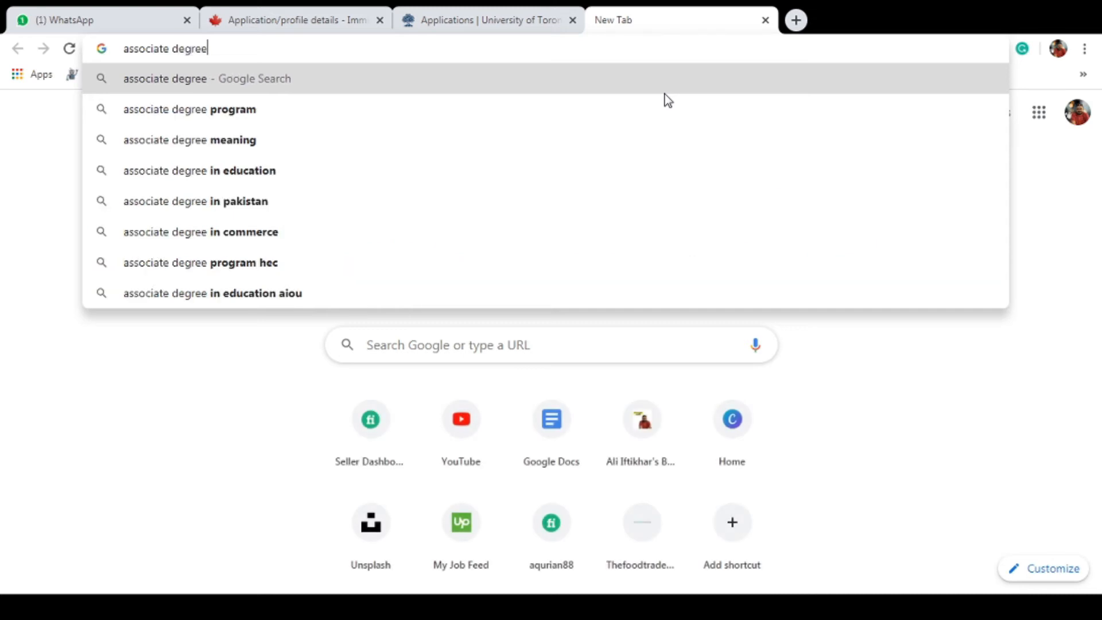
type(" bachelor de")
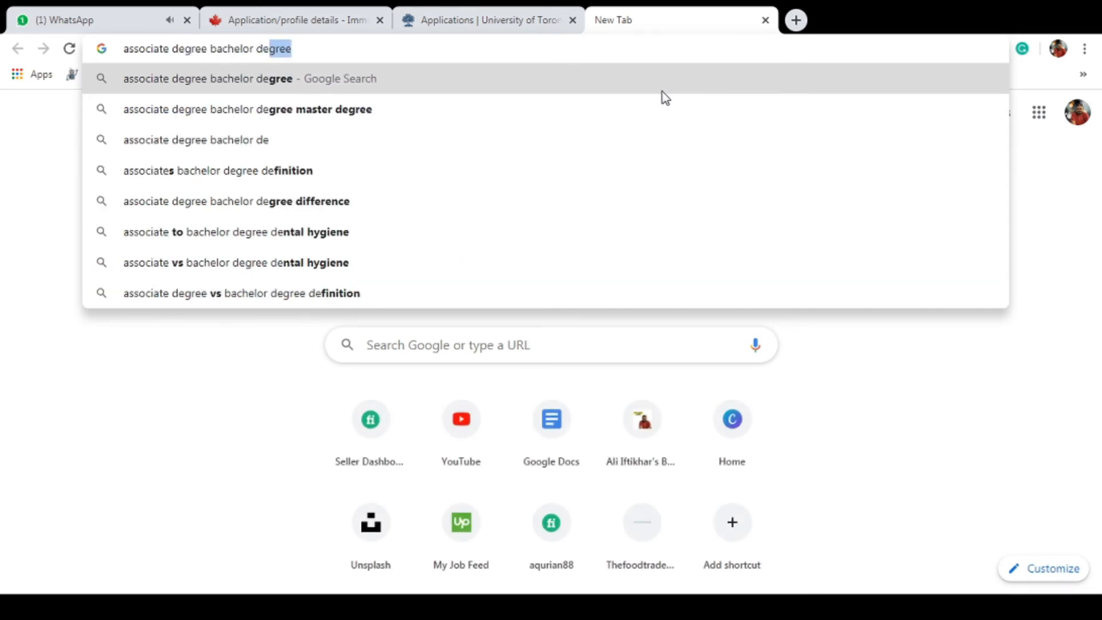
type("gree ")
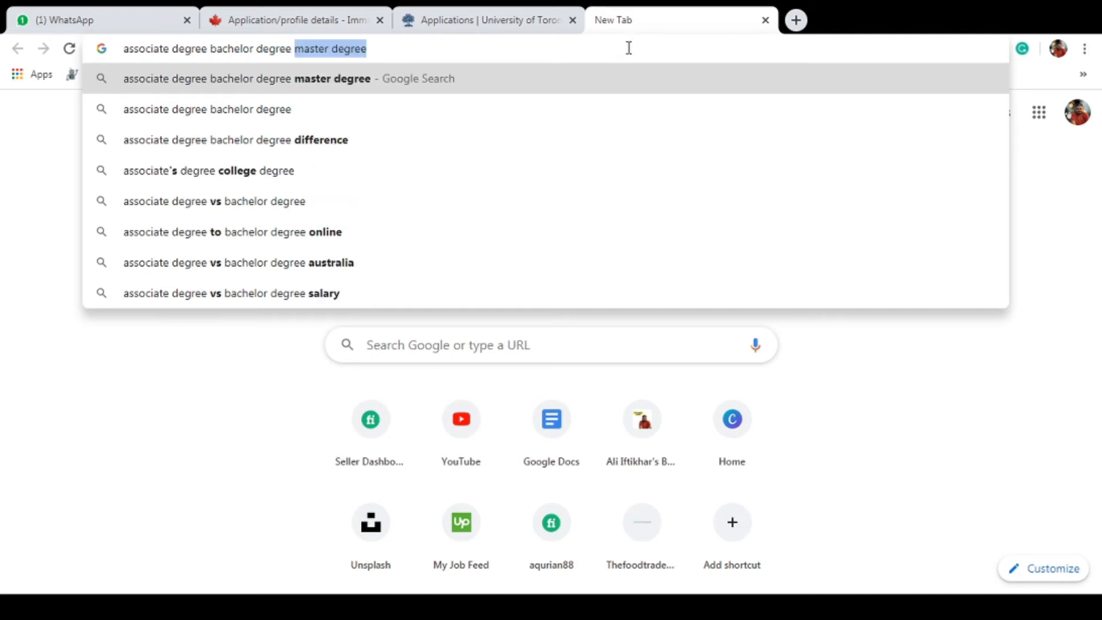
type("expre")
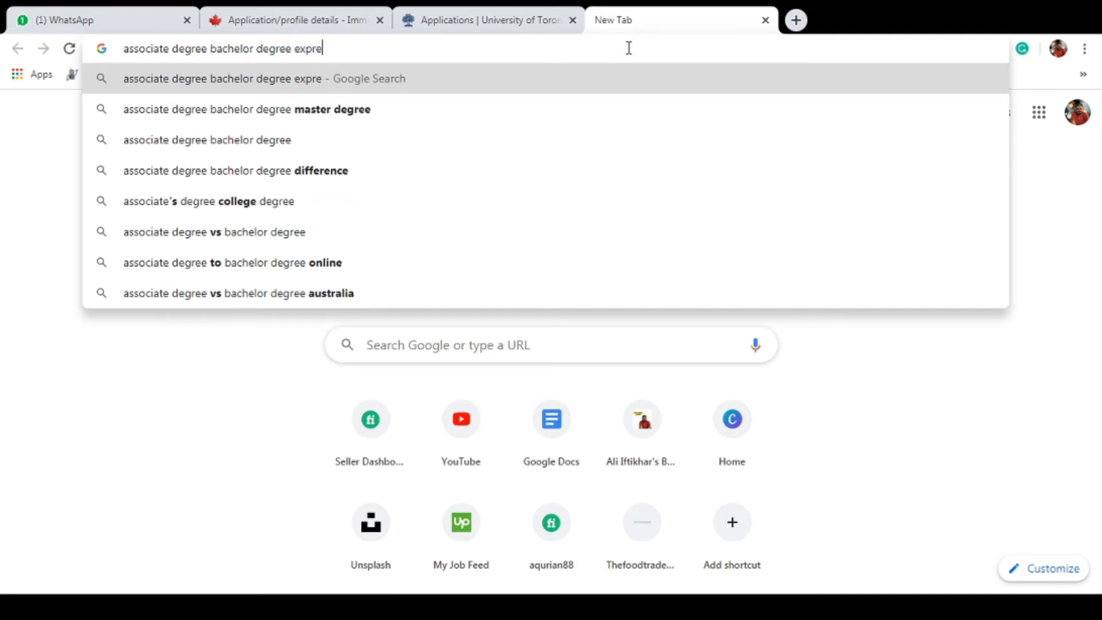
type("ss entry profile")
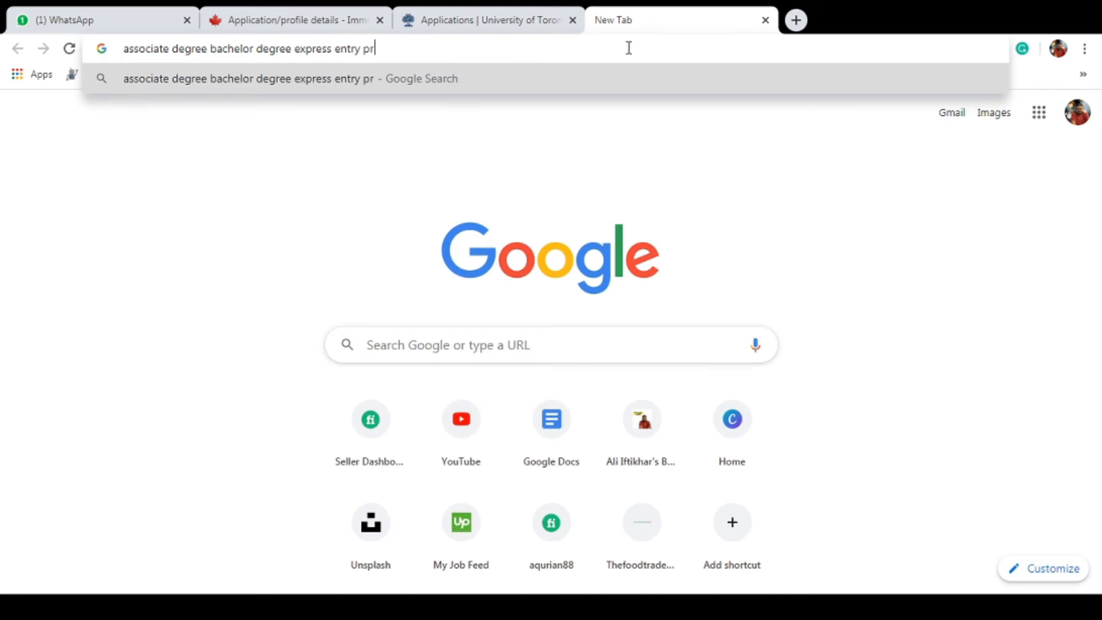
key("Return")
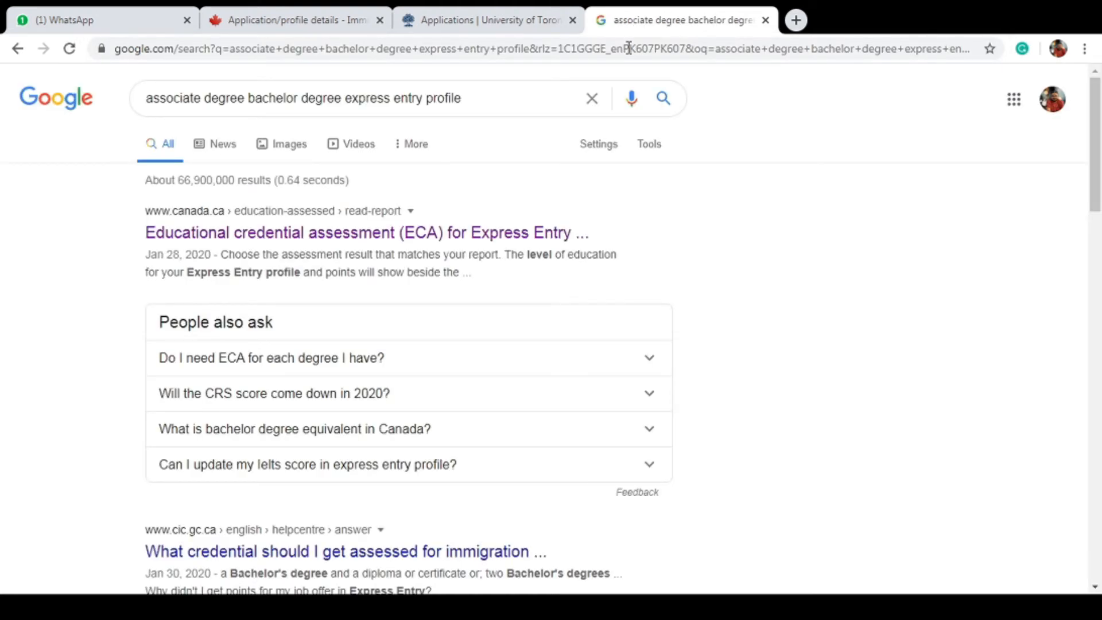
left_click(418, 245)
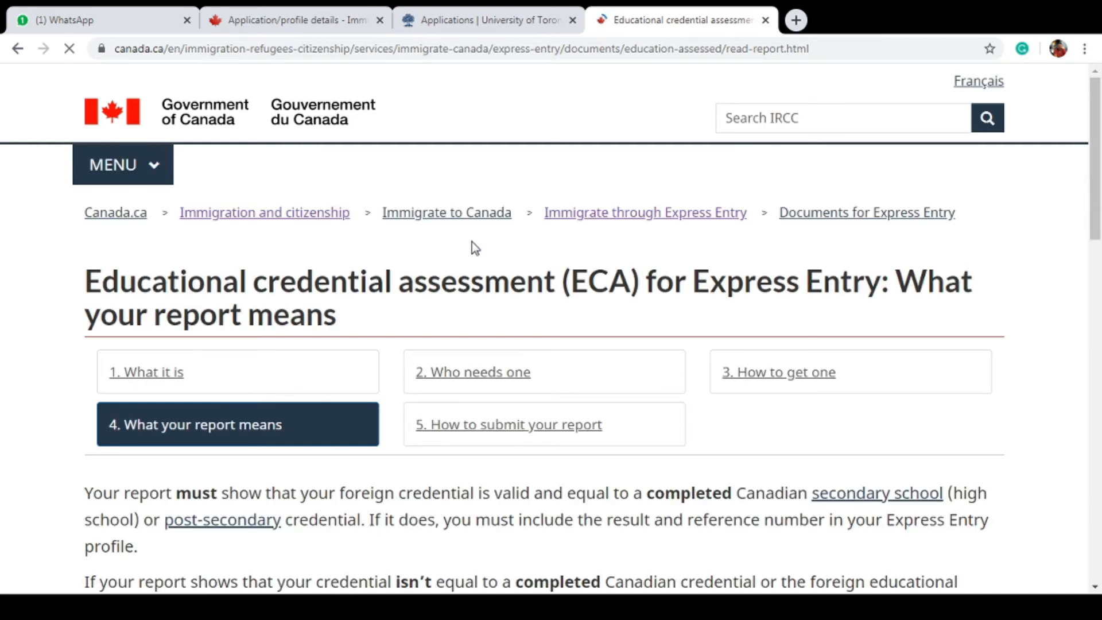
Show the Comprehensive Ranking System points table on the Canada.ca ECA page
left_click_drag(1098, 151, 1099, 421)
left_click(303, 282)
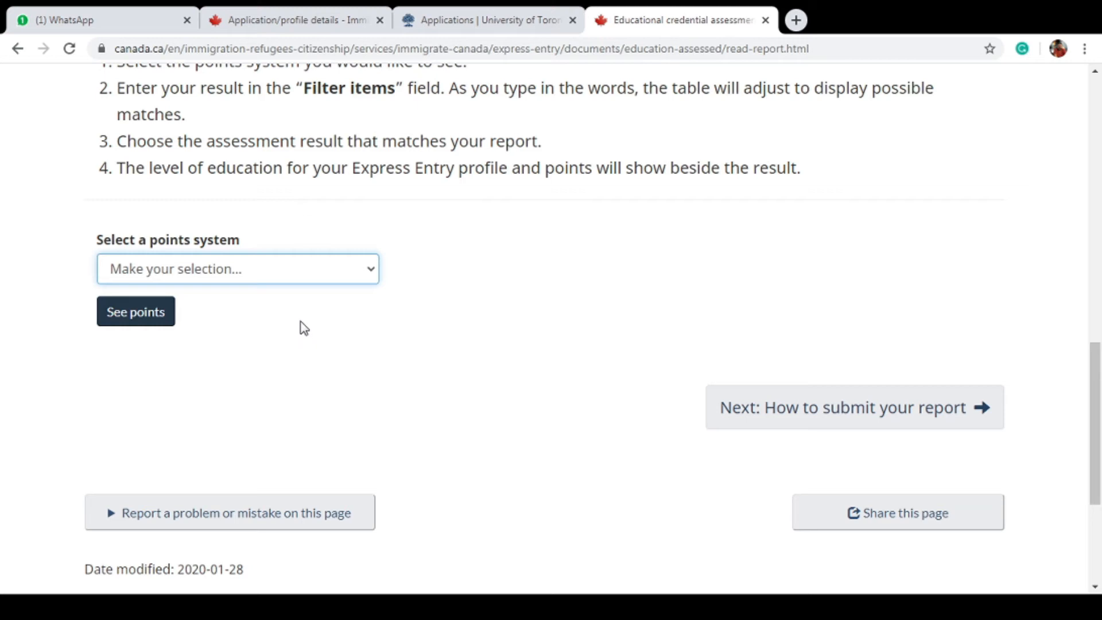
key("Down")
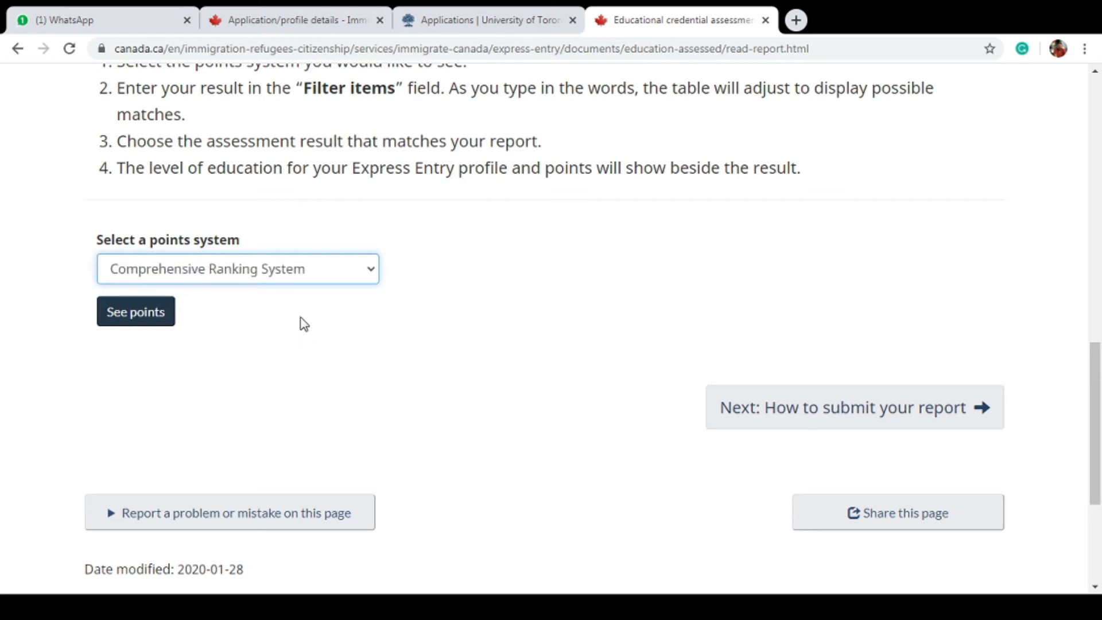
left_click(163, 321)
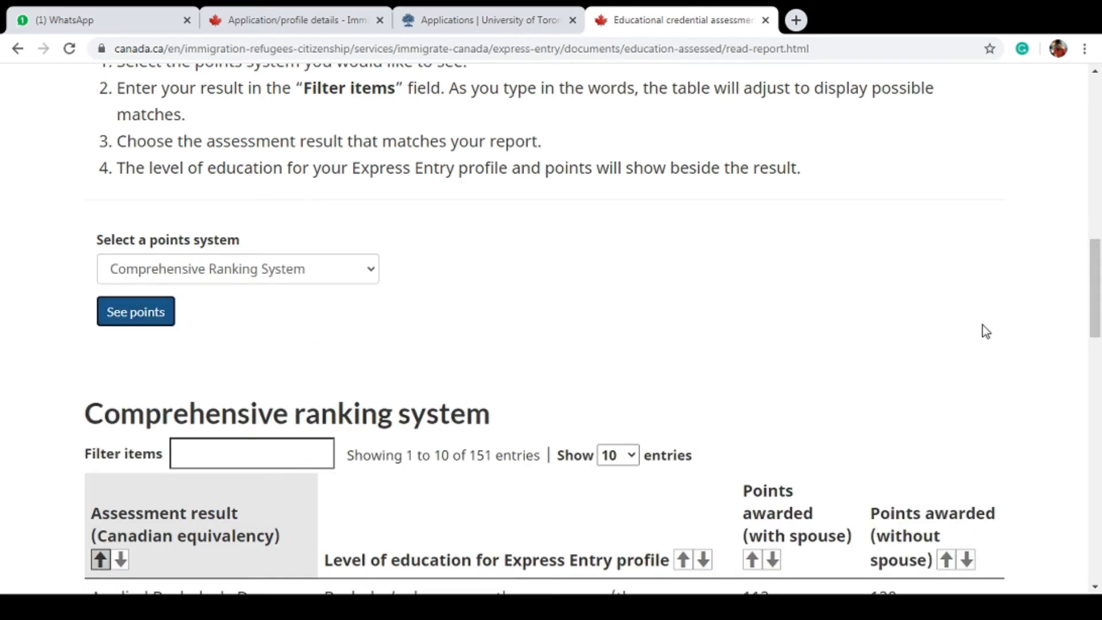
left_click_drag(1096, 282, 1099, 345)
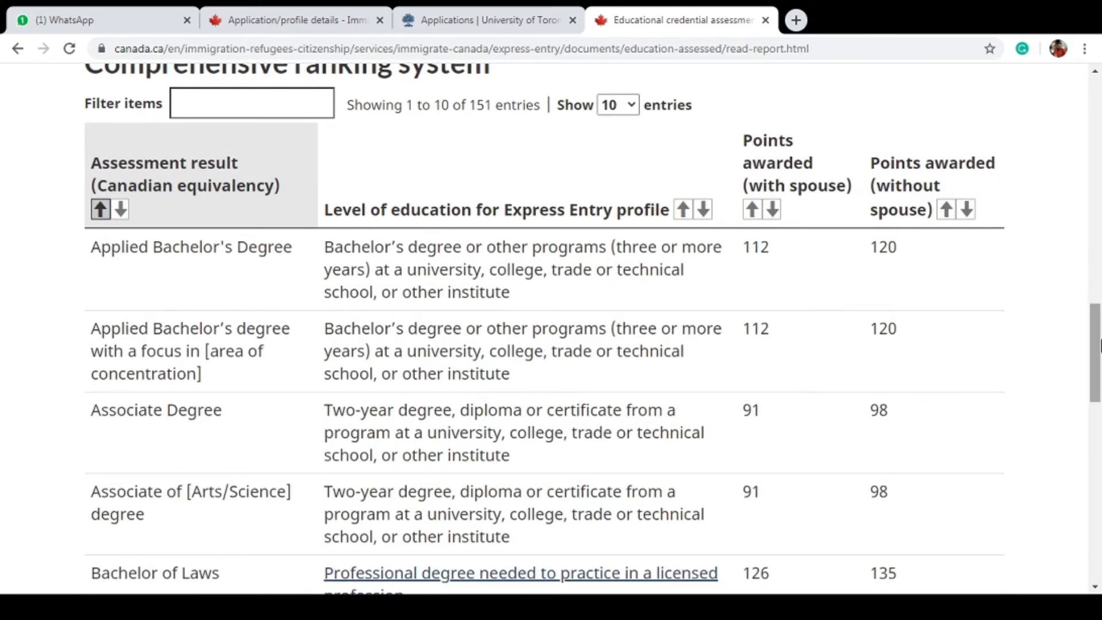
scroll(918, 342, "up", 1)
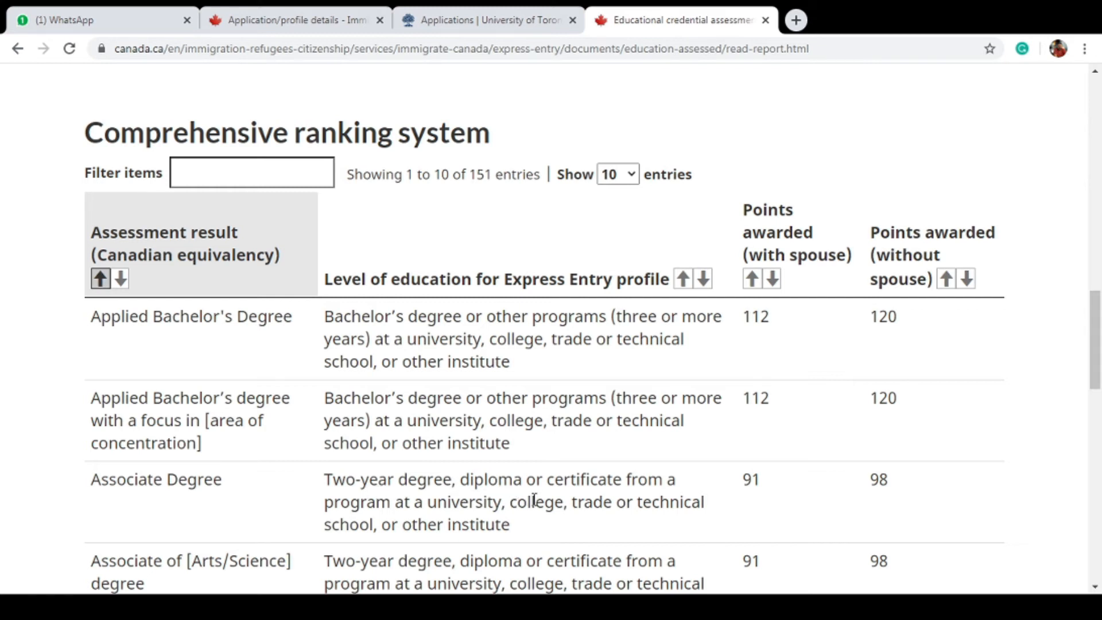
left_click_drag(1096, 369, 1093, 407)
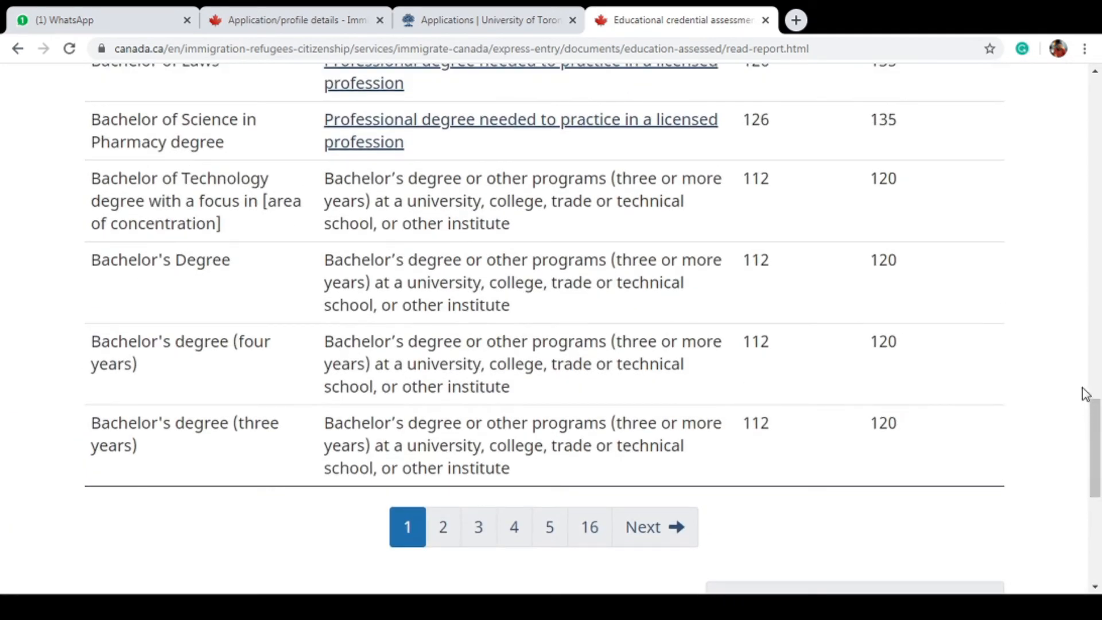
mouse_move(1098, 396)
left_mouse_down()
mouse_move(1097, 304)
mouse_move(1099, 416)
left_mouse_up()
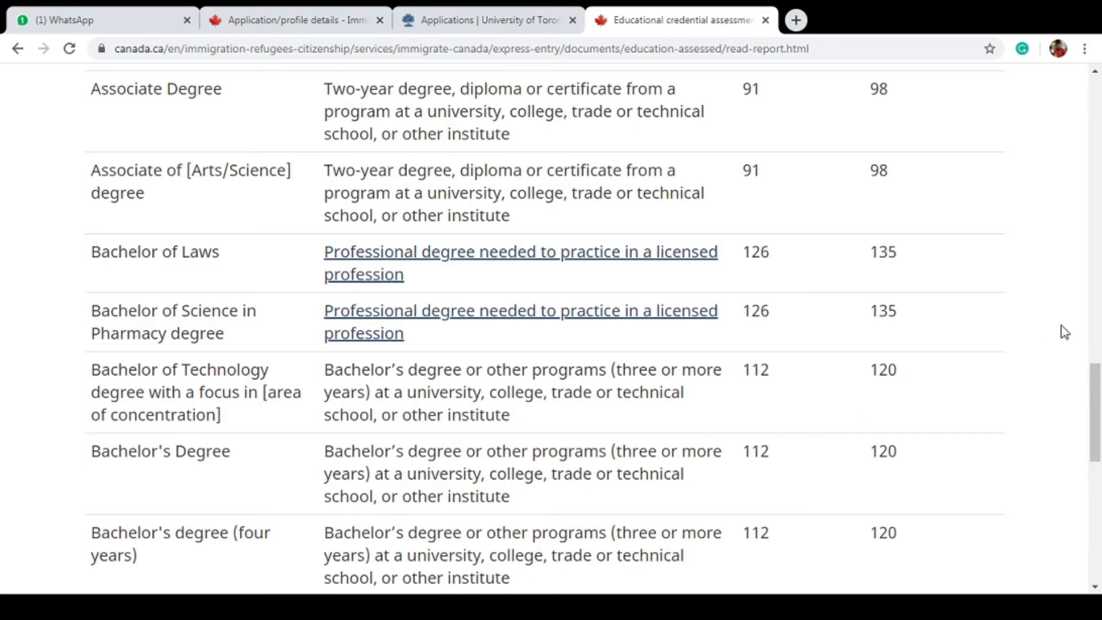
left_click_drag(1098, 405, 1099, 426)
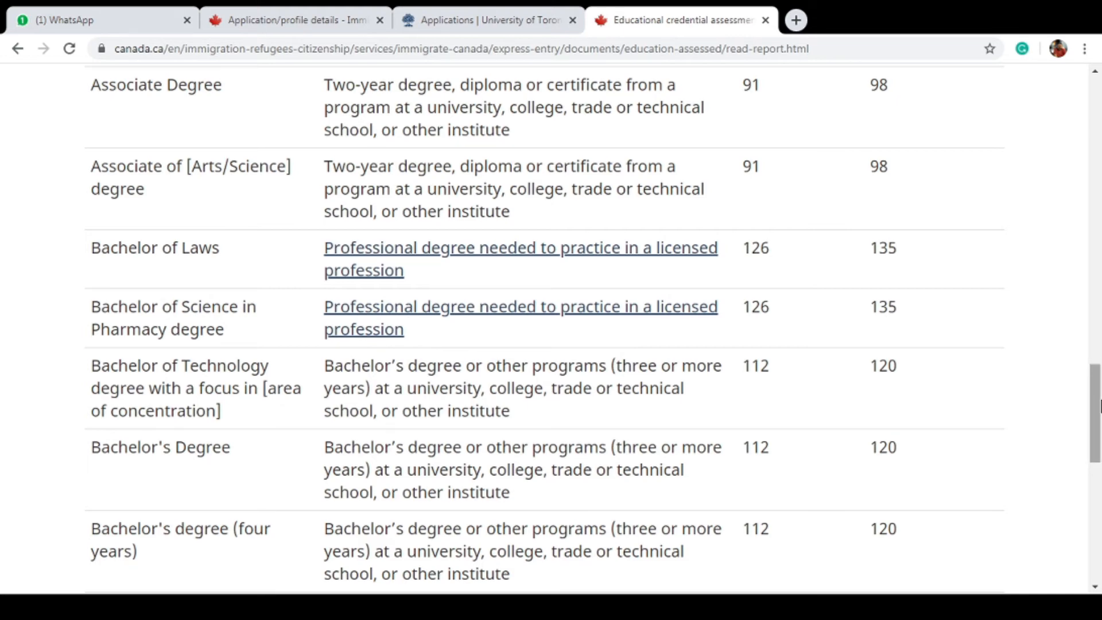
left_click_drag(1100, 402, 1101, 327)
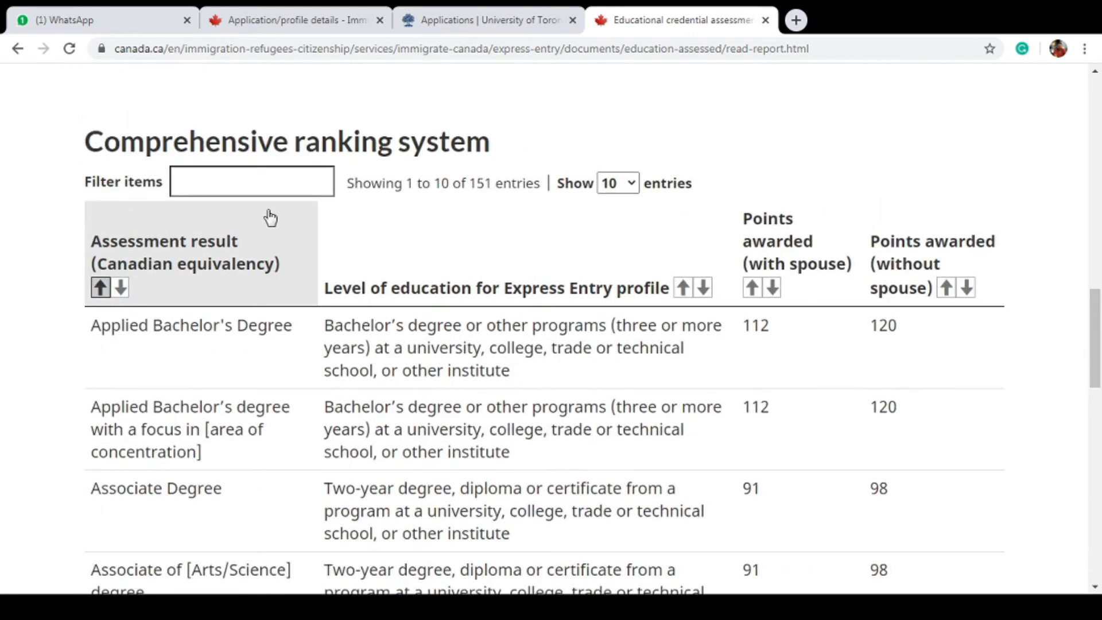
Filter the table for 'two' to find two-year programs, clear it, and return to the profile
left_click(253, 178)
type("two or")
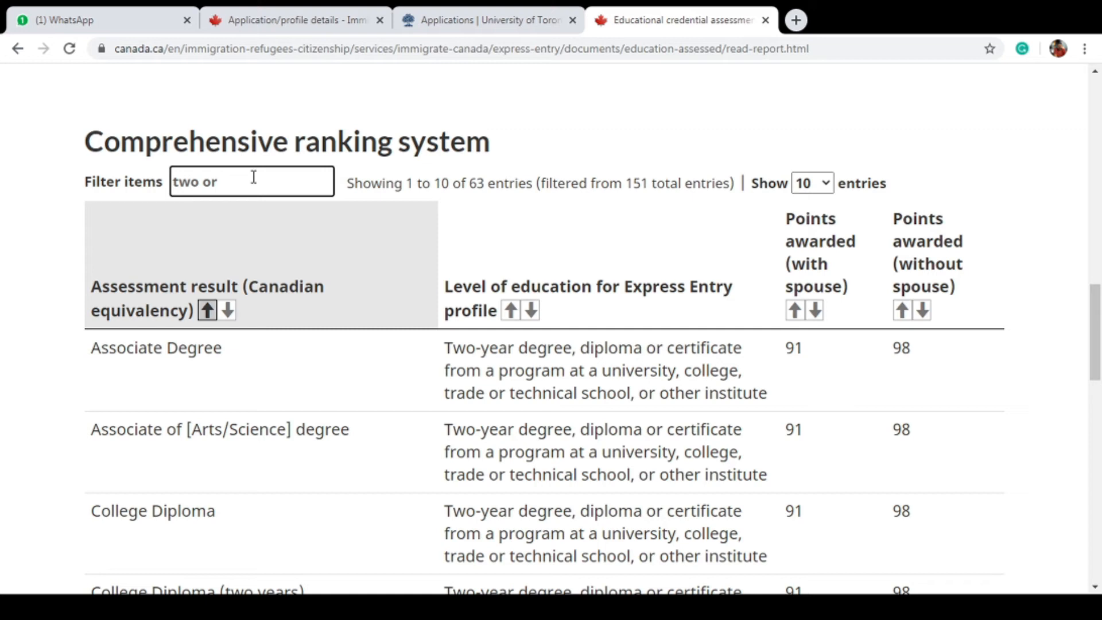
key("BackSpace")
key("BackSpace")
key("BackSpace")
key("BackSpace")
scroll(1097, 240, "up", 15)
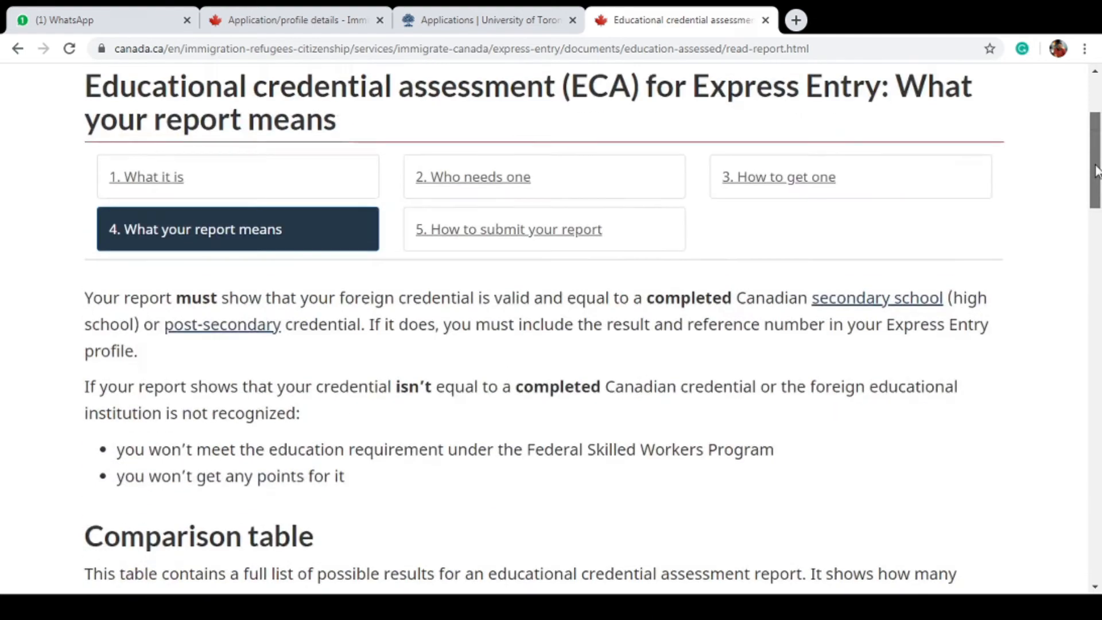
left_click_drag(1089, 129, 1099, 341)
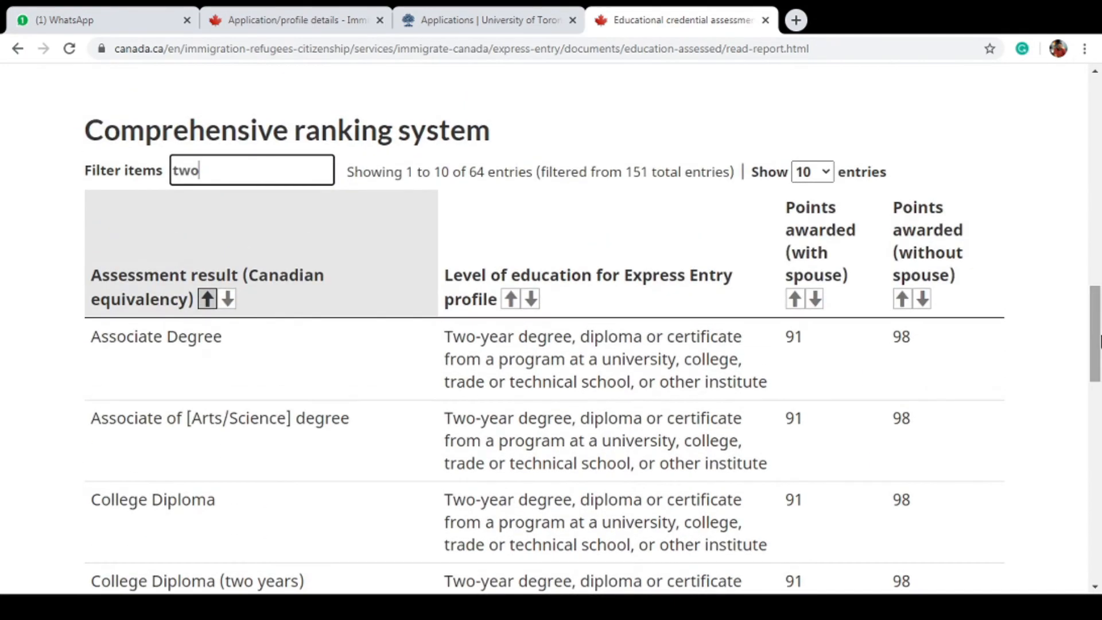
key("BackSpace")
key("BackSpace")
key("BackSpace")
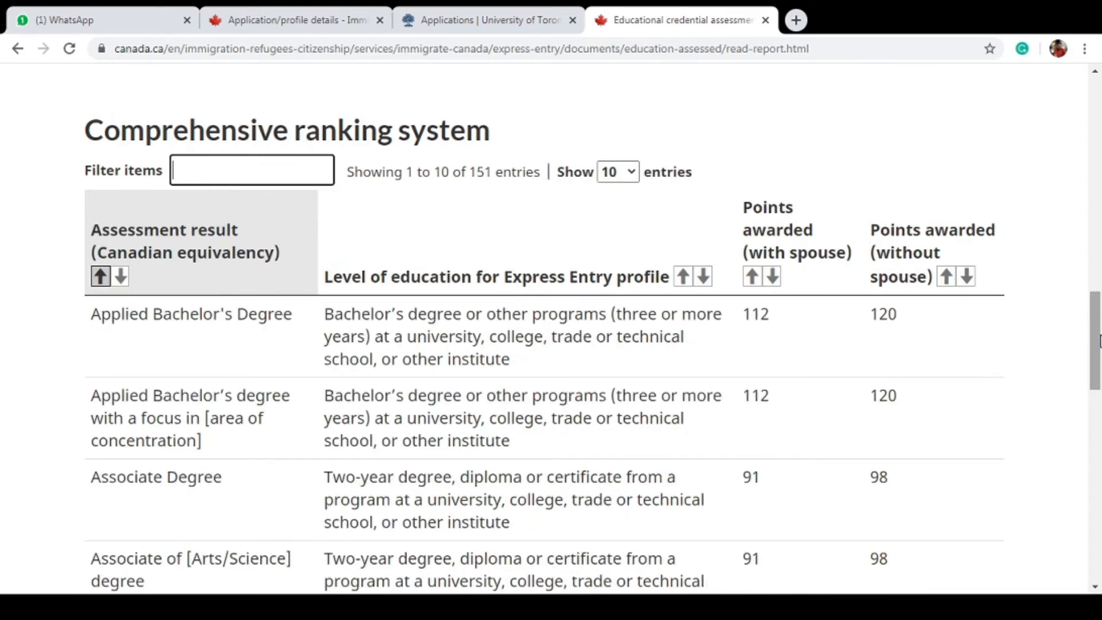
left_click(1099, 470)
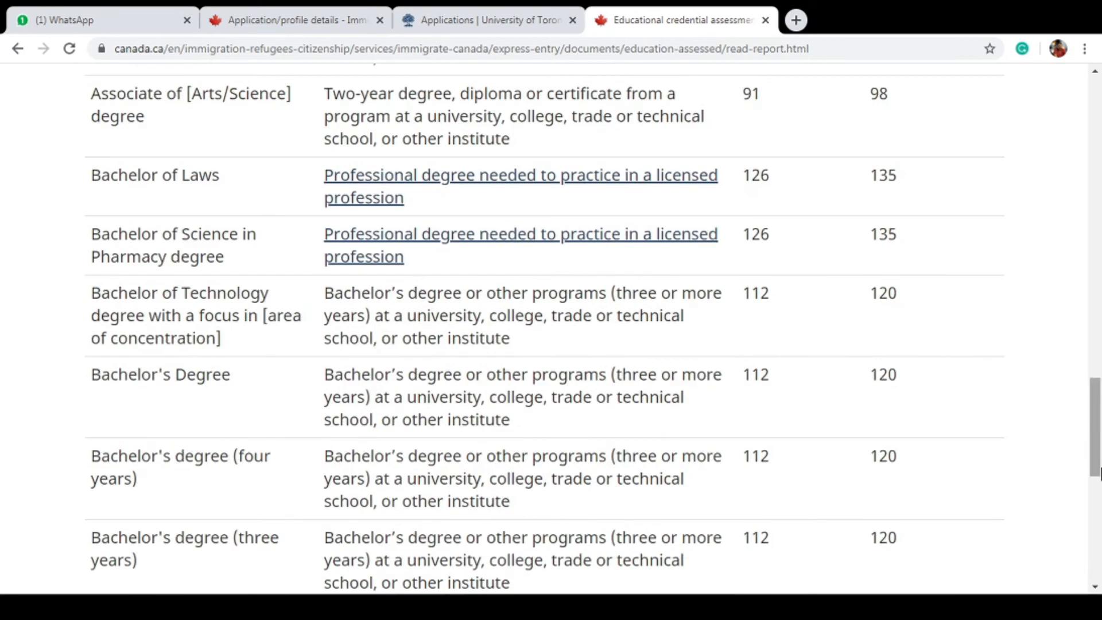
key("ctrl+2")
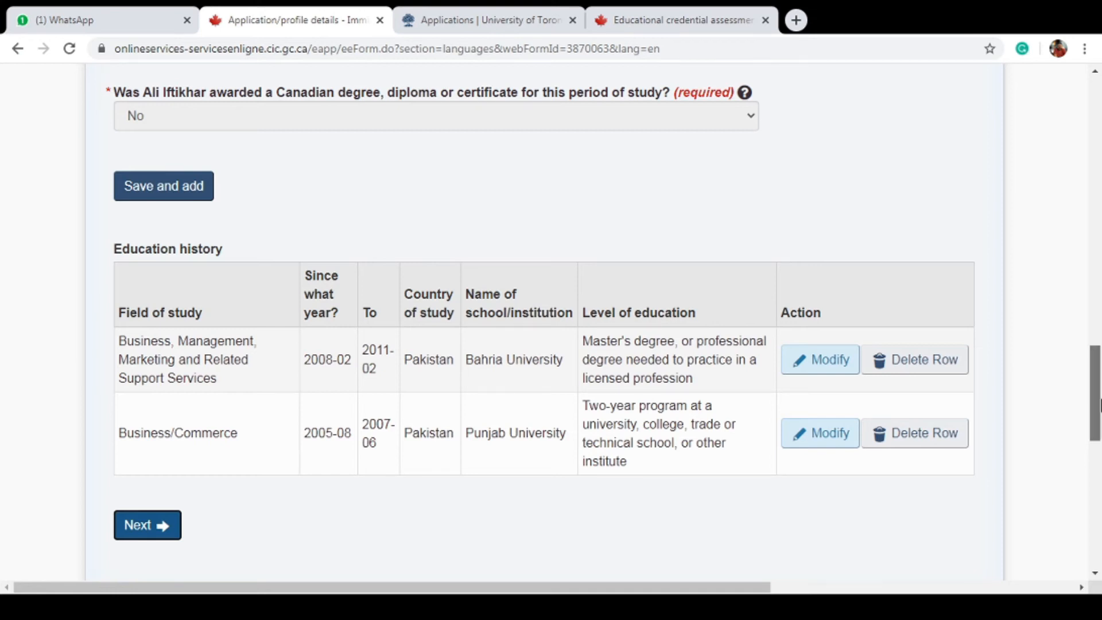
Move past Education history and answer English in the Official languages section
scroll(1099, 405, "down", 3)
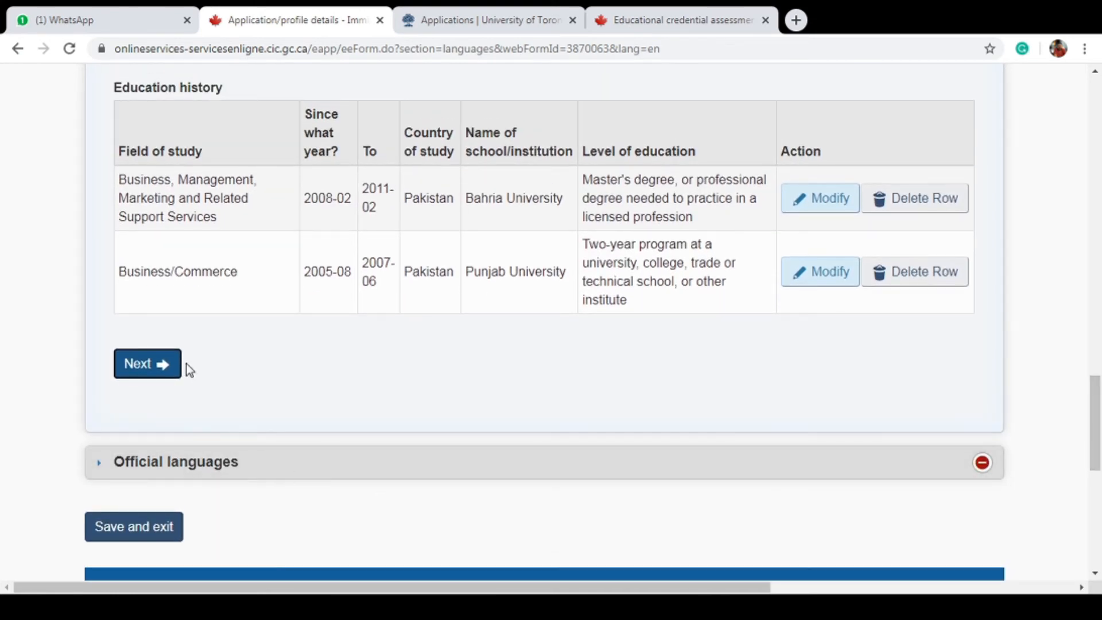
left_click(167, 372)
left_click(911, 471)
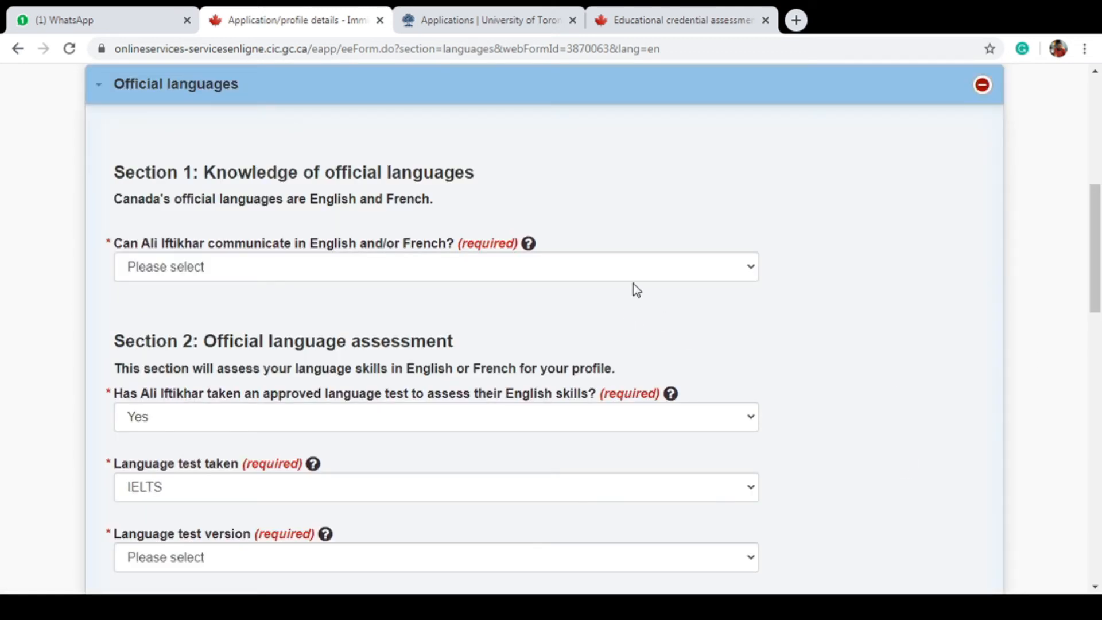
left_click(641, 271)
left_click(630, 311)
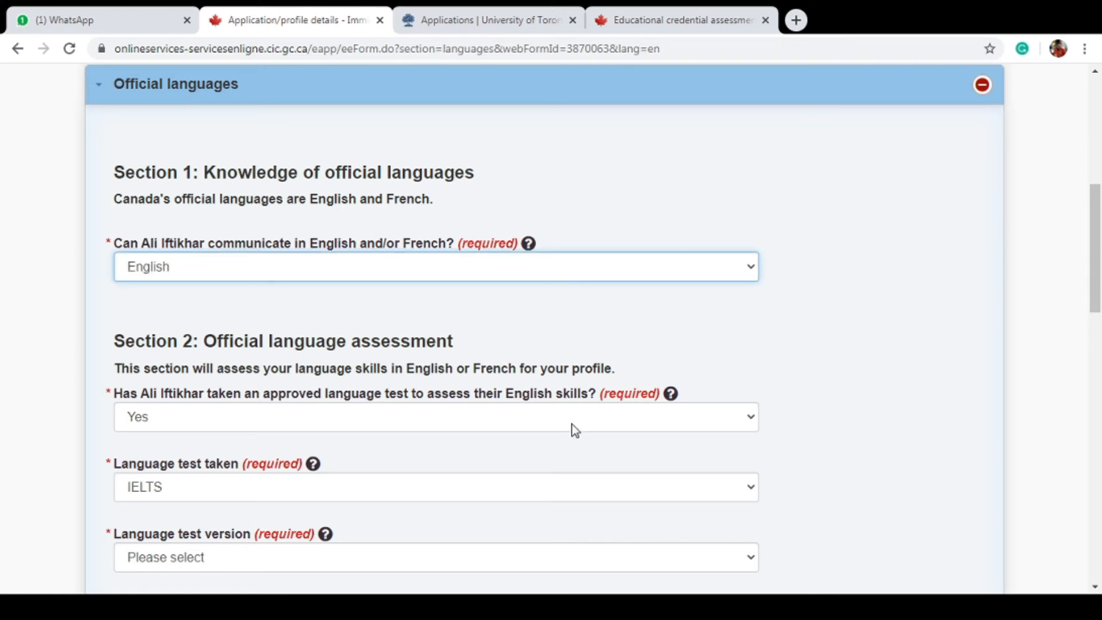
Choose IELTS General Training as the English test version and save the language section
left_click_drag(1094, 252, 1099, 317)
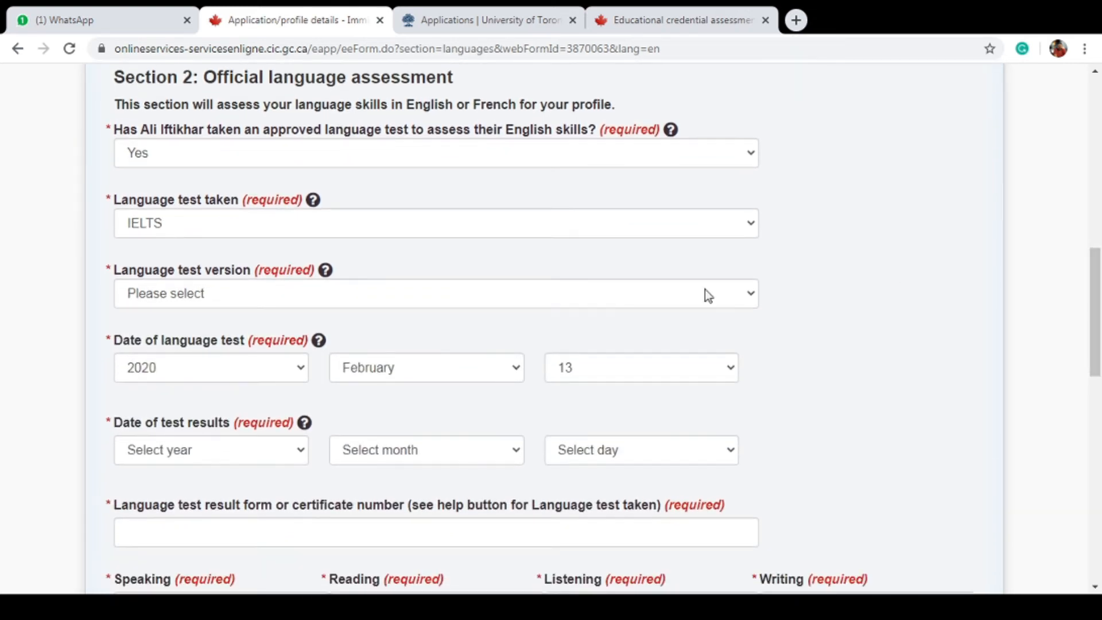
left_click(396, 302)
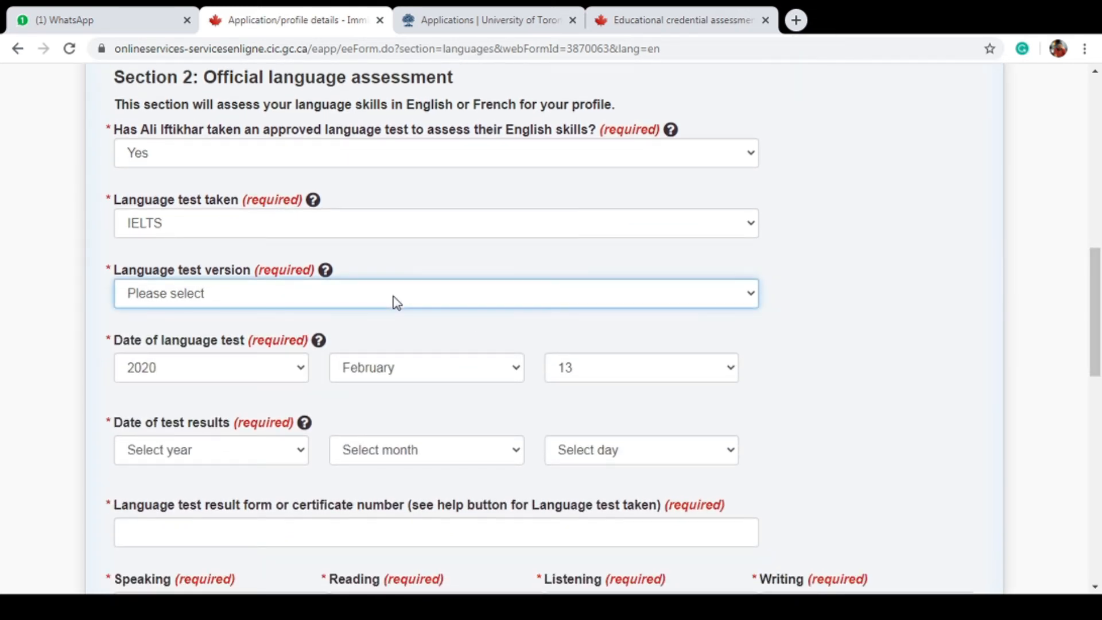
left_click(395, 331)
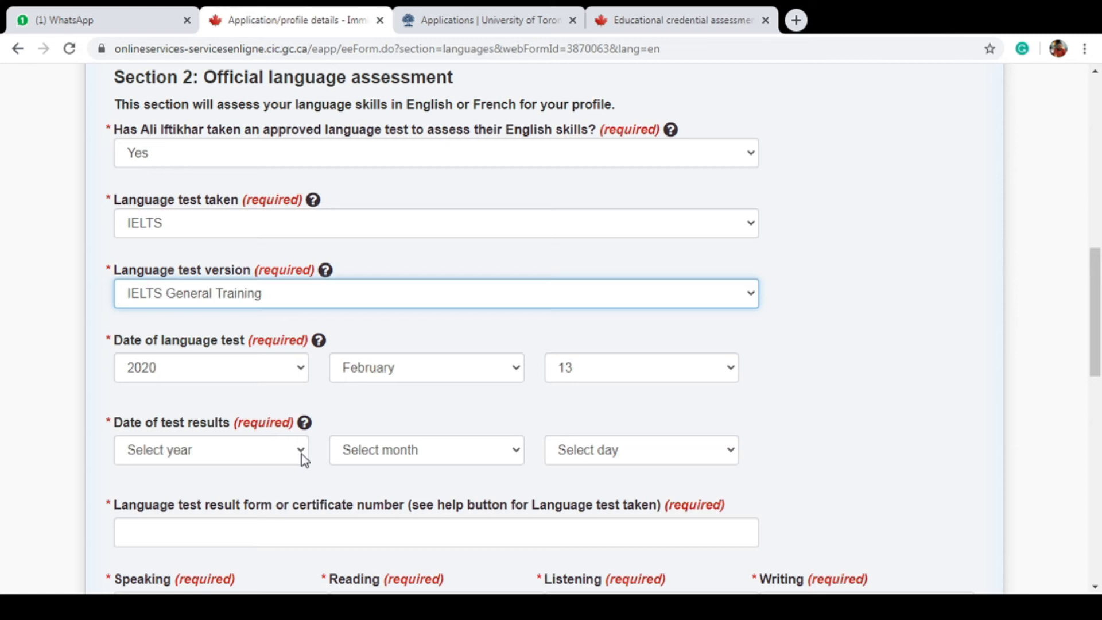
left_click(304, 424)
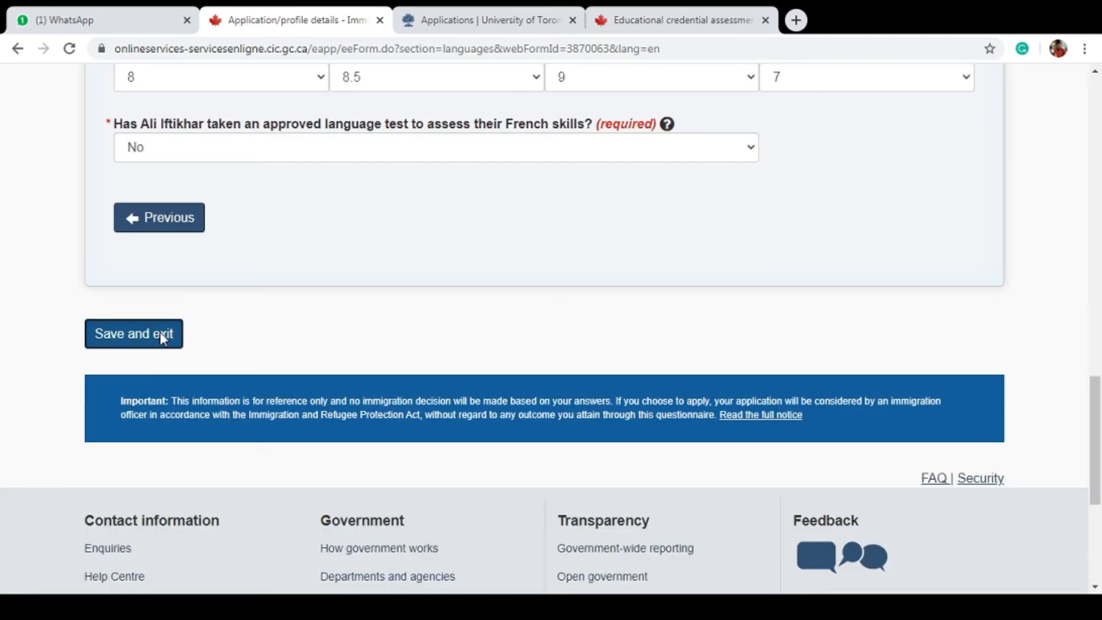
left_click(160, 334)
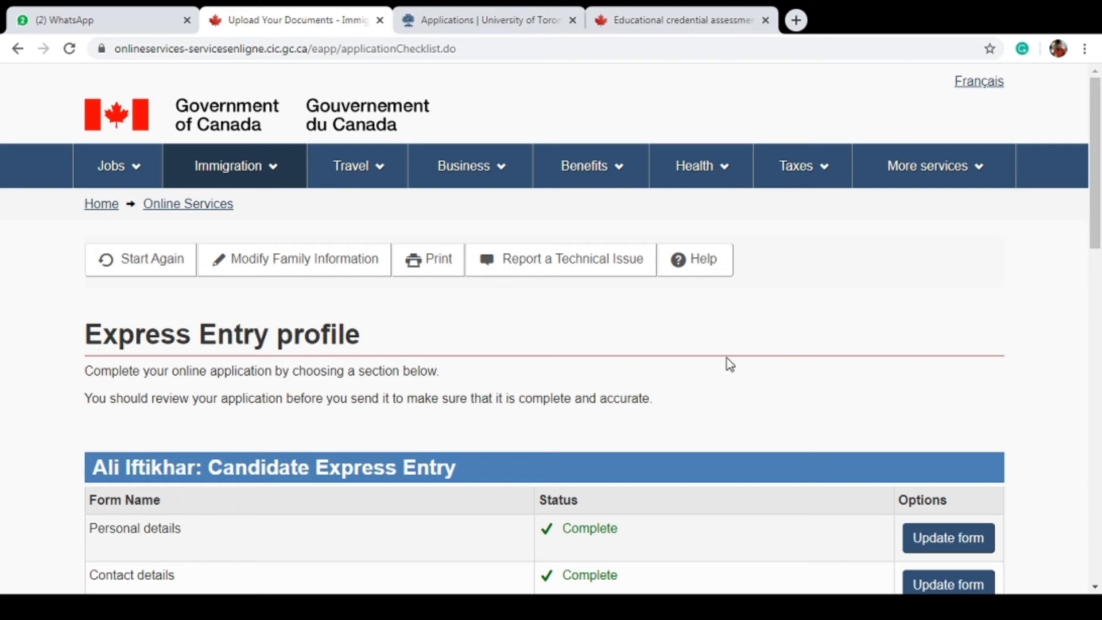
Select all provinces and territories and answer Yes to the British Columbia and Ontario consents
scroll(730, 365, "down", 3)
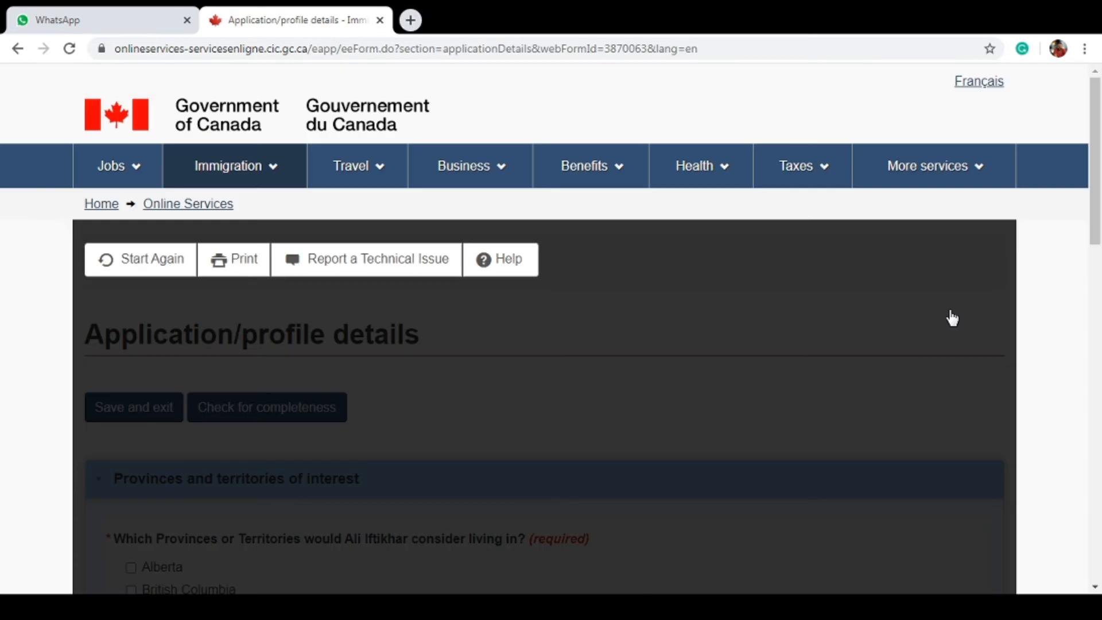
left_click_drag(1099, 179, 1098, 290)
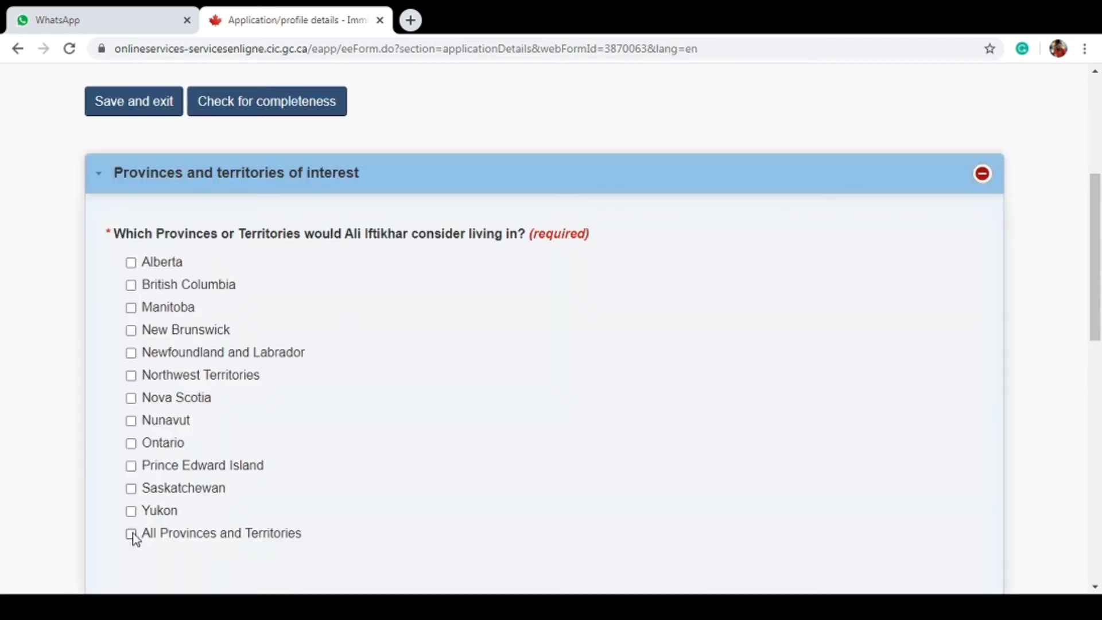
left_click(132, 533)
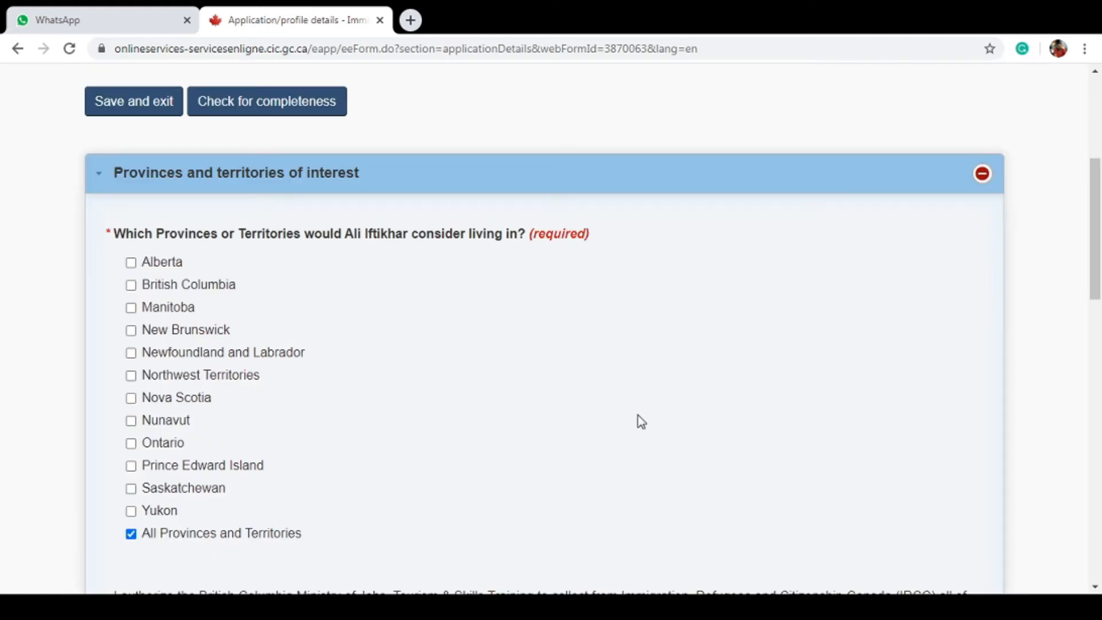
left_click_drag(1099, 191, 1099, 285)
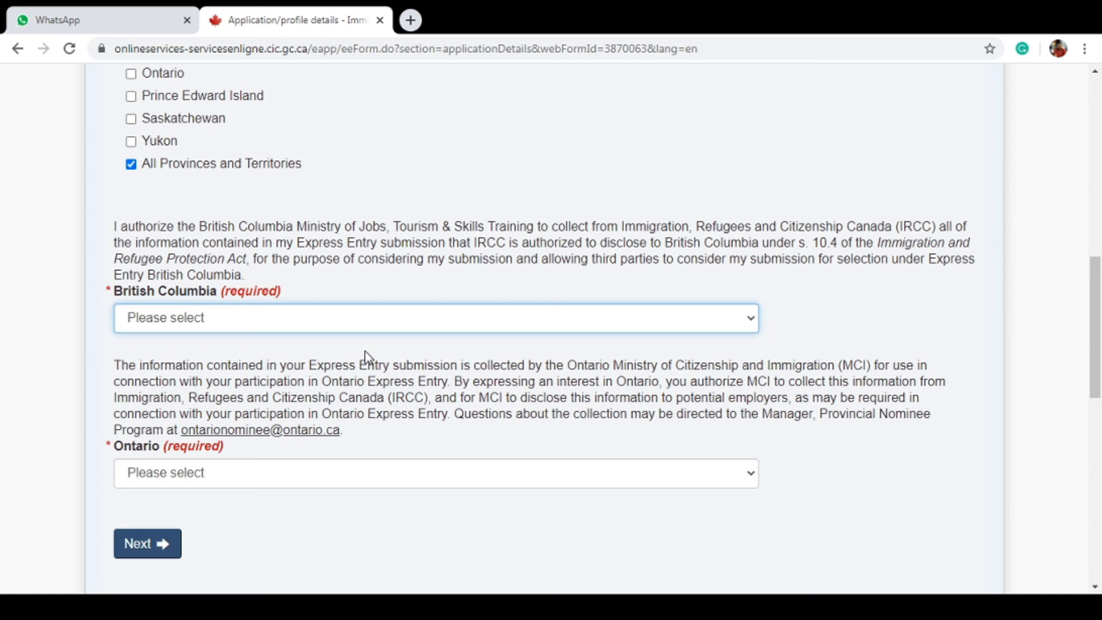
key("Down")
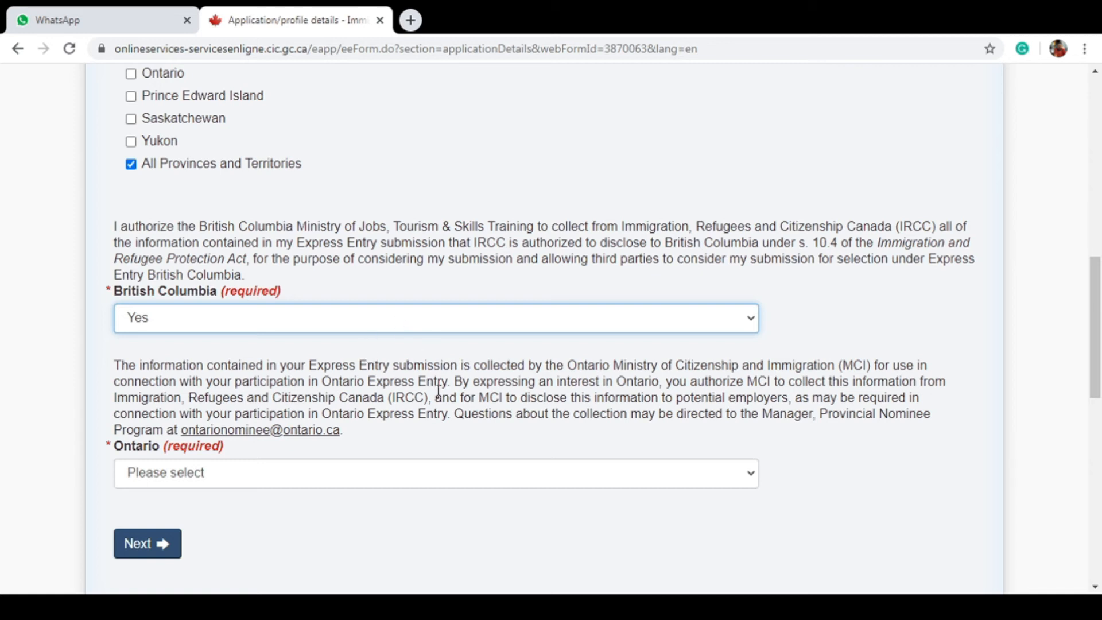
scroll(1095, 317, "down", 2)
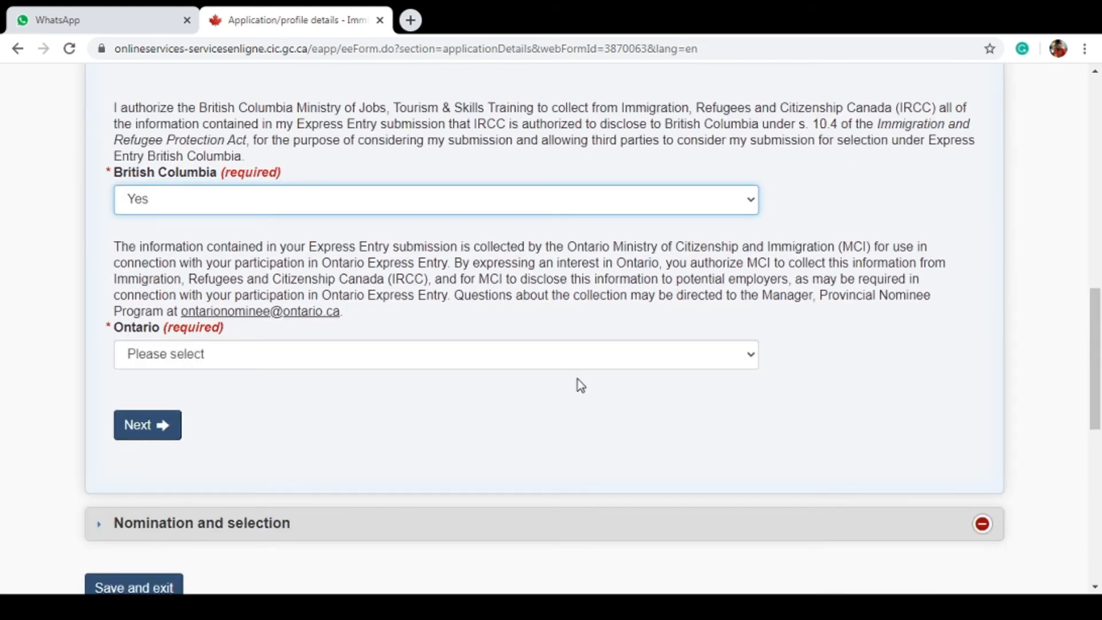
left_click(577, 363)
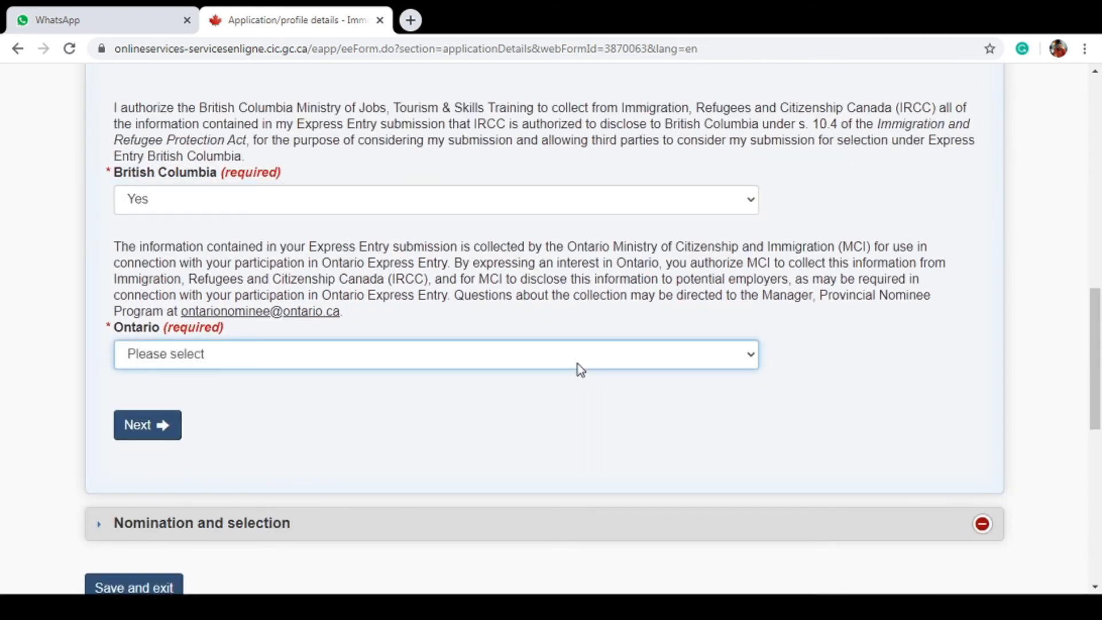
left_click(575, 400)
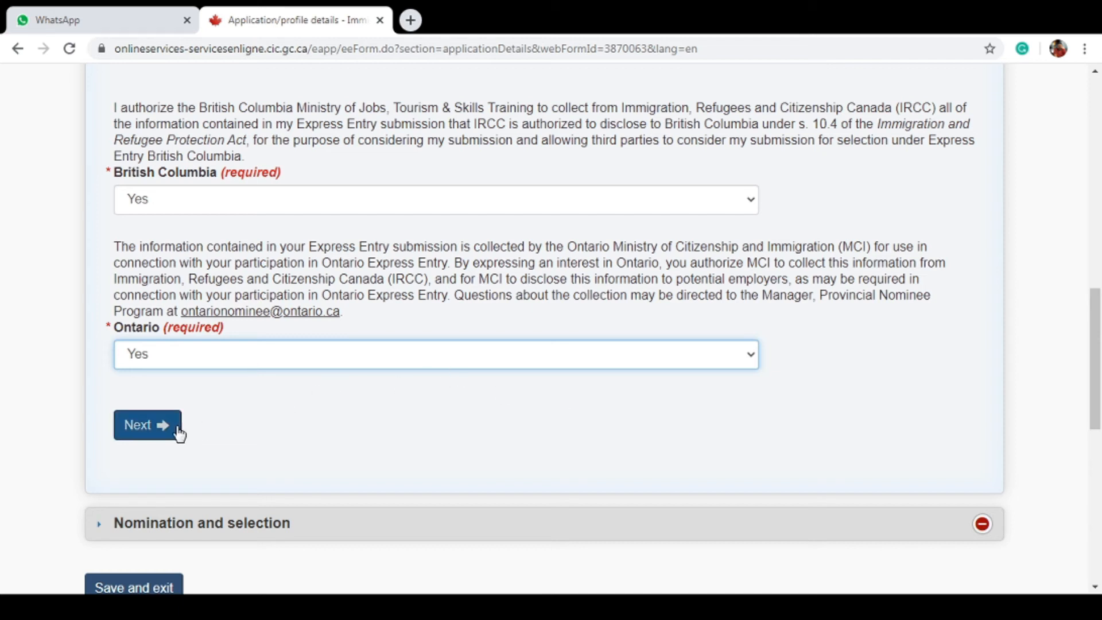
Answer No to having a provincial nomination and save the profile answers
left_click(146, 425)
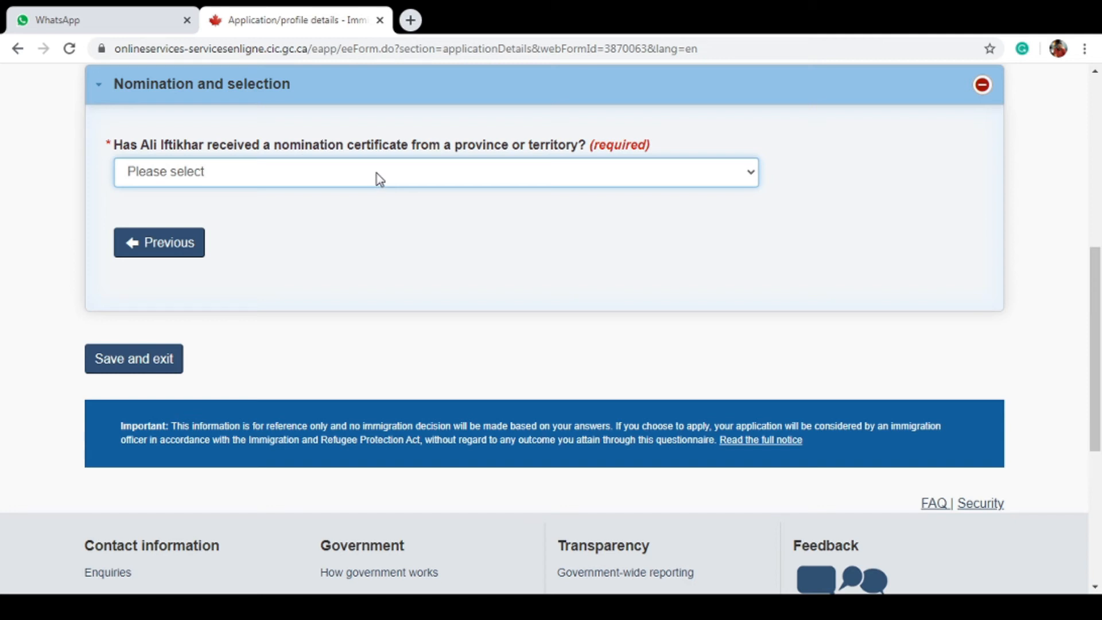
left_click(374, 225)
left_click(165, 358)
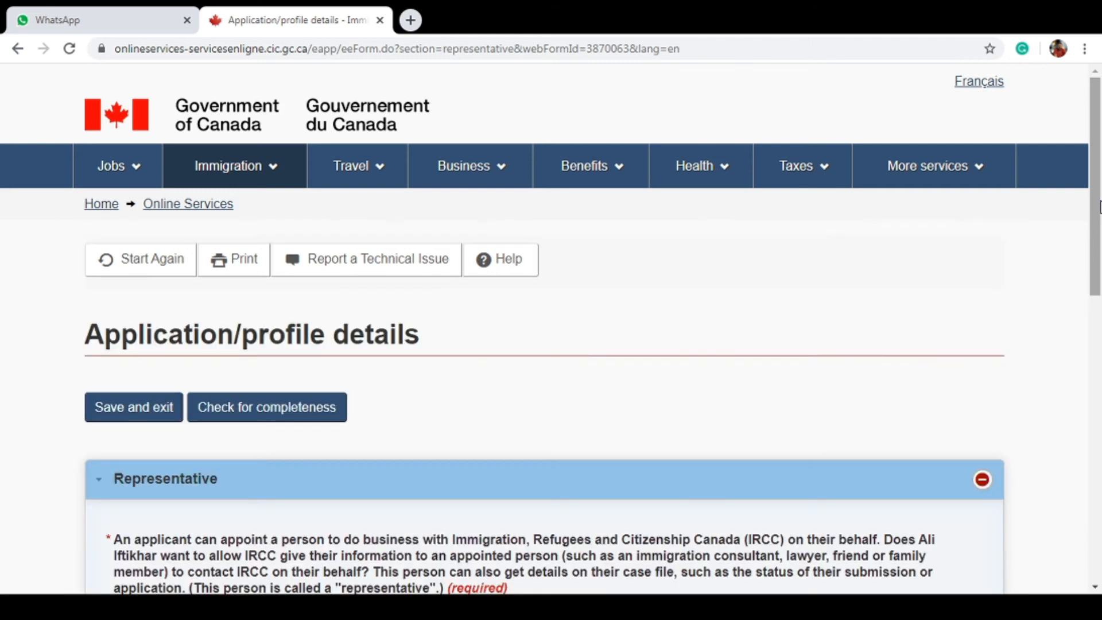
Answer No to the question about appointing a representative
left_click_drag(1100, 205, 1100, 302)
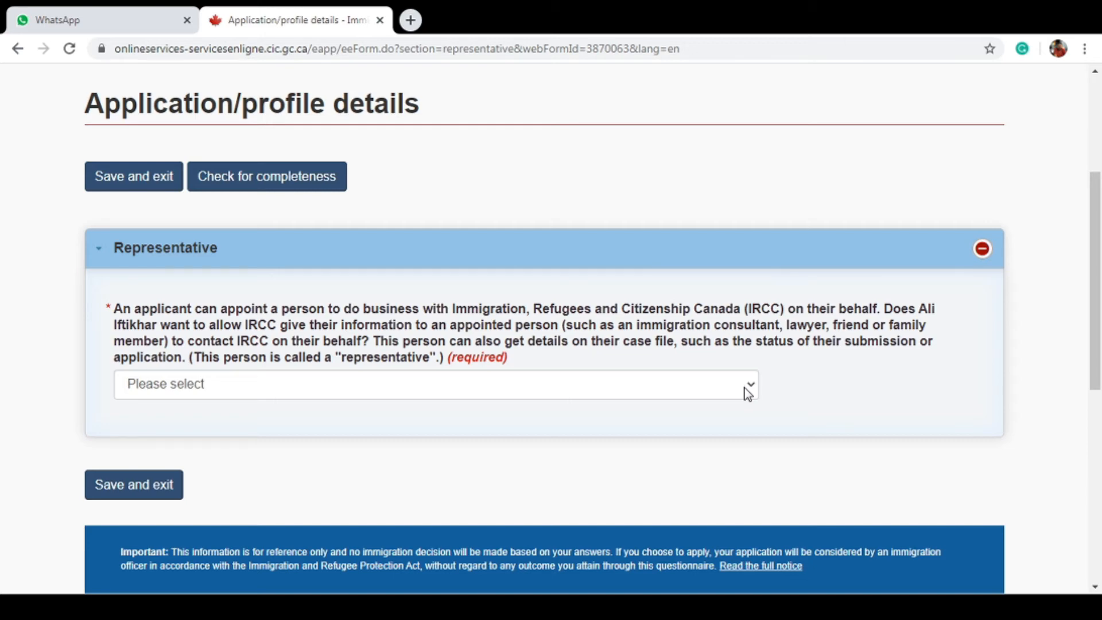
left_click(747, 395)
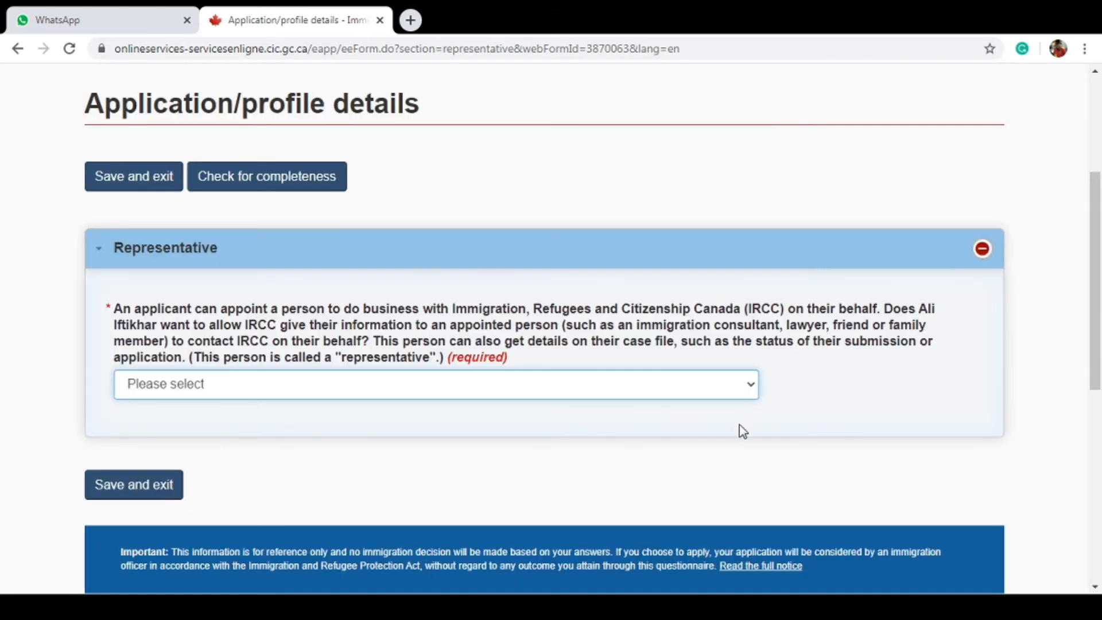
left_click(738, 424)
Save the application details and open the Work history form from the checklist
left_click(147, 484)
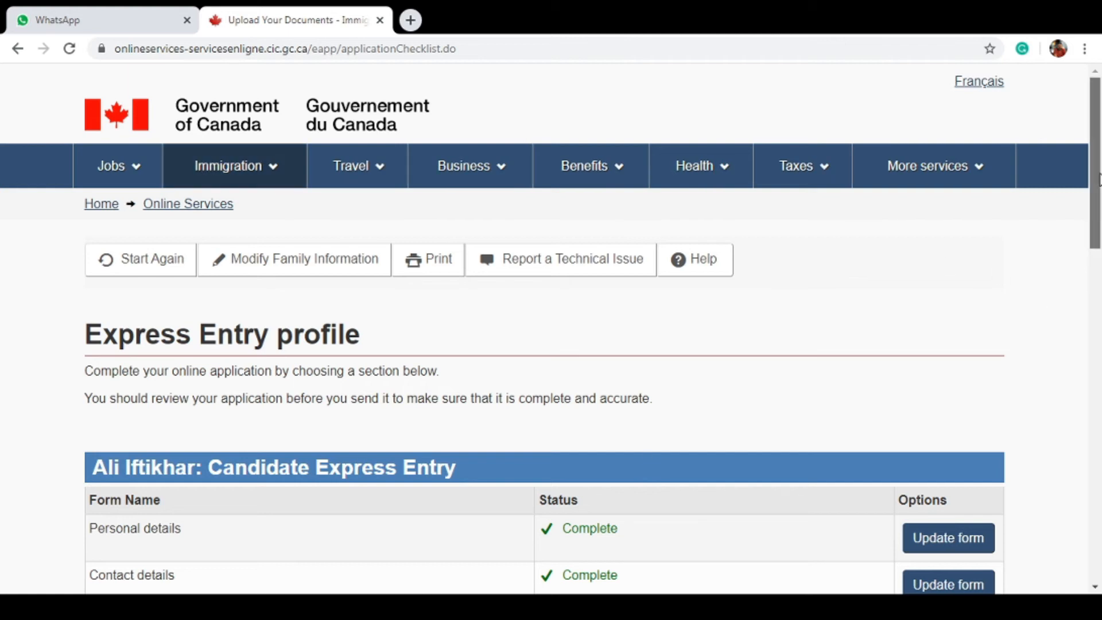
scroll(1099, 224, "down", 2)
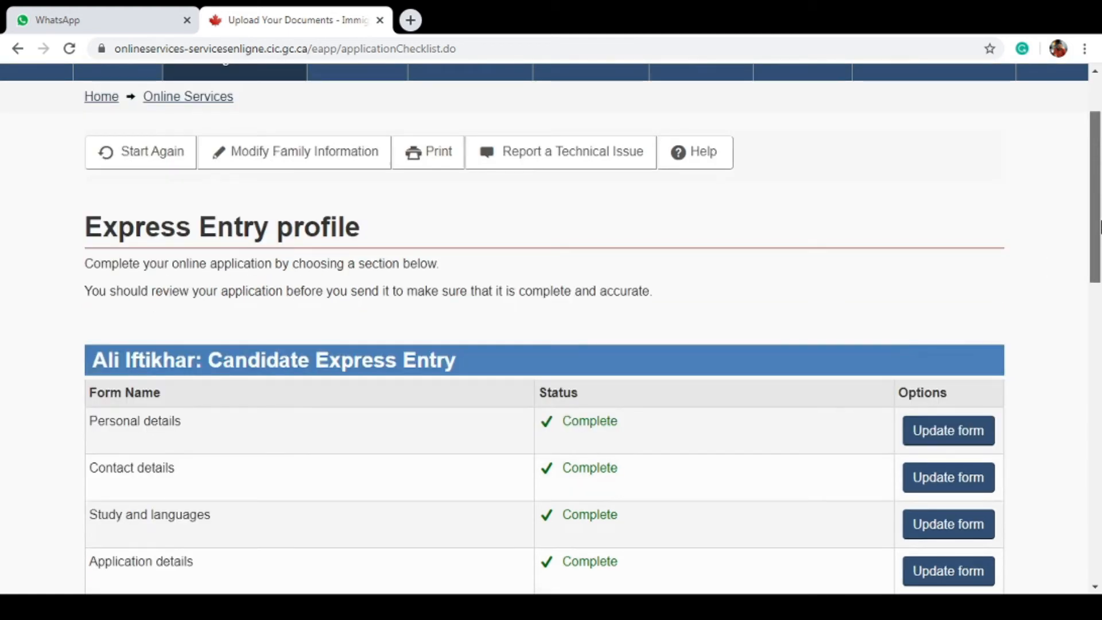
left_click(948, 571)
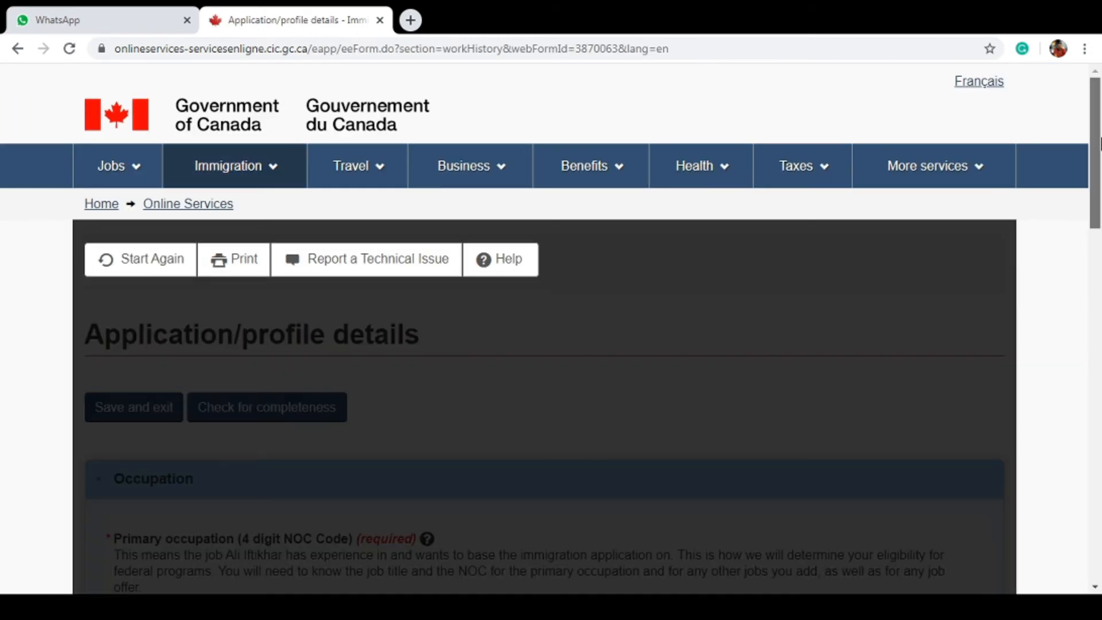
Choose NOC 0621 Retail and wholesale trade managers as the primary occupation
left_click_drag(1099, 143, 1099, 234)
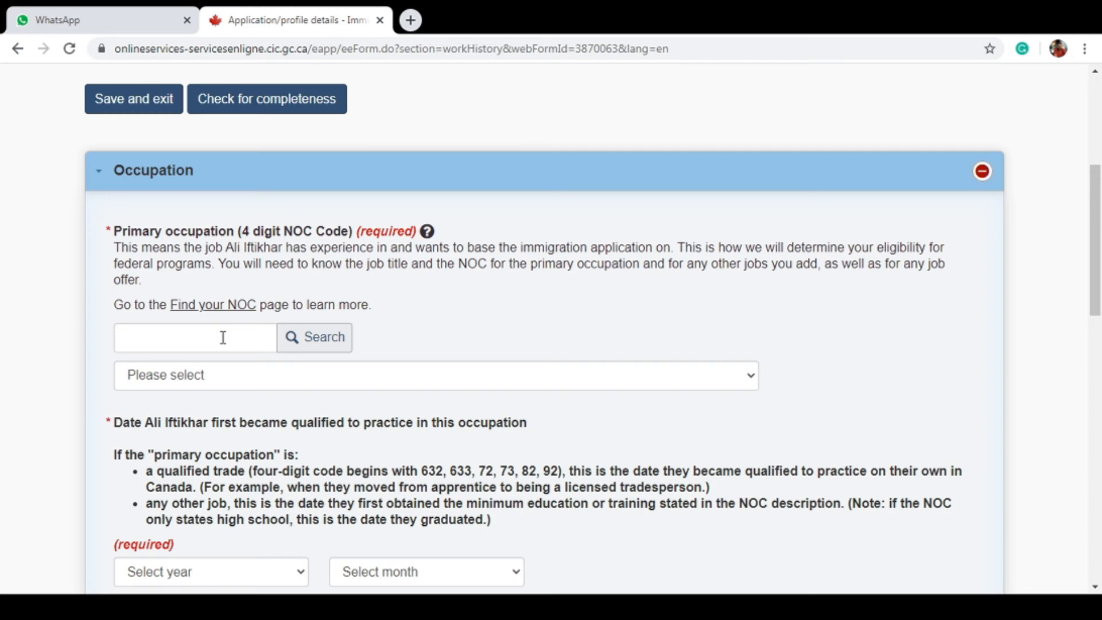
left_click(223, 338)
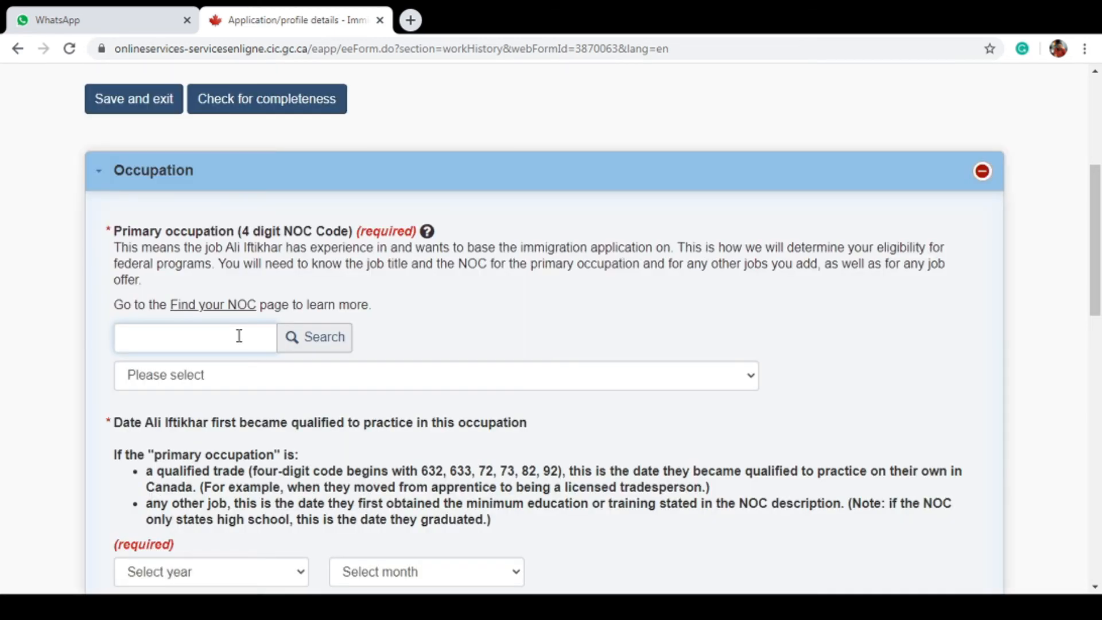
type("0621")
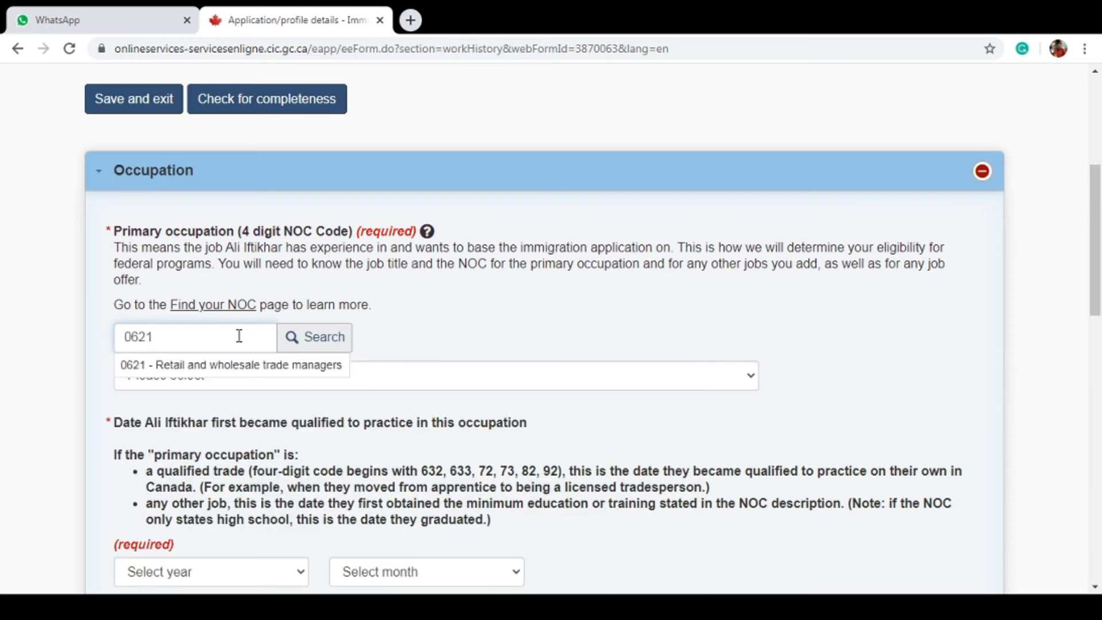
left_click(247, 371)
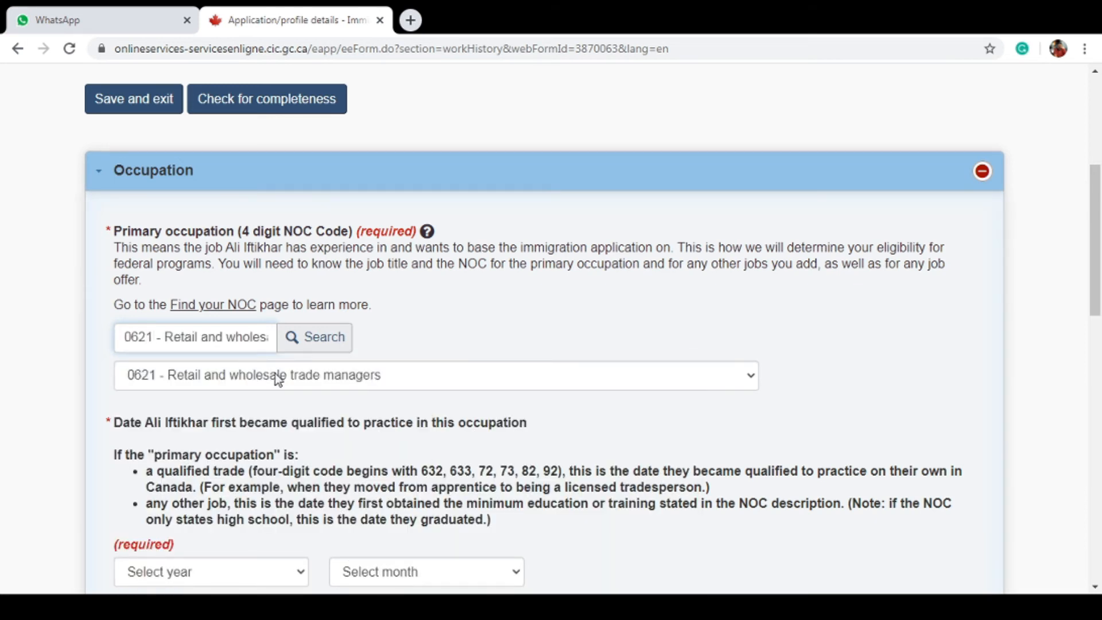
left_click(274, 374)
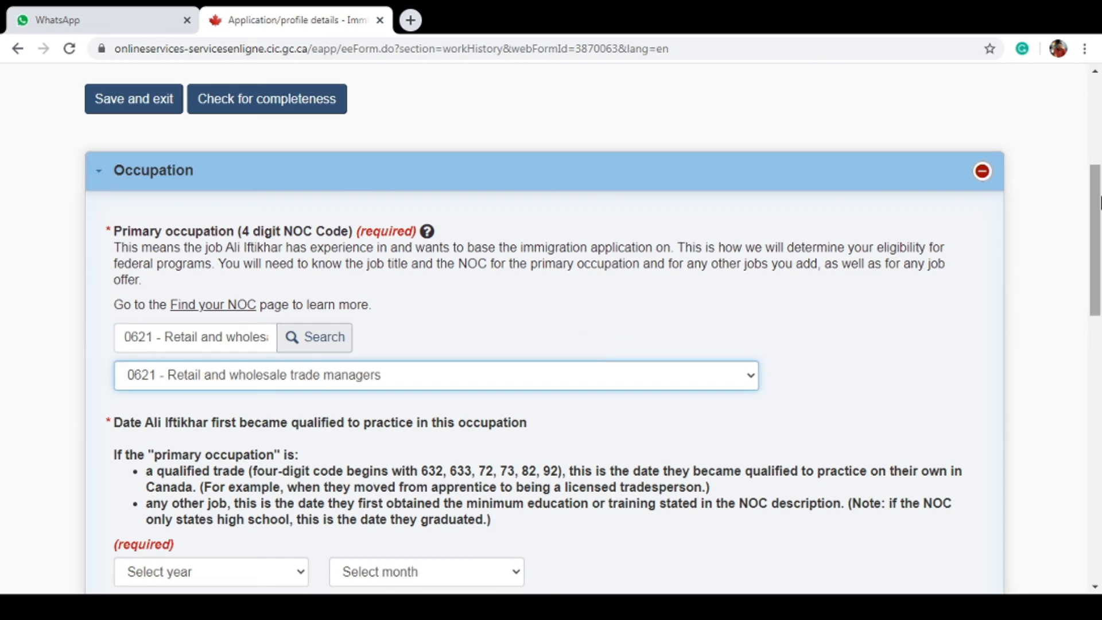
Set the qualification date to October 2012 and continue
left_click_drag(1100, 202, 1099, 256)
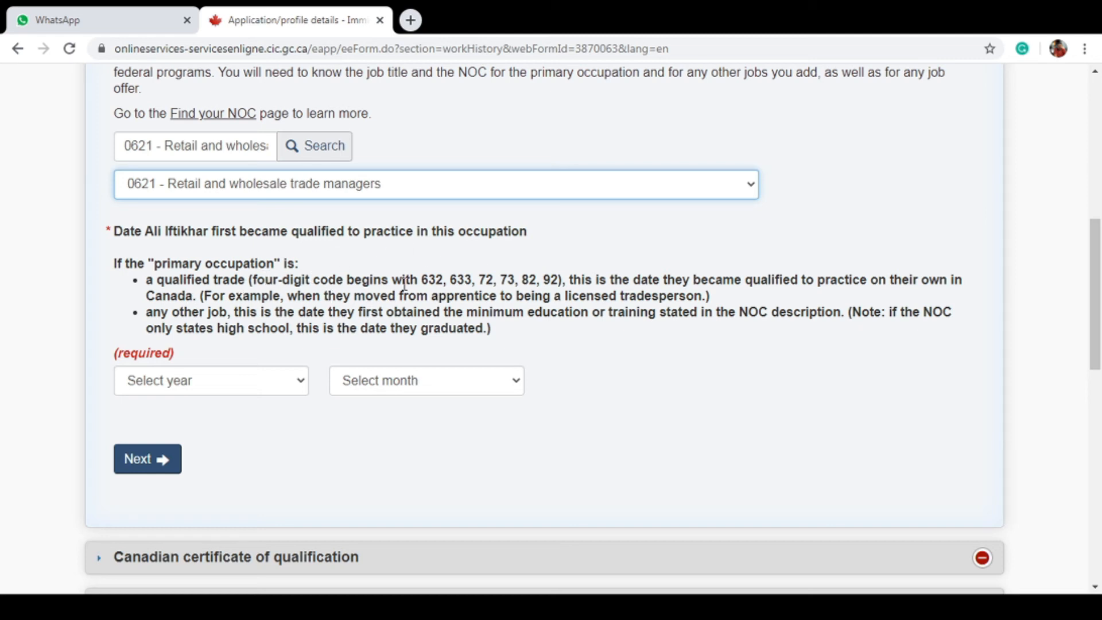
left_click(292, 389)
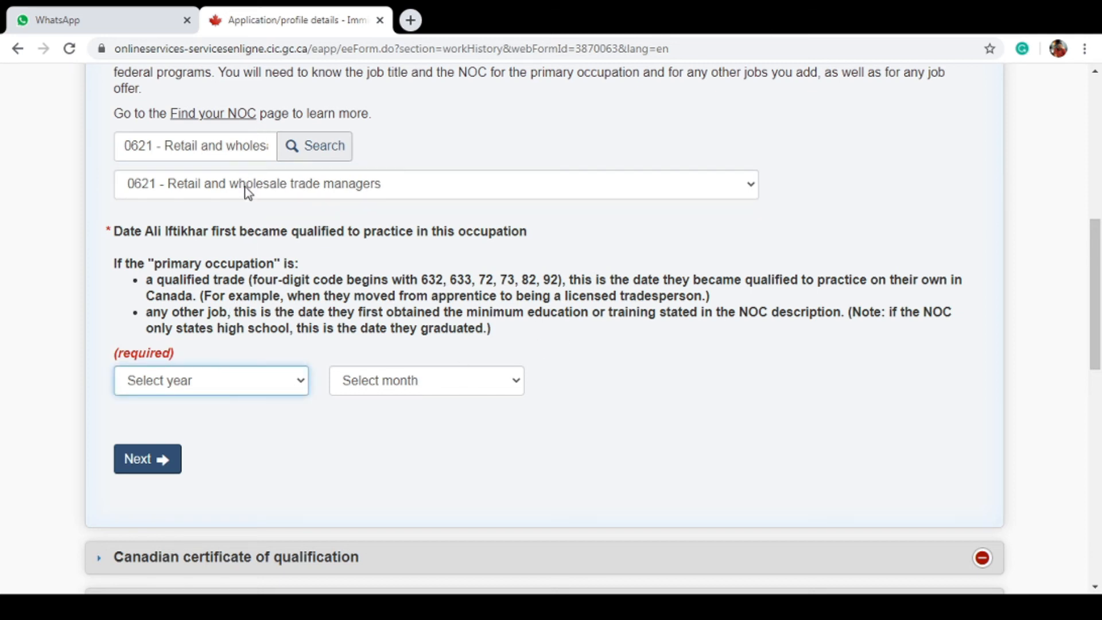
type("2012")
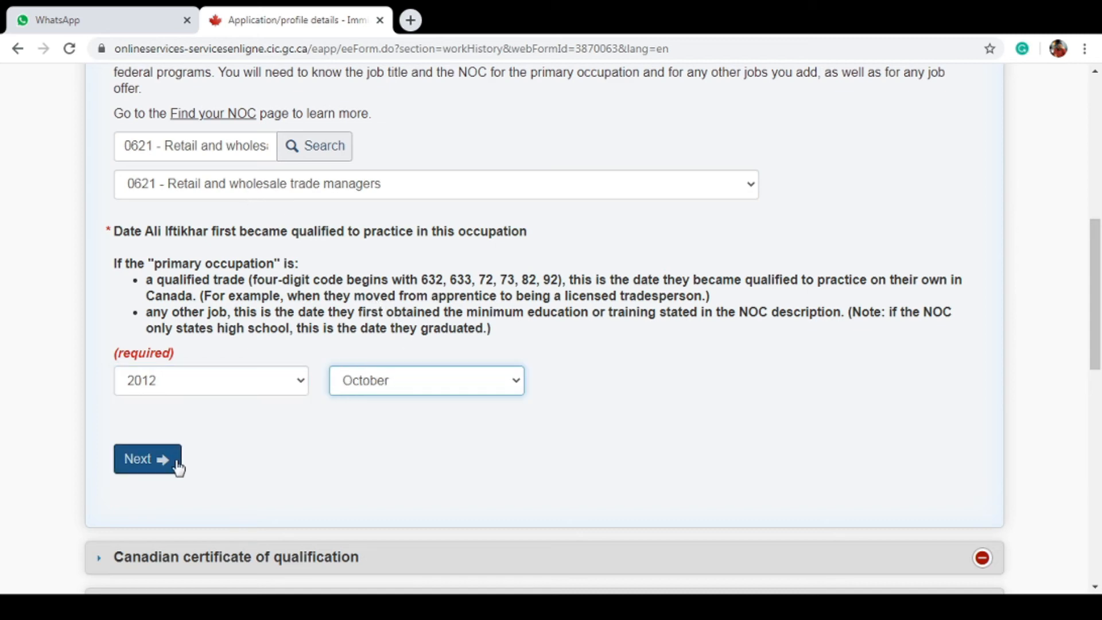
left_click(177, 462)
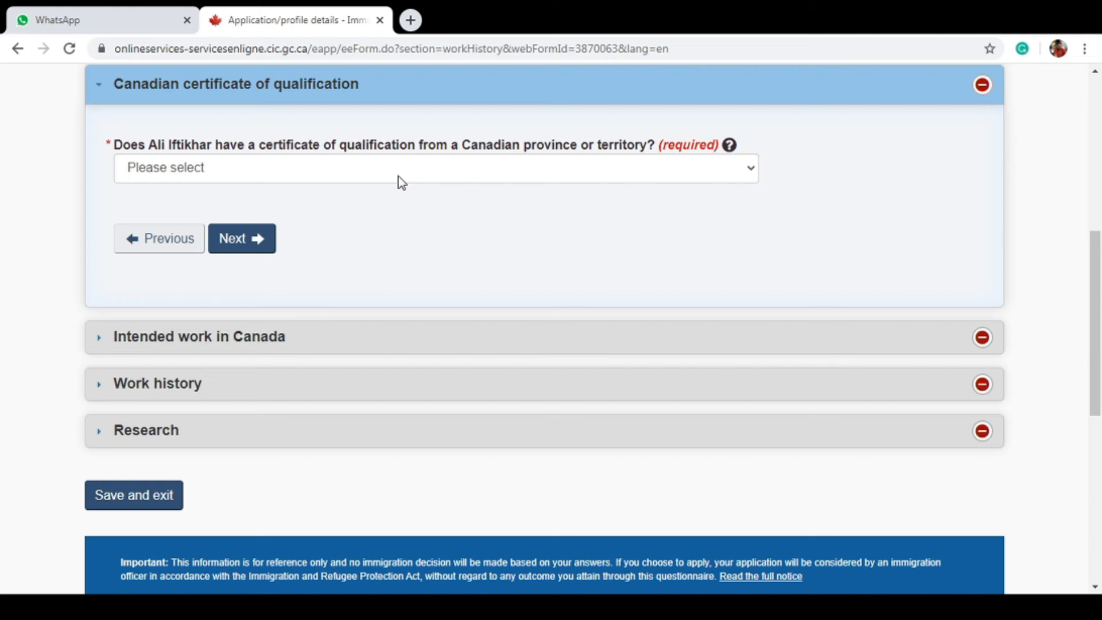
Answer No to having a Canadian certificate of qualification
left_click(398, 177)
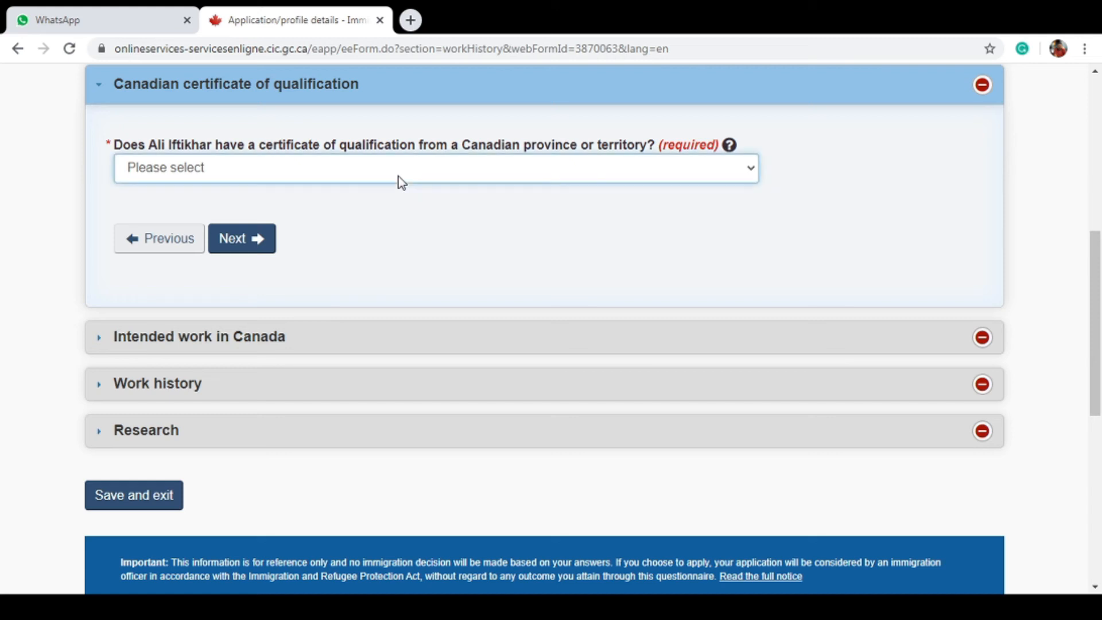
left_click(407, 220)
left_click(243, 239)
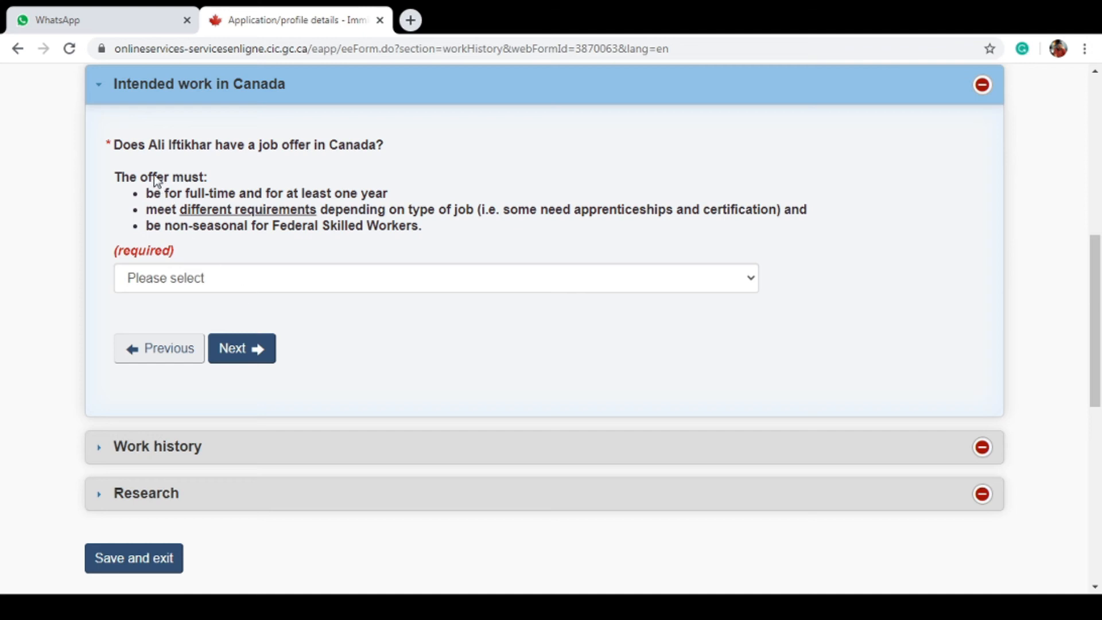
Answer No to having a job offer and continue to the work history questions
left_click(244, 290)
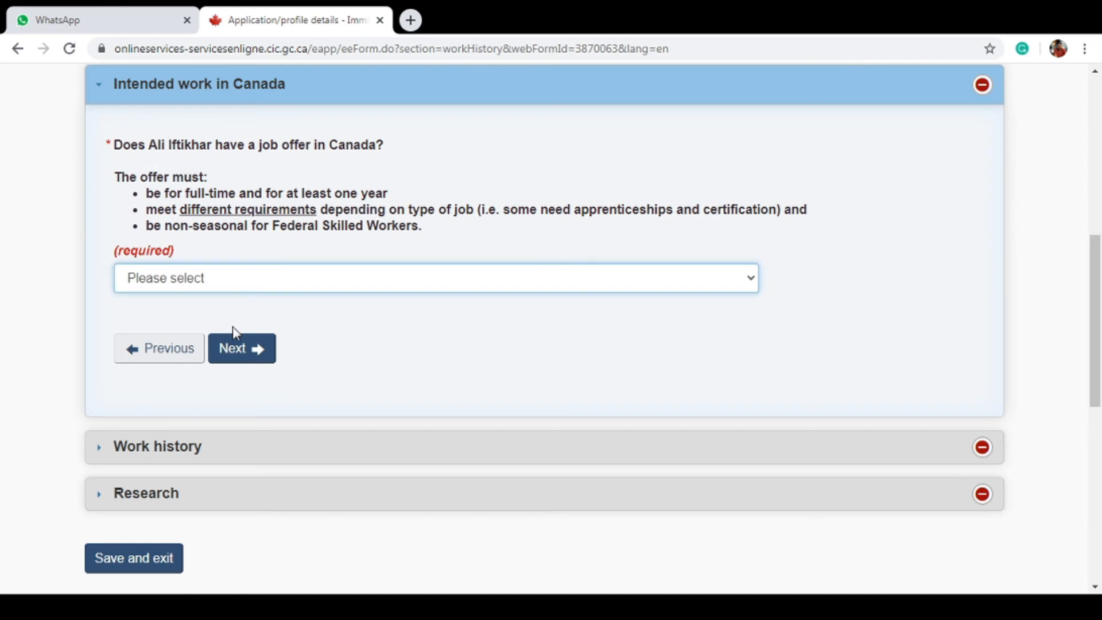
key("n")
left_click(241, 349)
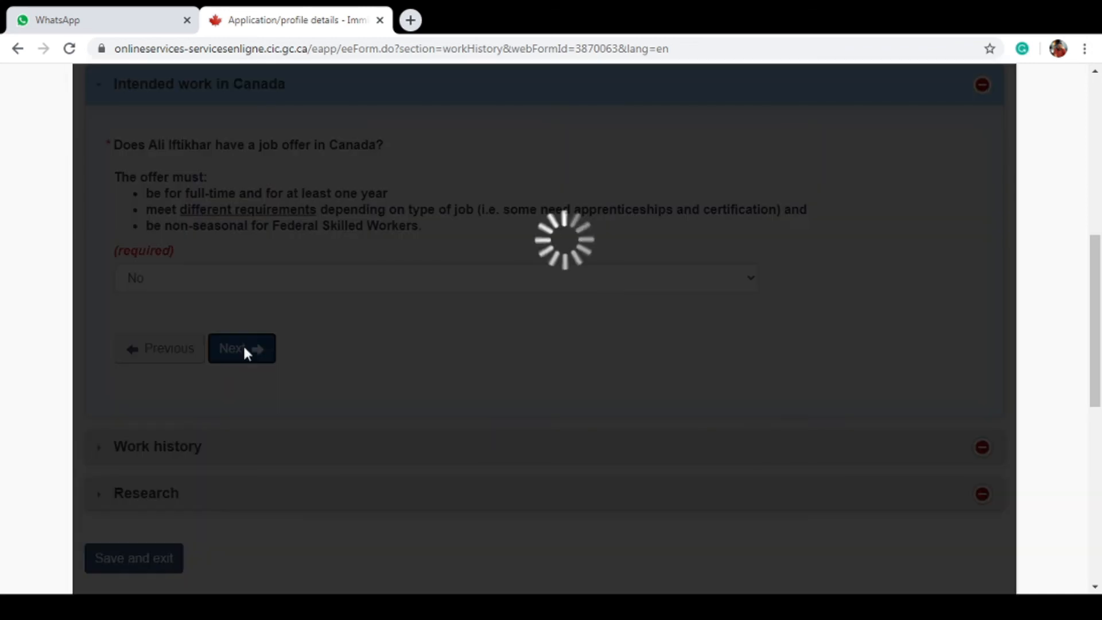
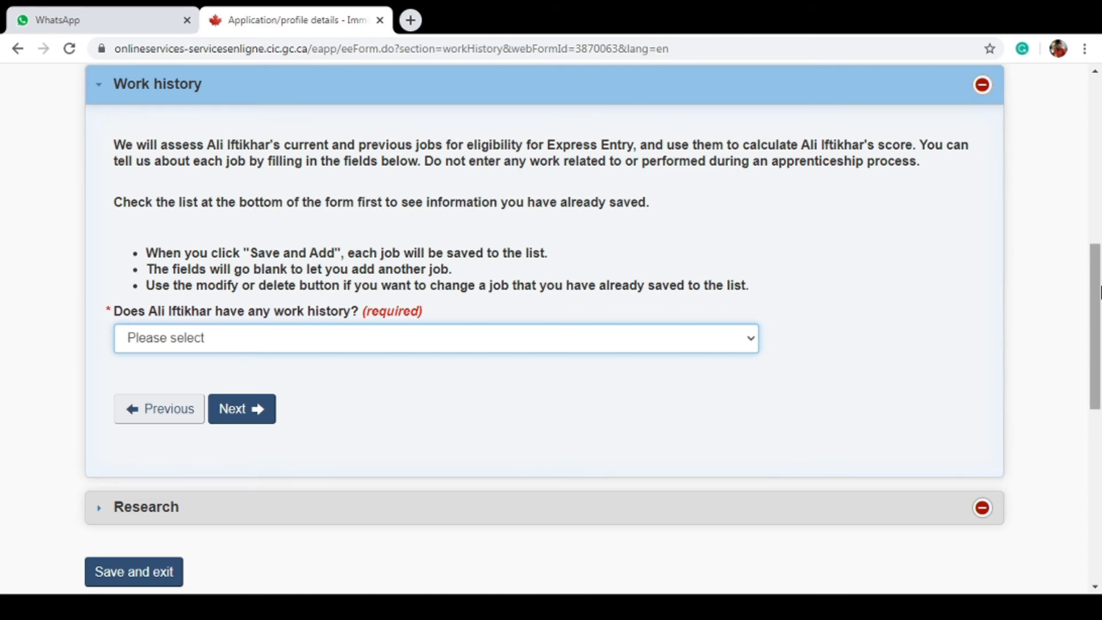
Answer Yes to having work history in the Work history section
mouse_move(1099, 291)
left_mouse_down()
mouse_move(1097, 188)
mouse_move(1099, 299)
left_mouse_up()
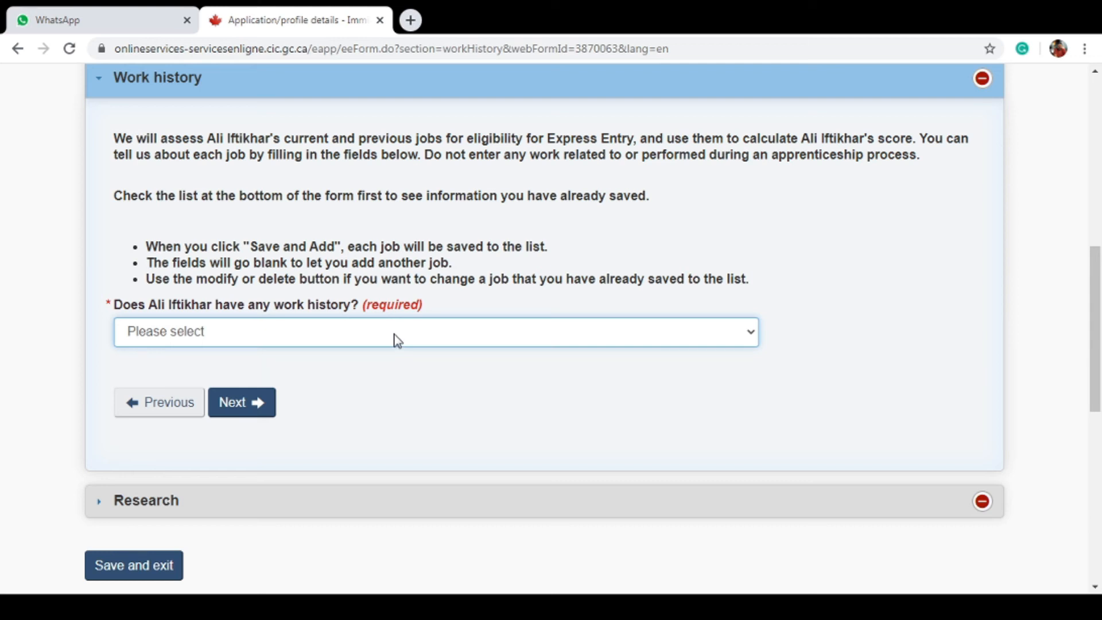
left_click(396, 368)
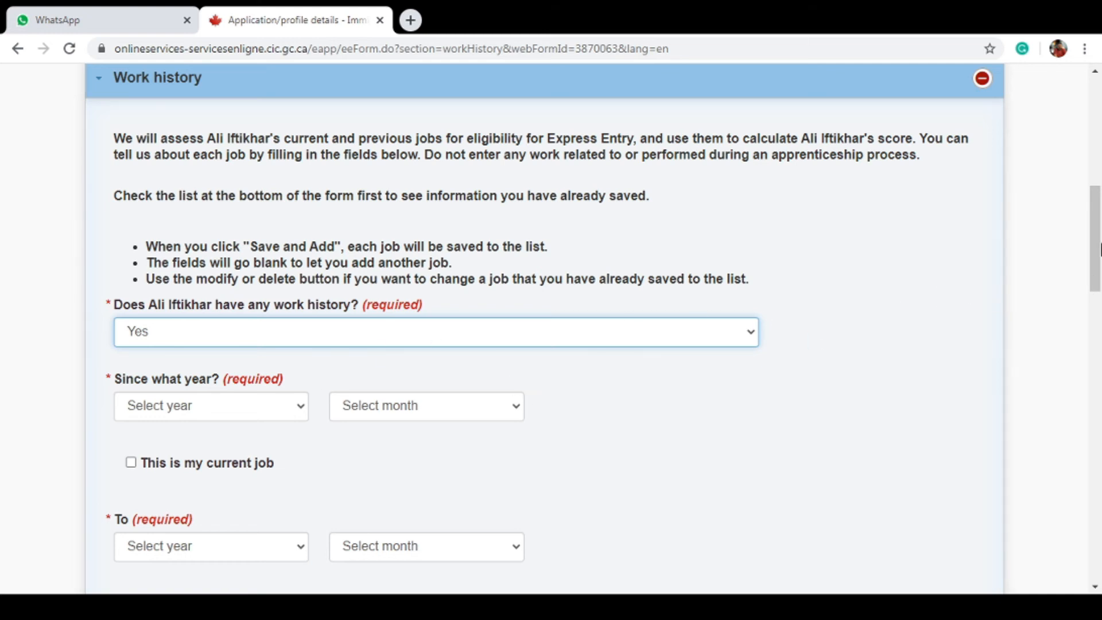
Enter a current job starting October 2012, 45 hours weekly, with NOC code 0621
left_click_drag(1098, 246, 1098, 286)
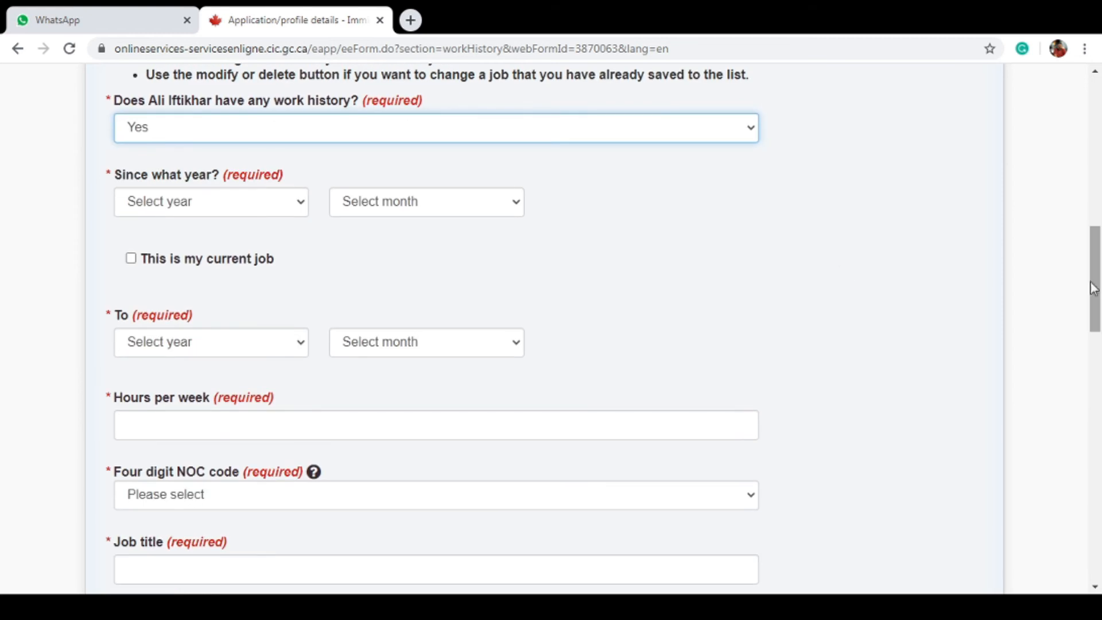
left_click(232, 206)
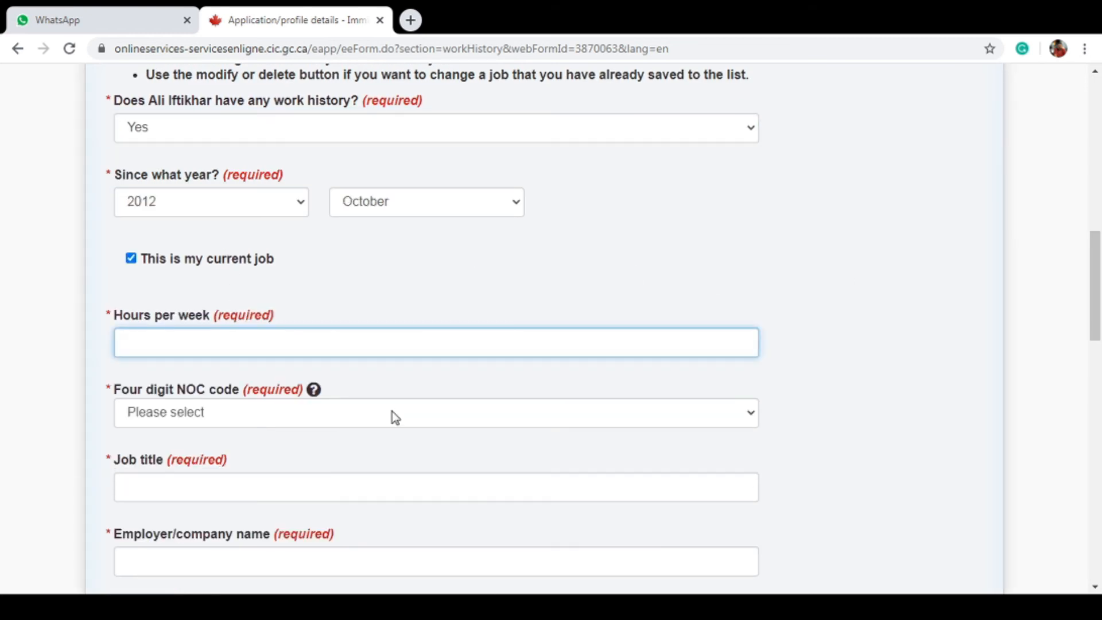
type("45")
key("Tab")
type("0601")
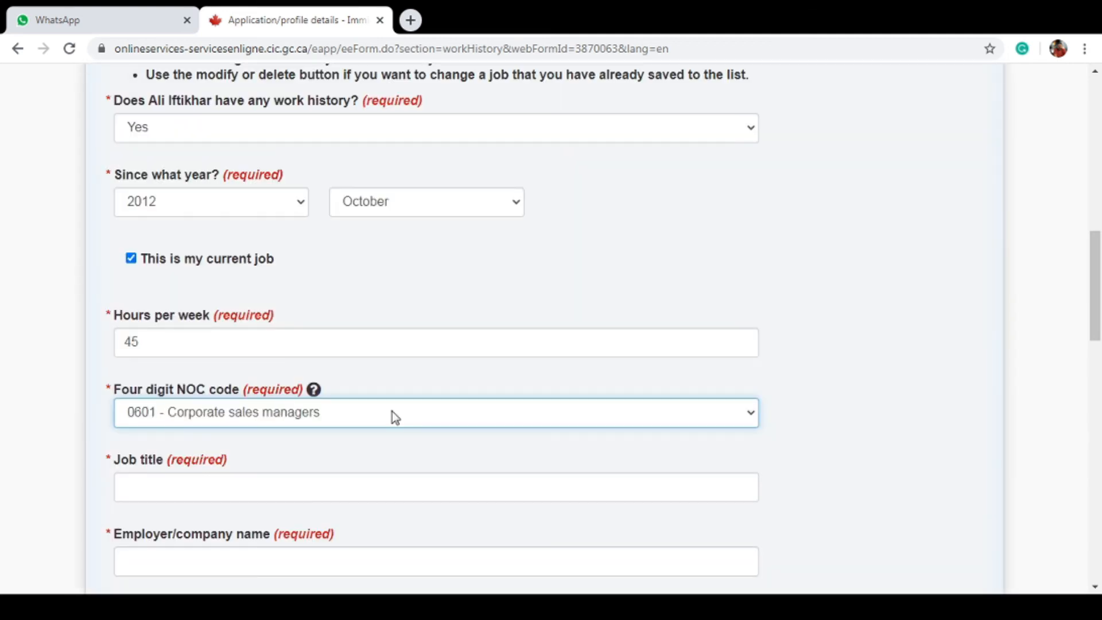
type("21")
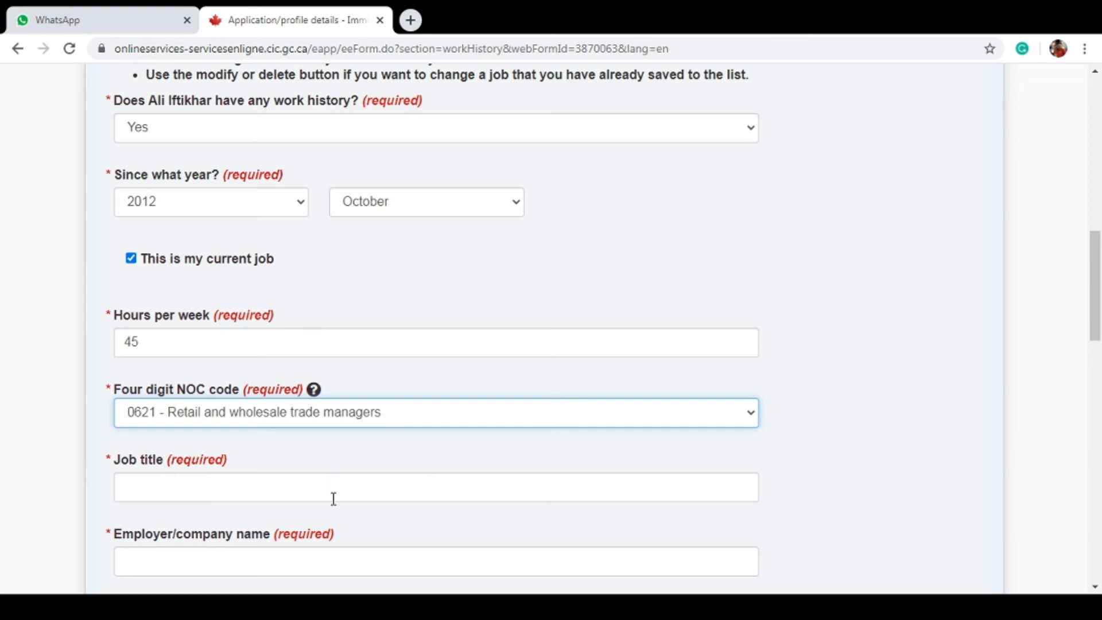
Title the job 'Territory Sales Manager' and save the work-history entry
left_click(339, 491)
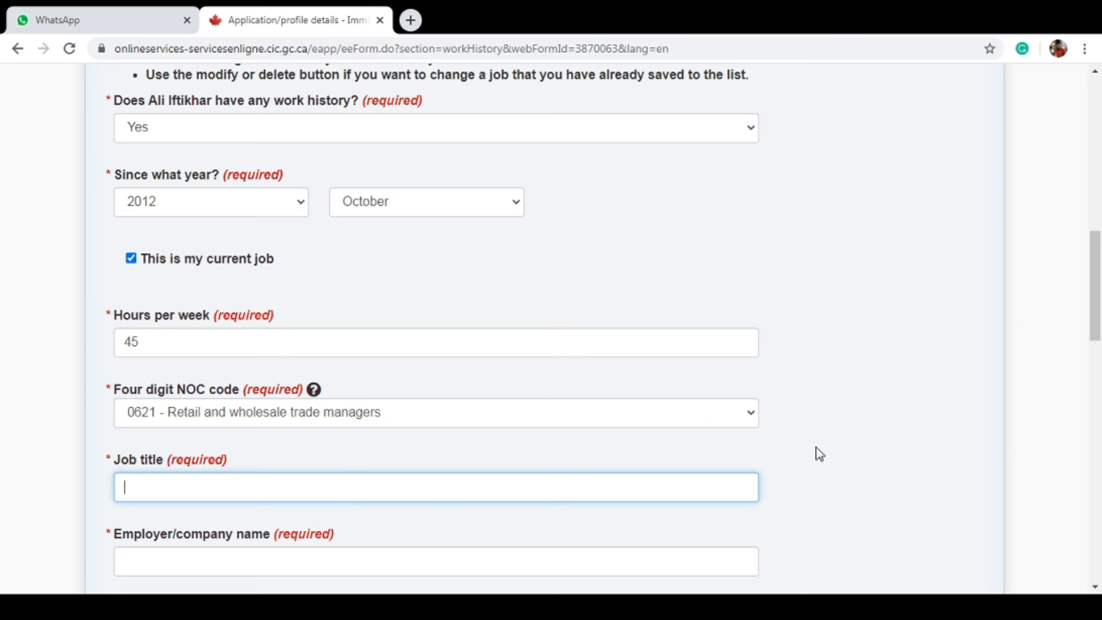
left_click_drag(1099, 290, 1099, 351)
type("Territ")
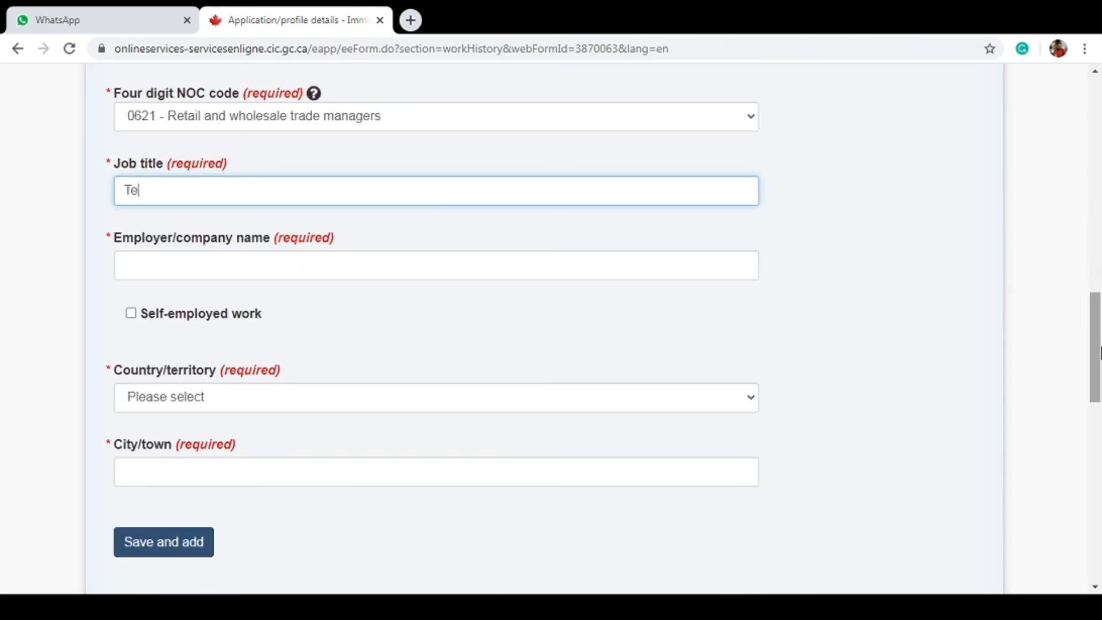
type("ory Sales Manager")
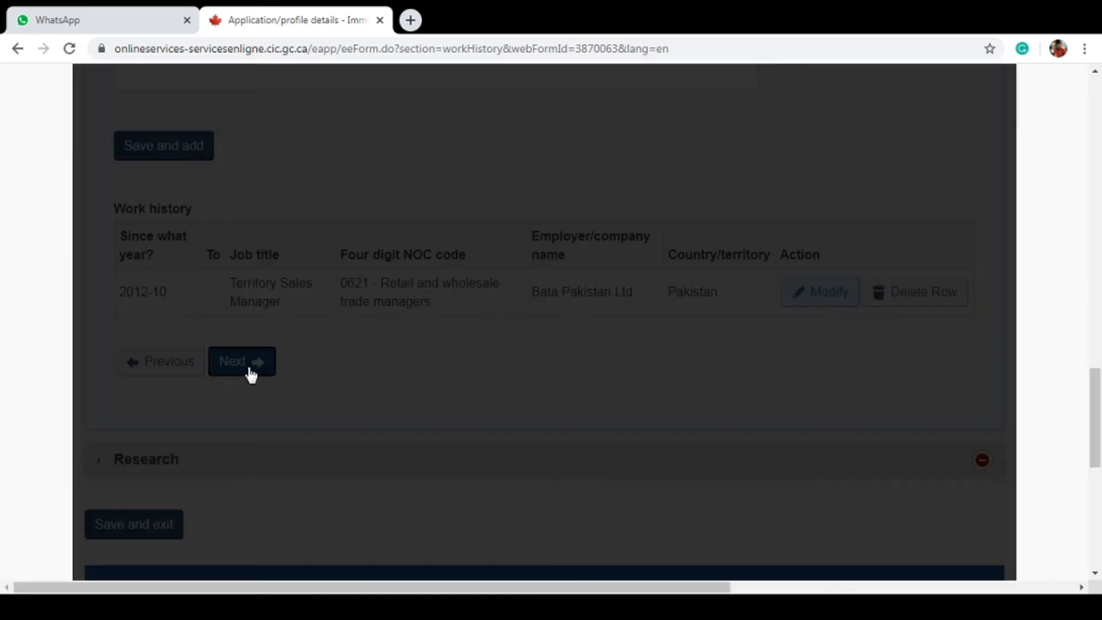
left_click(249, 373)
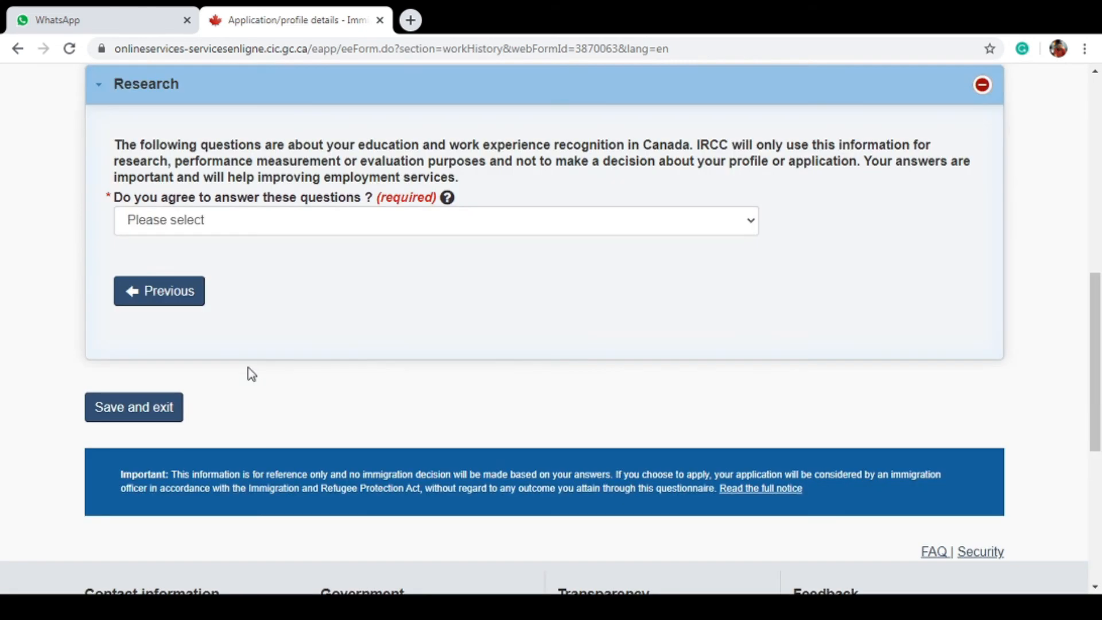
Agree to answer the research questions, then start the job-search question
left_click(292, 227)
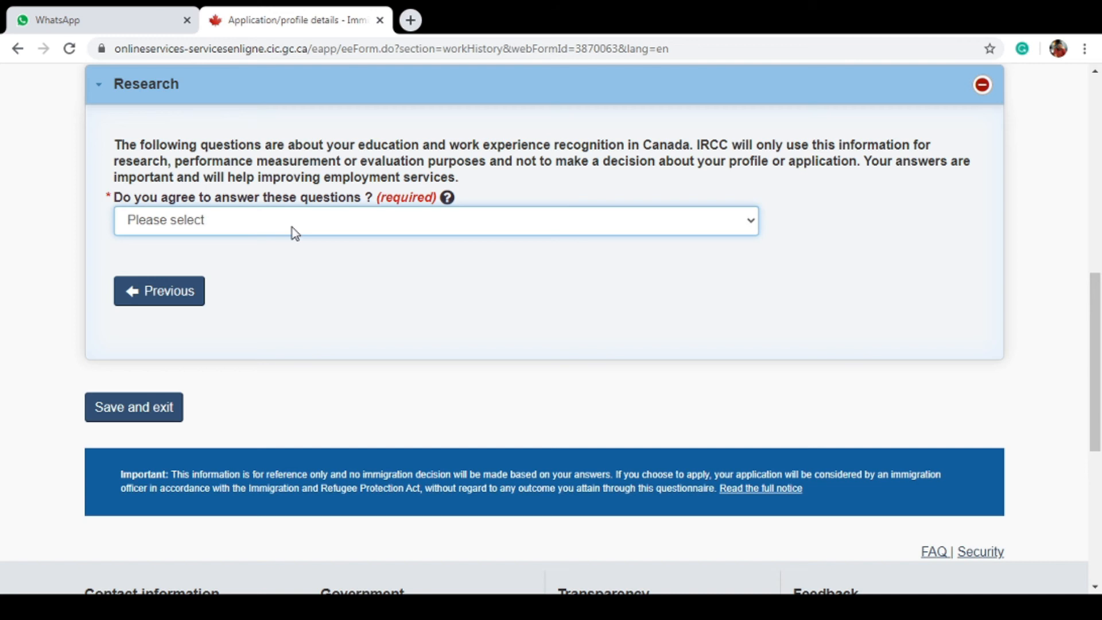
left_click(291, 256)
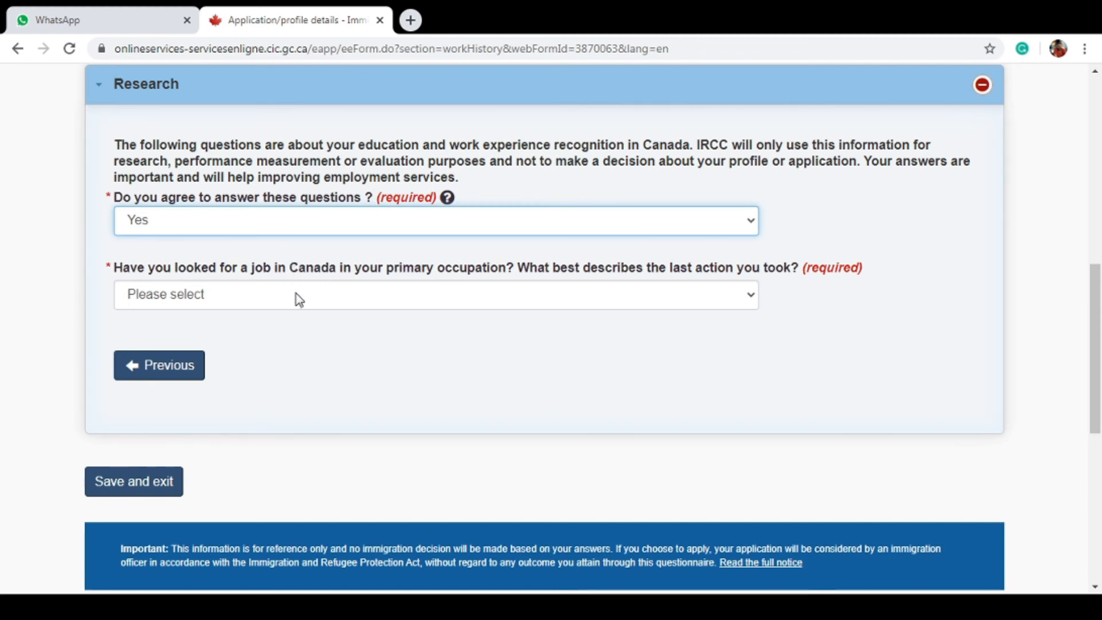
left_click(298, 298)
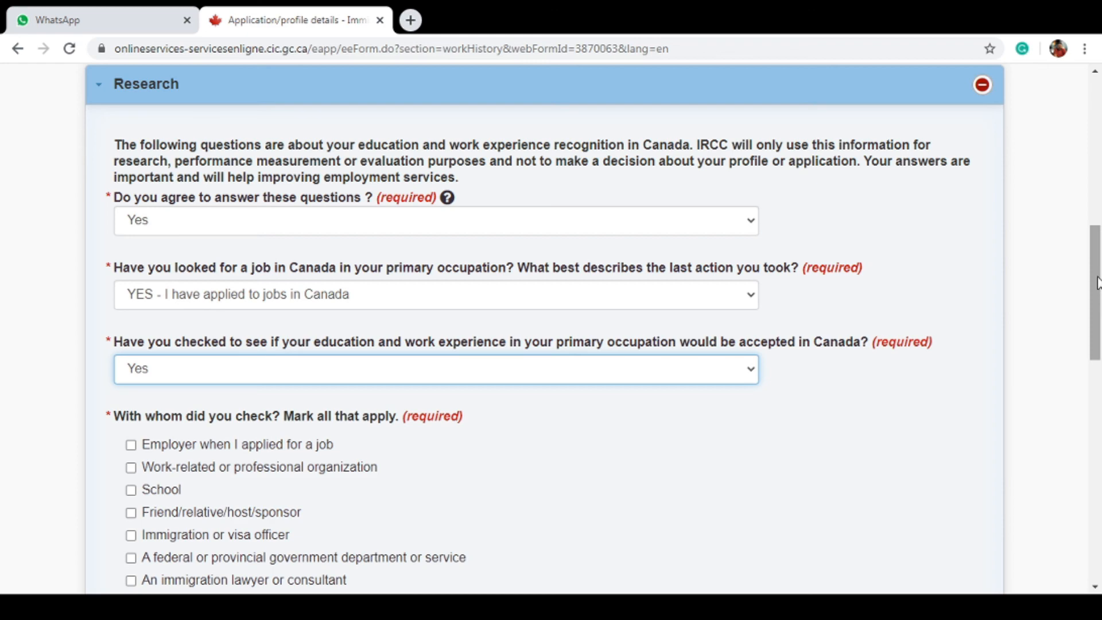
Mark the occupation as not regulated (No), then save and exit the profile
scroll(1100, 344, "down", 4)
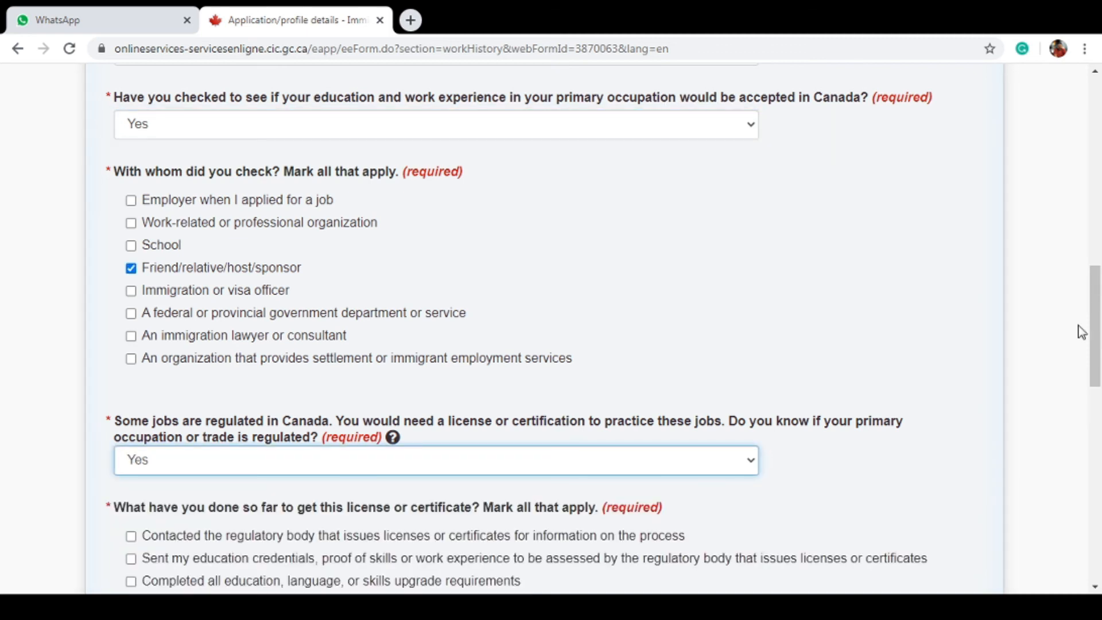
scroll(1098, 344, "down", 1)
scroll(1099, 341, "down", 3)
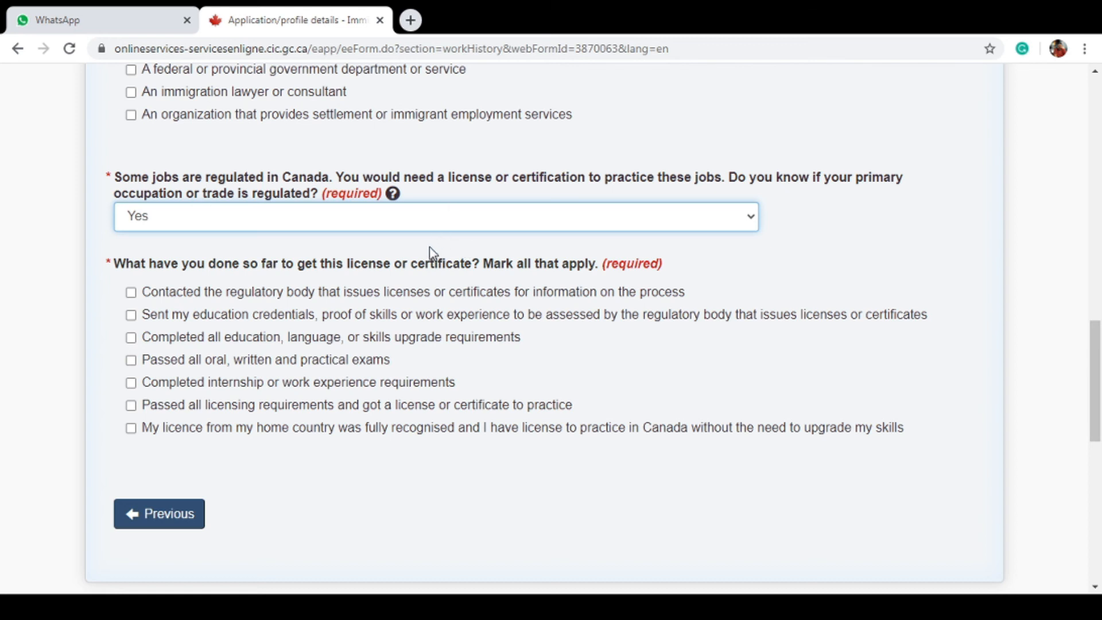
key("Down")
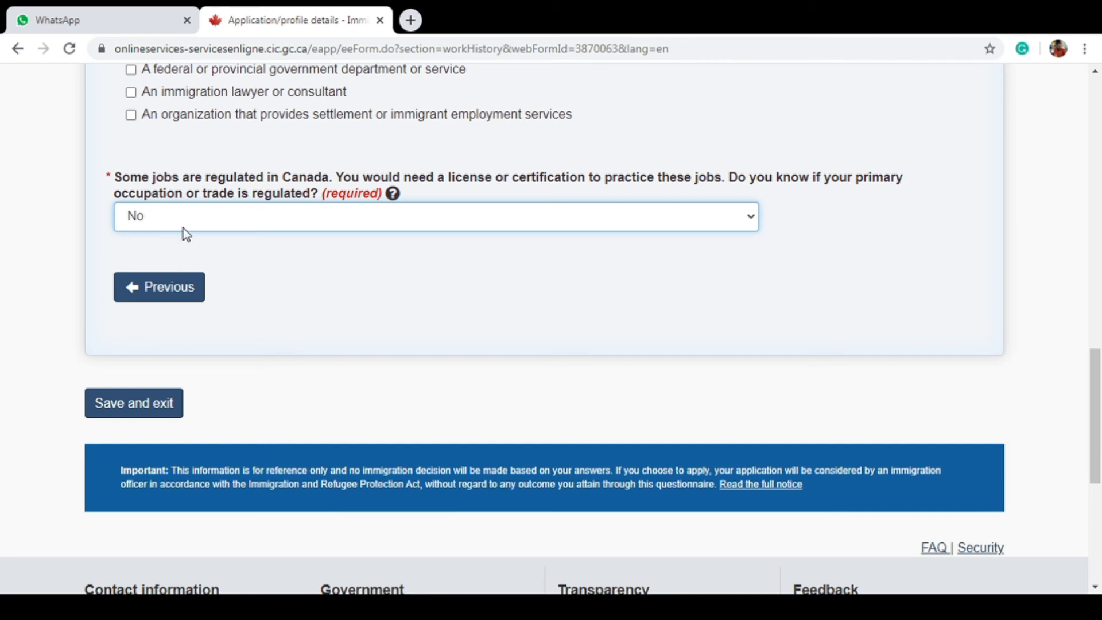
left_click(176, 409)
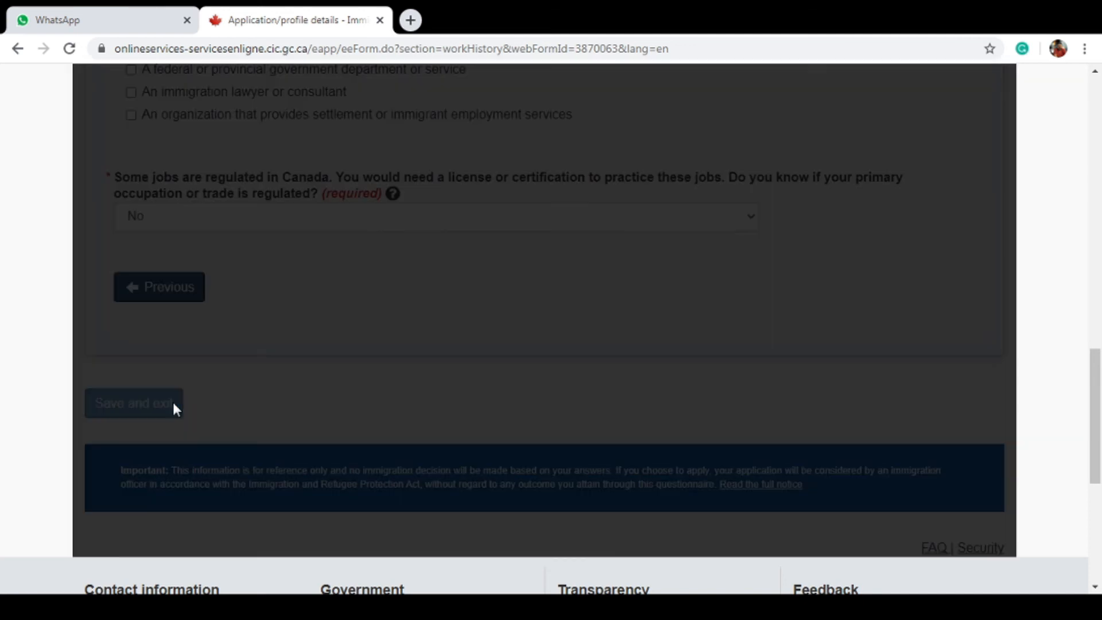